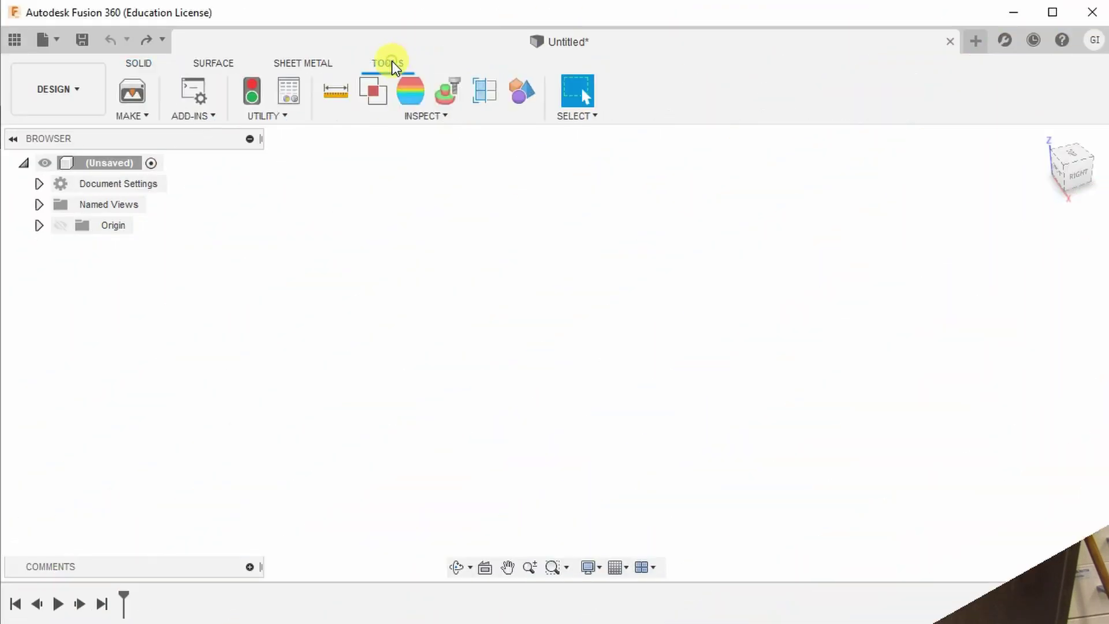
# Step: Run the SpurGear sample script and accept its default settings to generate a 24-tooth spur gear
pyautogui.click(193, 113)
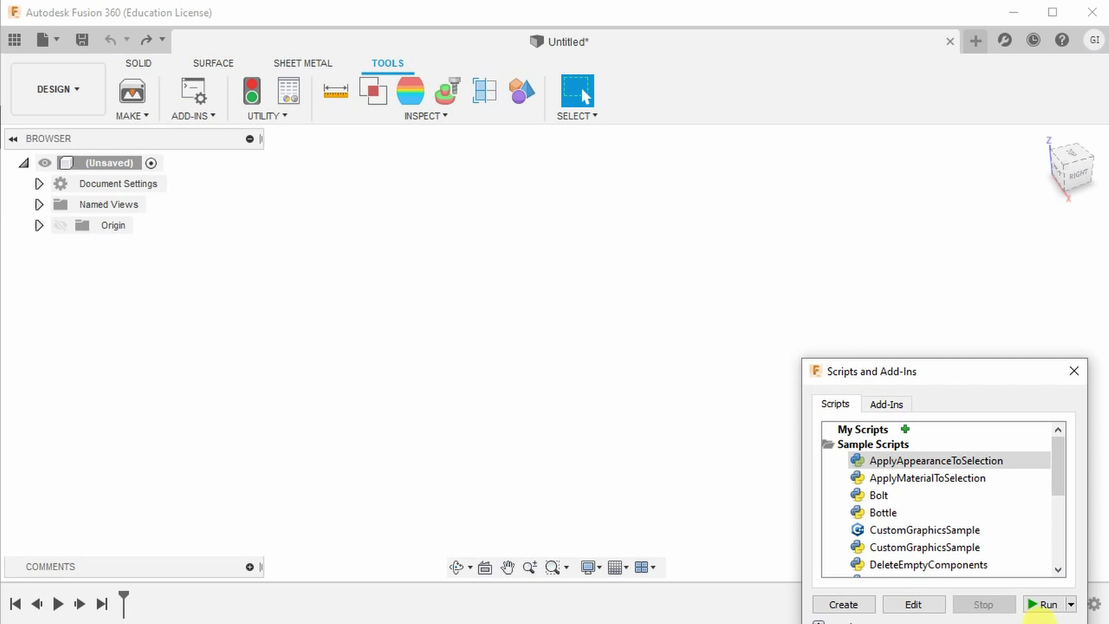
pyautogui.scroll(-5, 943, 520)
pyautogui.click(891, 500)
pyautogui.click(1042, 603)
pyautogui.scroll(-3, 1016, 439)
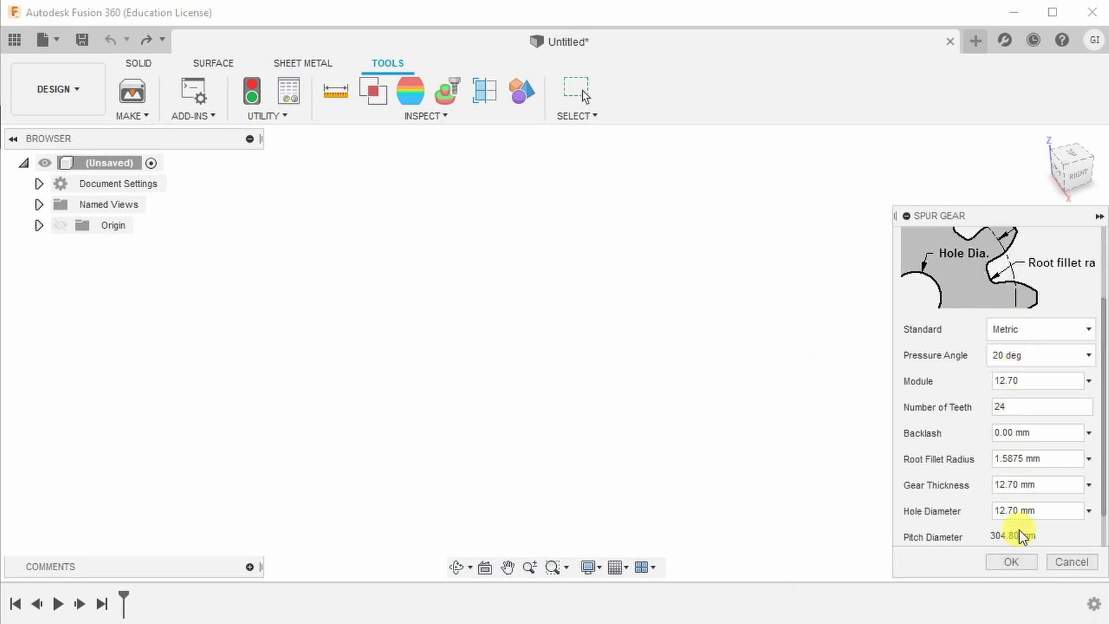
pyautogui.click(1011, 562)
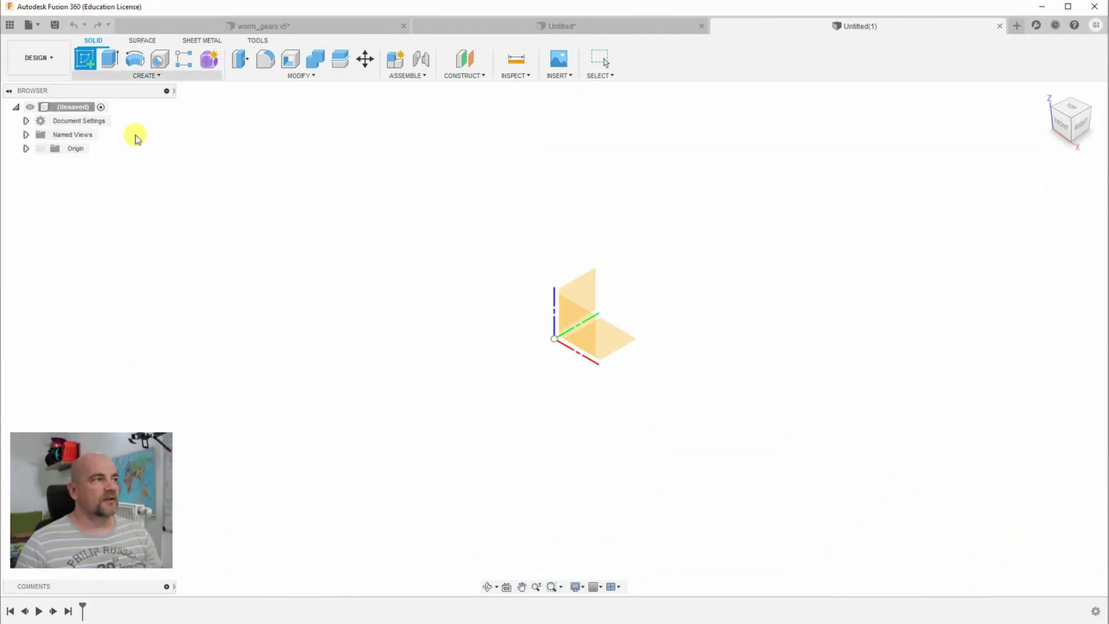
# Step: Sketch a 16 mm circle centred at the origin on a vertical origin plane
pyautogui.click(573, 330)
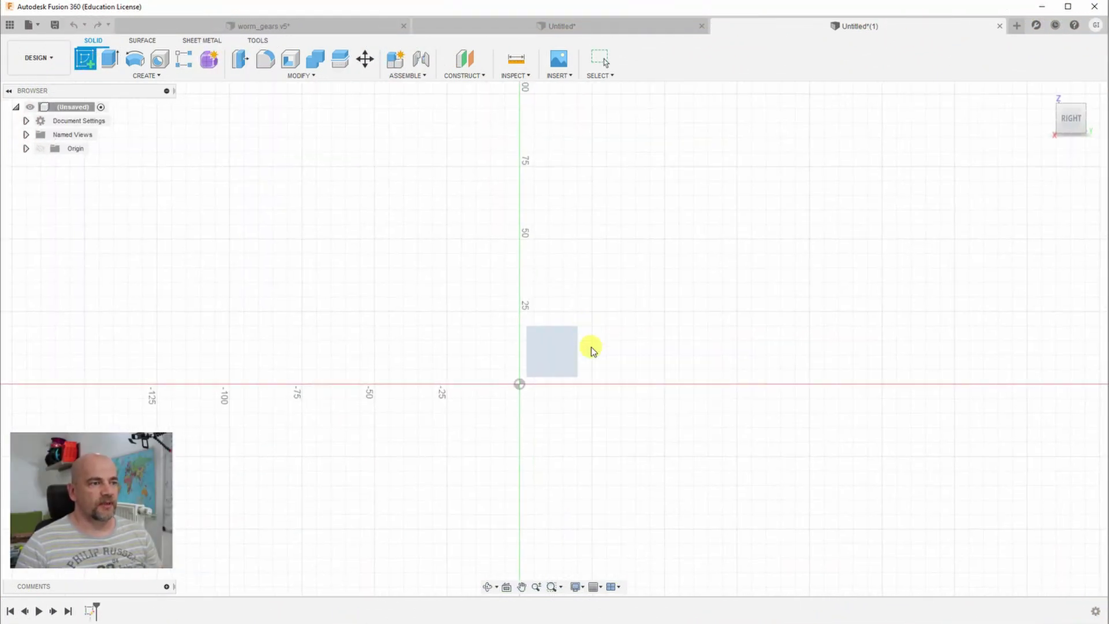
pyautogui.press('c')
pyautogui.click(526, 383)
pyautogui.write('16')
pyautogui.press('Return')
pyautogui.press('Escape')
pyautogui.click(769, 60)
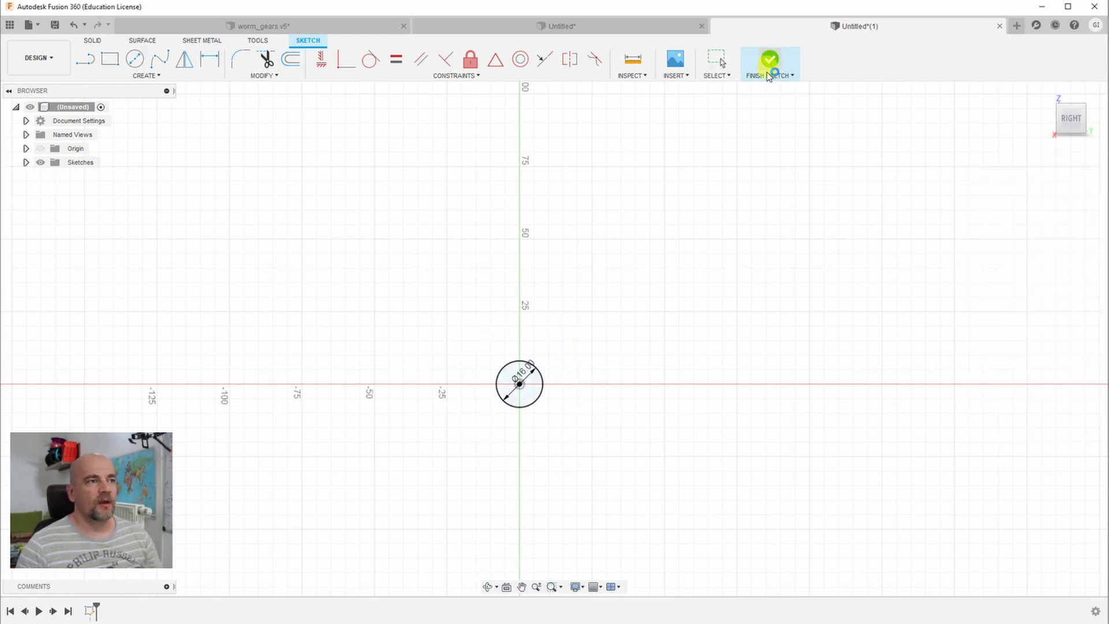
# Step: Extrude the circle symmetrically by 10 mm into a solid cylinder
pyautogui.press('e')
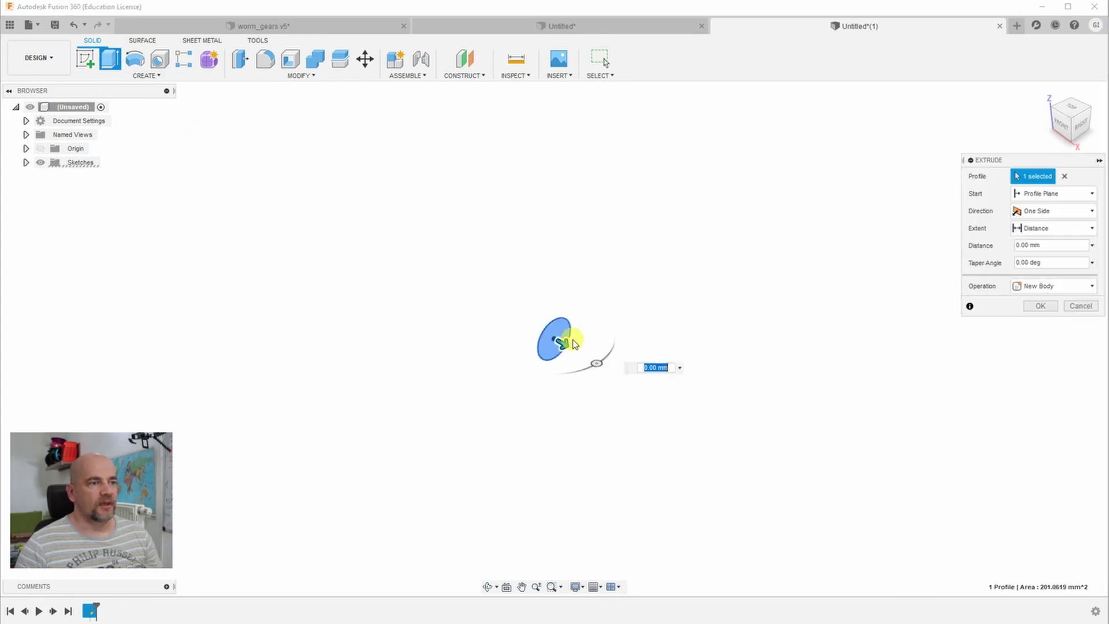
pyautogui.moveTo(563, 339); pyautogui.dragTo(582, 353)
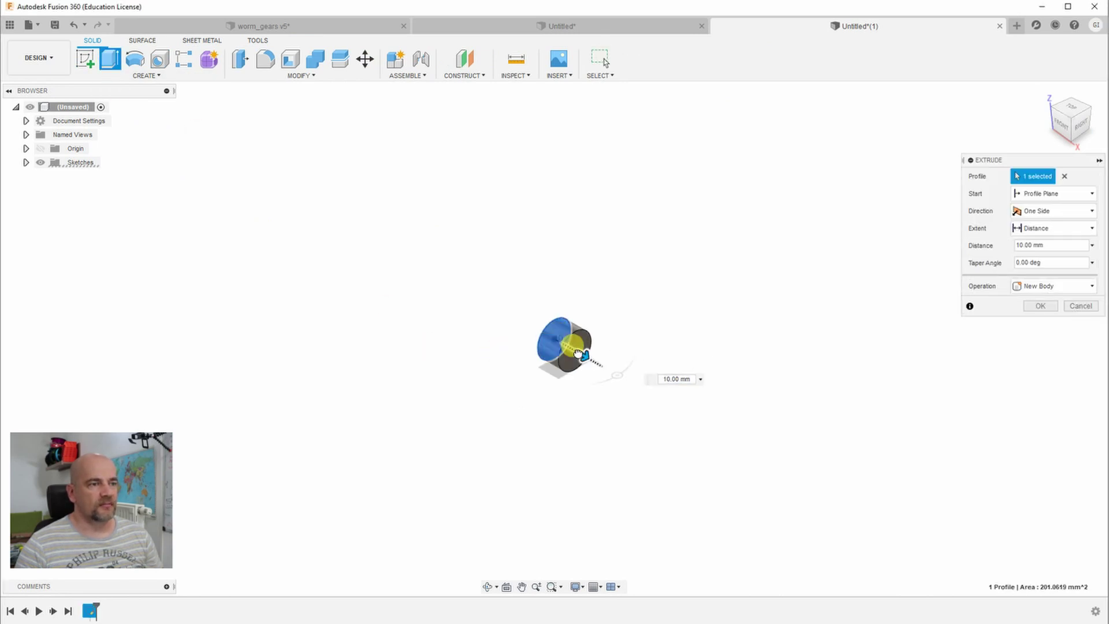
pyautogui.click(1075, 218)
pyautogui.click(1040, 254)
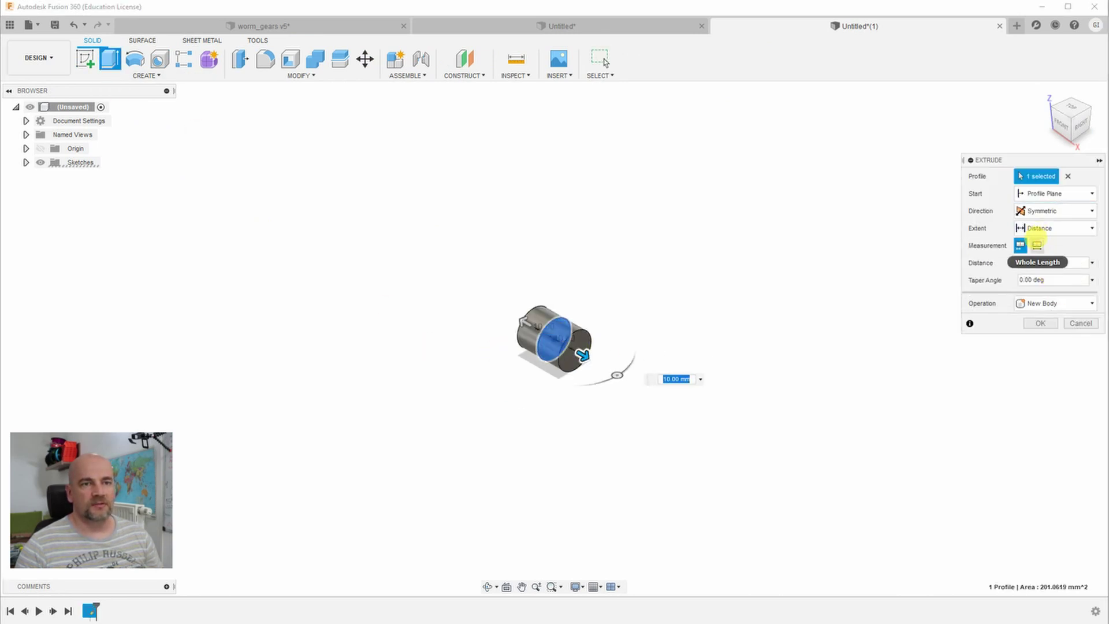
pyautogui.click(1037, 246)
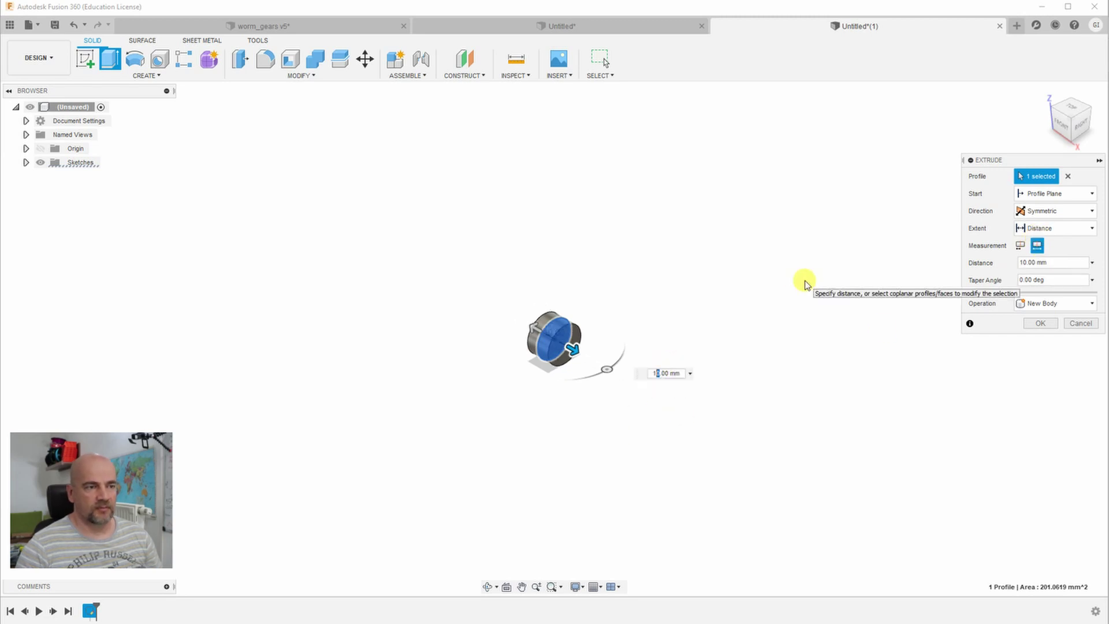
pyautogui.press('Return')
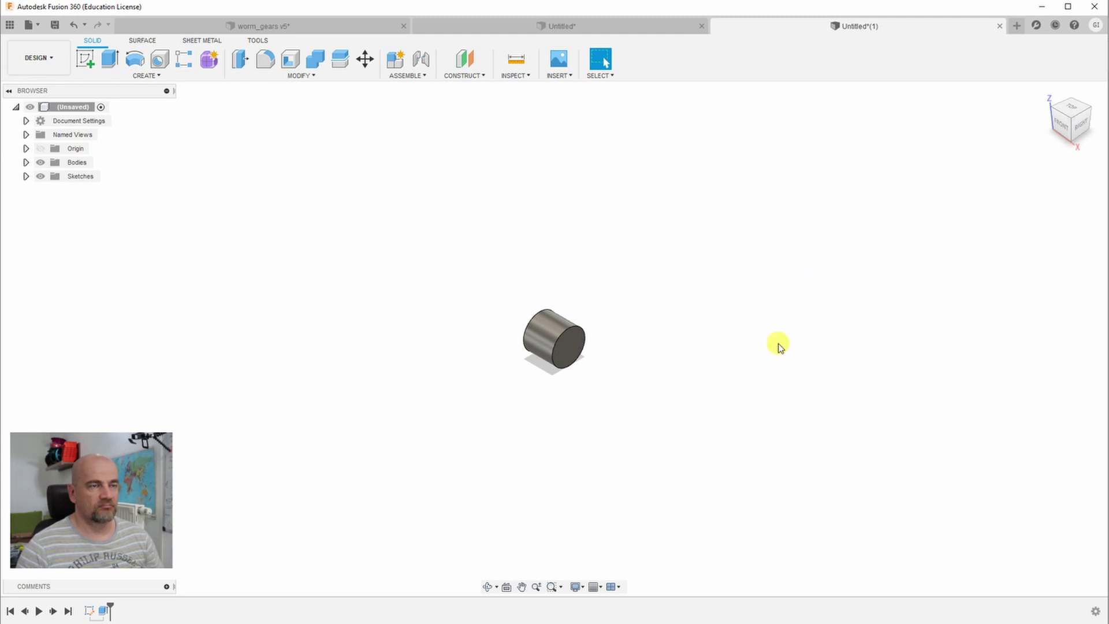
# Step: Add a modeled ISO Metric Trapezoidal TR16x3 thread to the cylinder's outer face
pyautogui.click(151, 76)
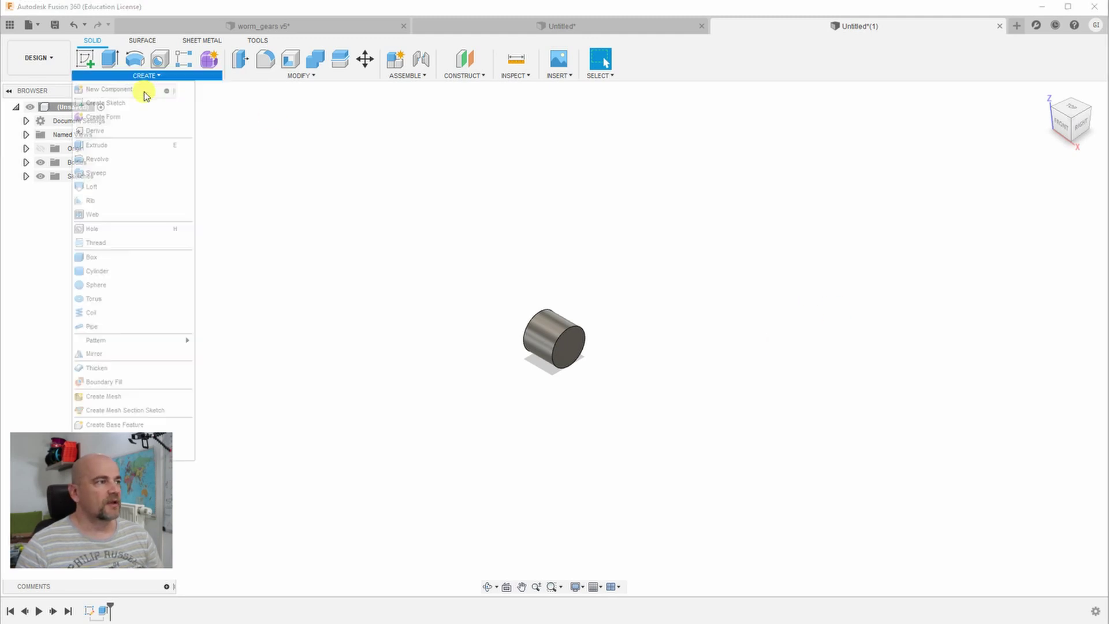
pyautogui.click(96, 242)
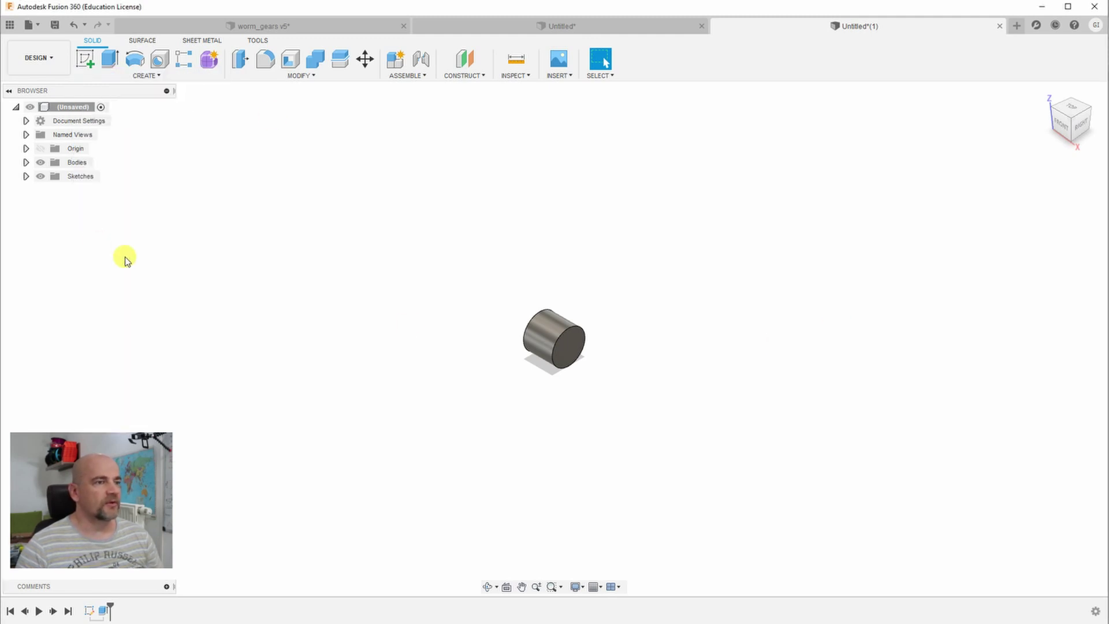
pyautogui.click(549, 333)
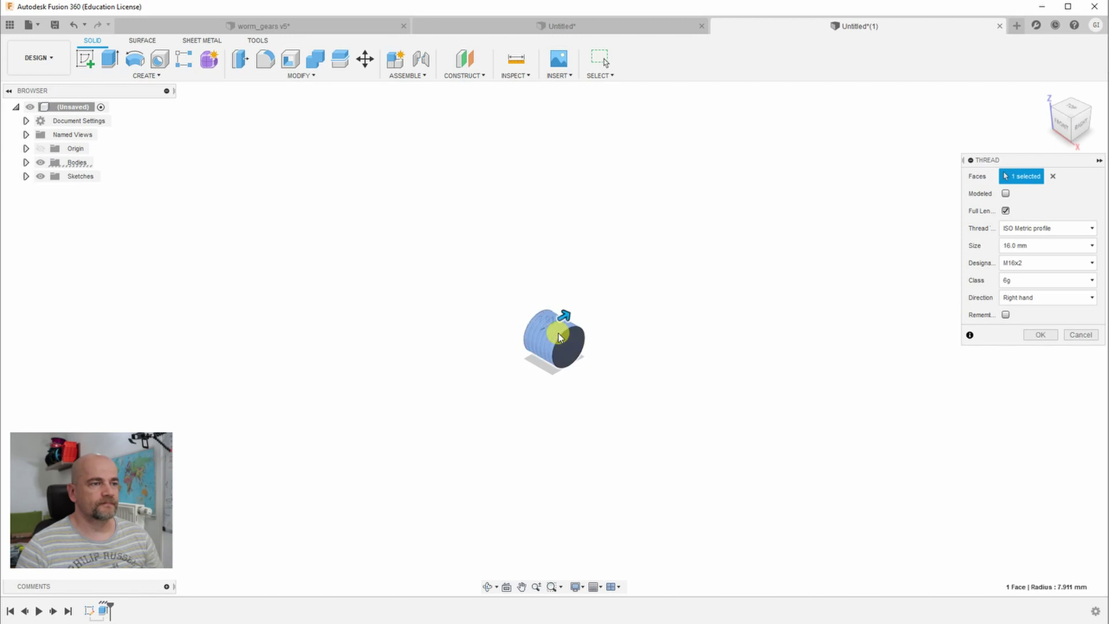
pyautogui.click(1005, 194)
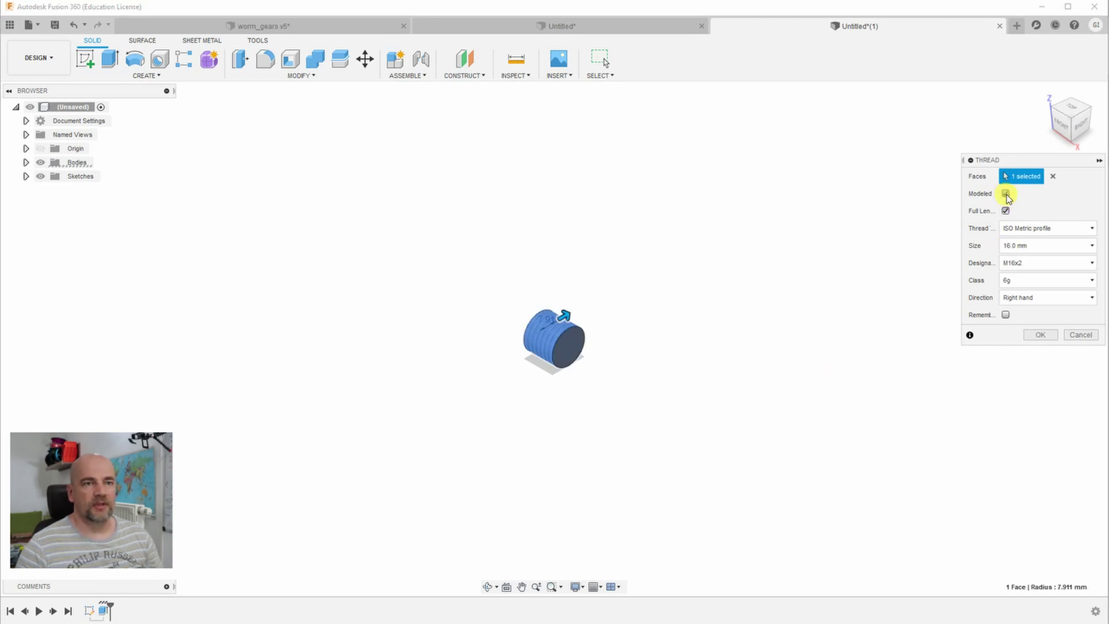
pyautogui.click(1048, 229)
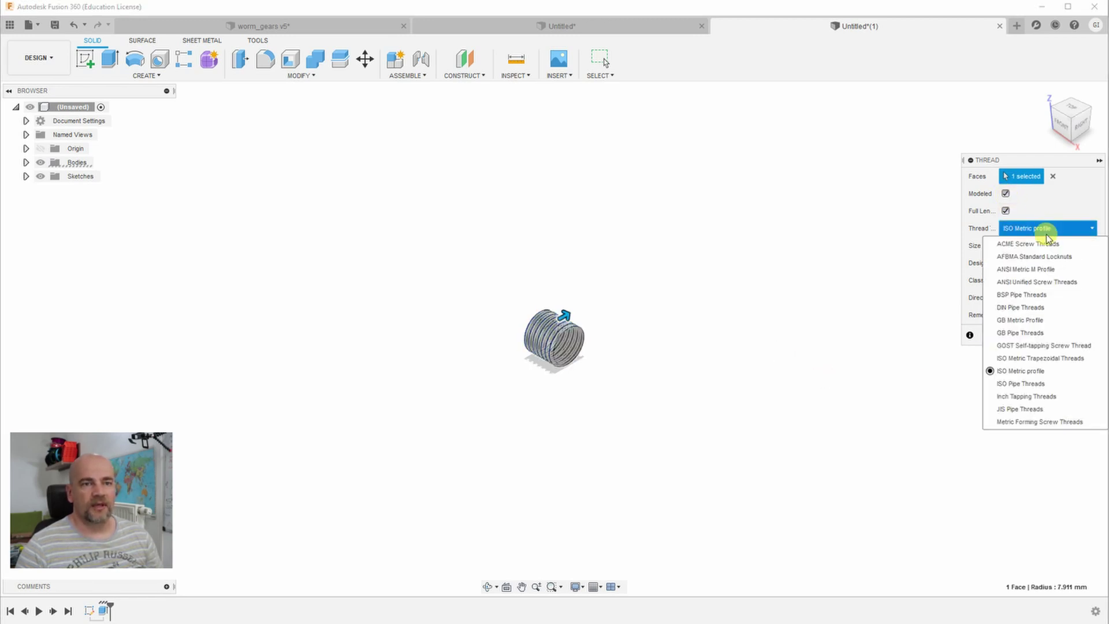
pyautogui.click(1041, 359)
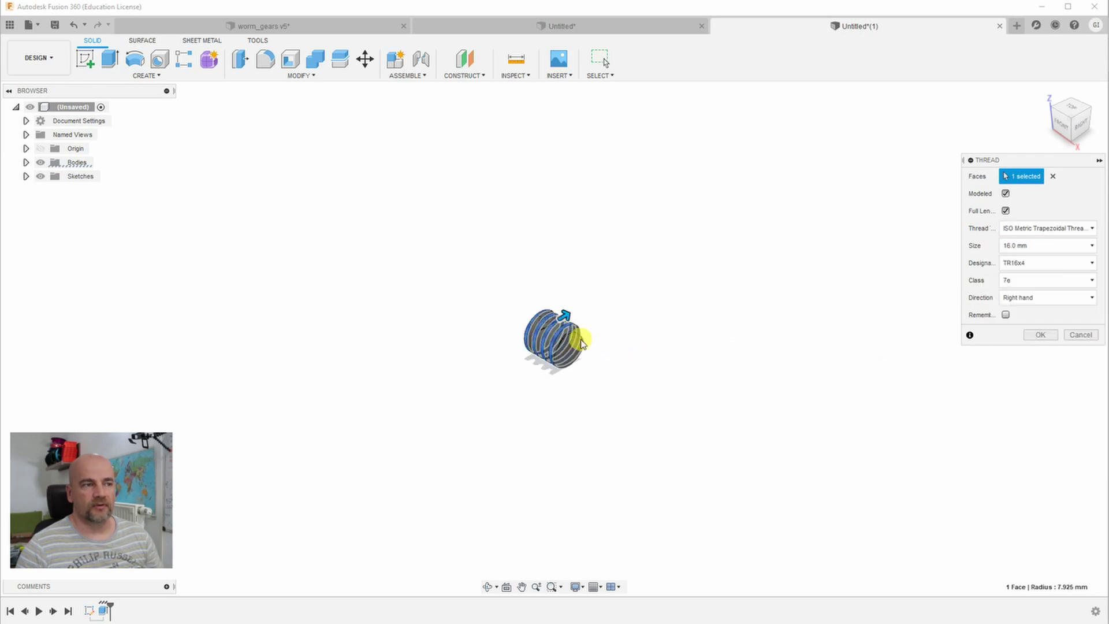
pyautogui.scroll(5, 574, 343)
pyautogui.moveTo(495, 485)
pyautogui.keyDown('shift'); pyautogui.mouseDown(button='middle')
pyautogui.moveTo(486, 505)
pyautogui.moveTo(506, 480)
pyautogui.mouseUp(button='middle'); pyautogui.keyUp('shift')
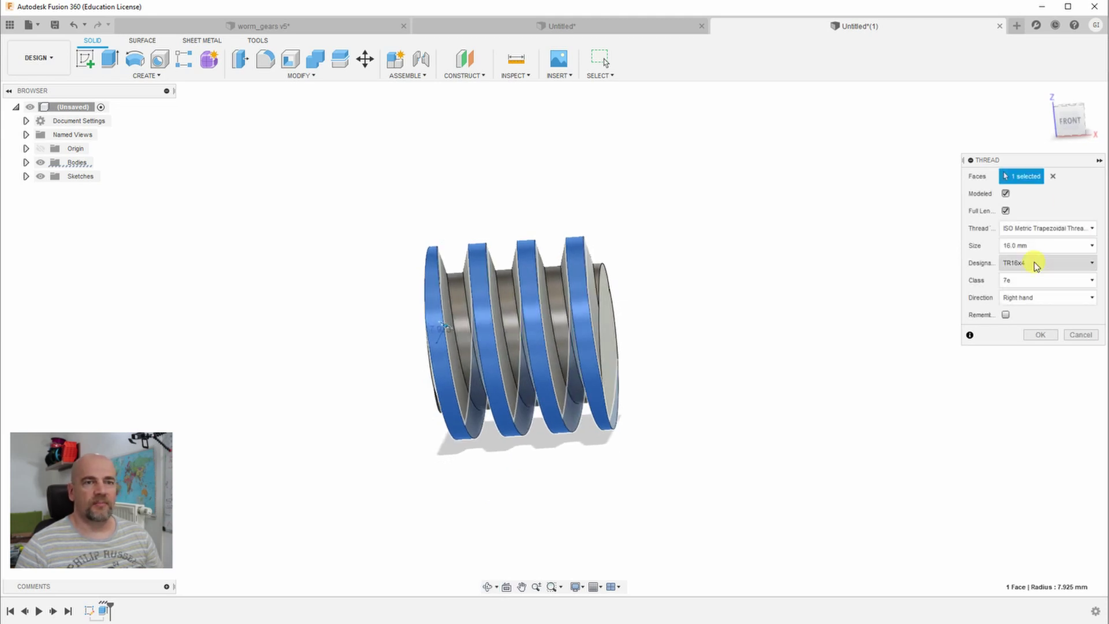
pyautogui.click(1037, 264)
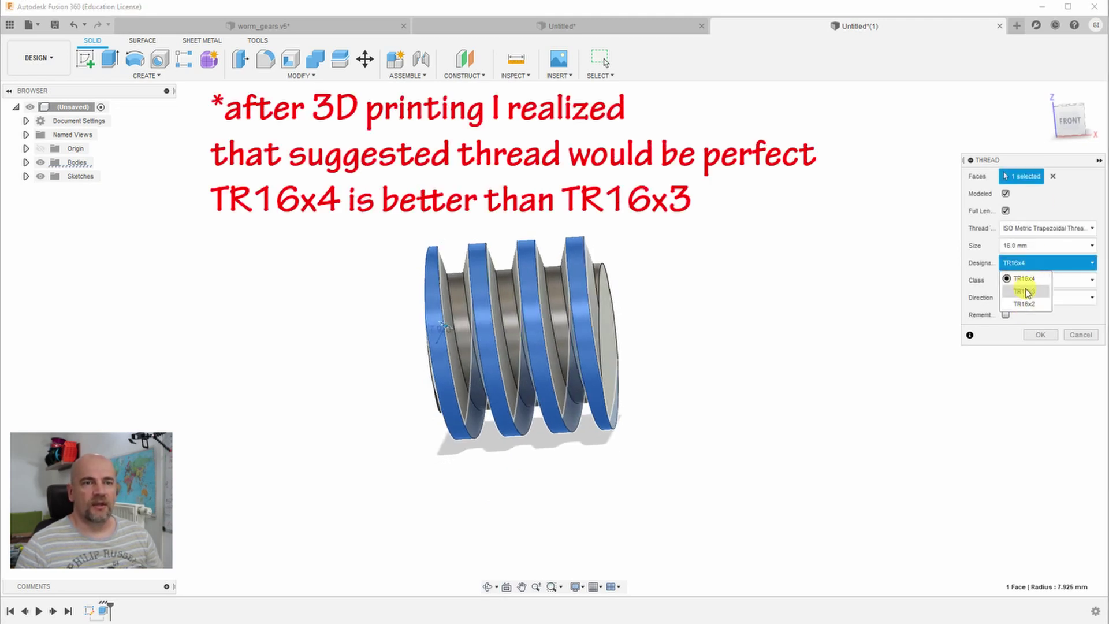
pyautogui.click(1025, 291)
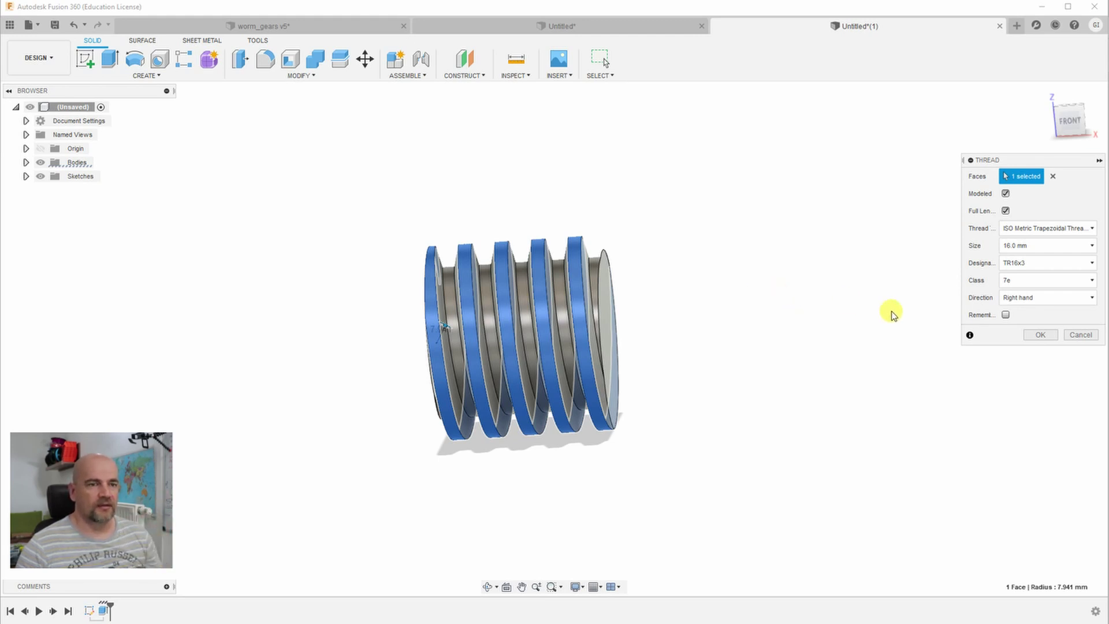
pyautogui.click(1040, 336)
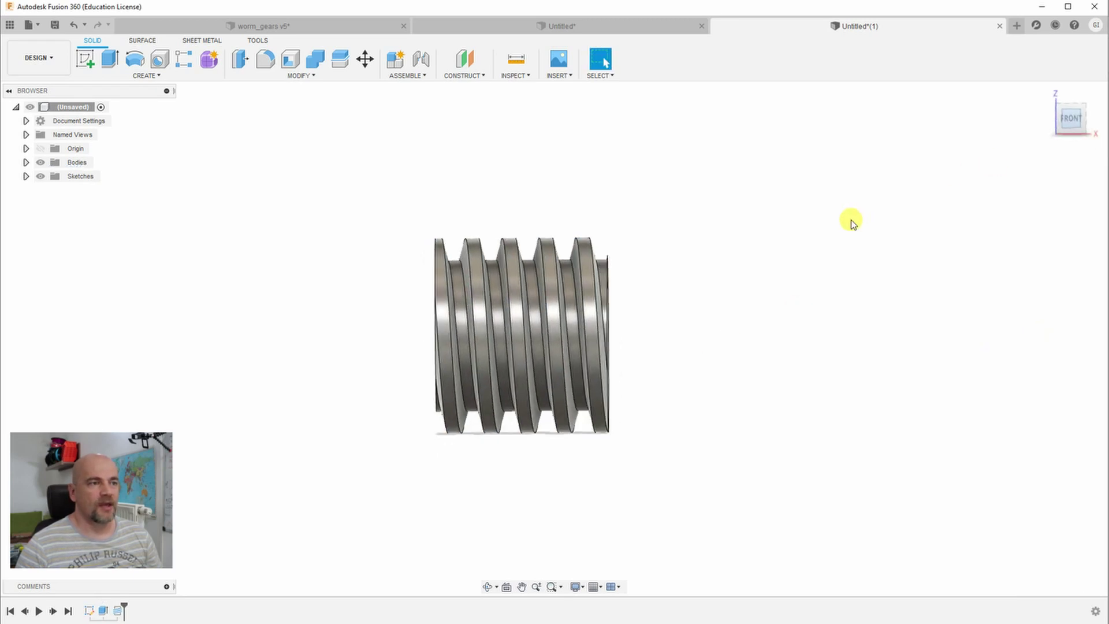
# Step: Start a new sketch on the front origin plane
pyautogui.press('F6')
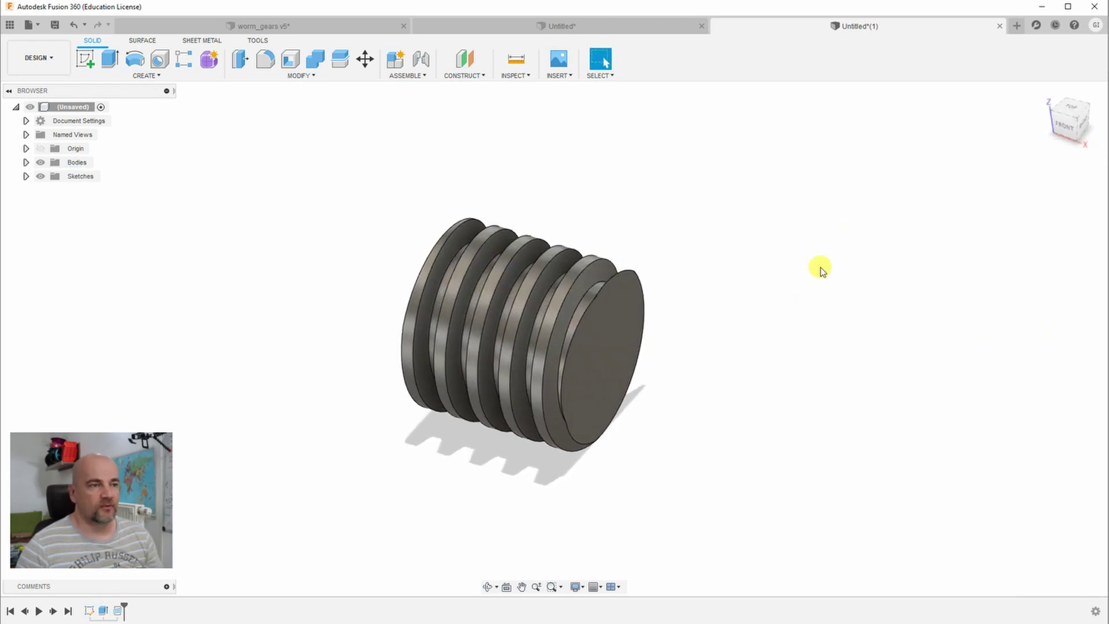
pyautogui.keyDown('shift'); pyautogui.moveTo(788, 349); pyautogui.dragTo(805, 339, button='middle'); pyautogui.keyUp('shift')
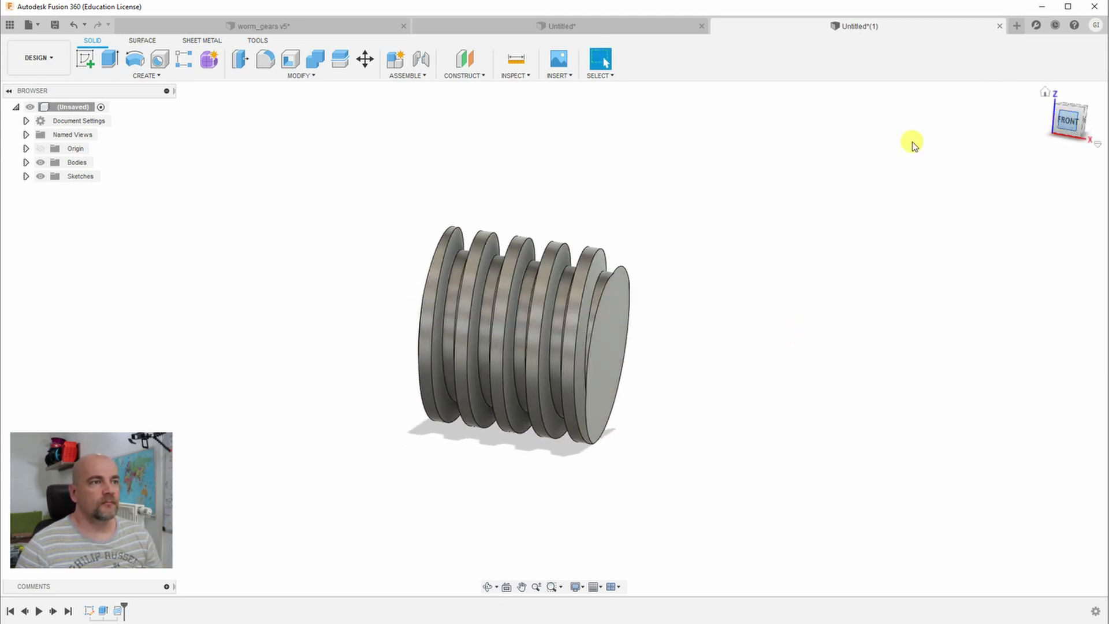
pyautogui.keyDown('shift'); pyautogui.moveTo(230, 124); pyautogui.dragTo(260, 198, button='middle'); pyautogui.keyUp('shift')
pyautogui.scroll(-3, 260, 198)
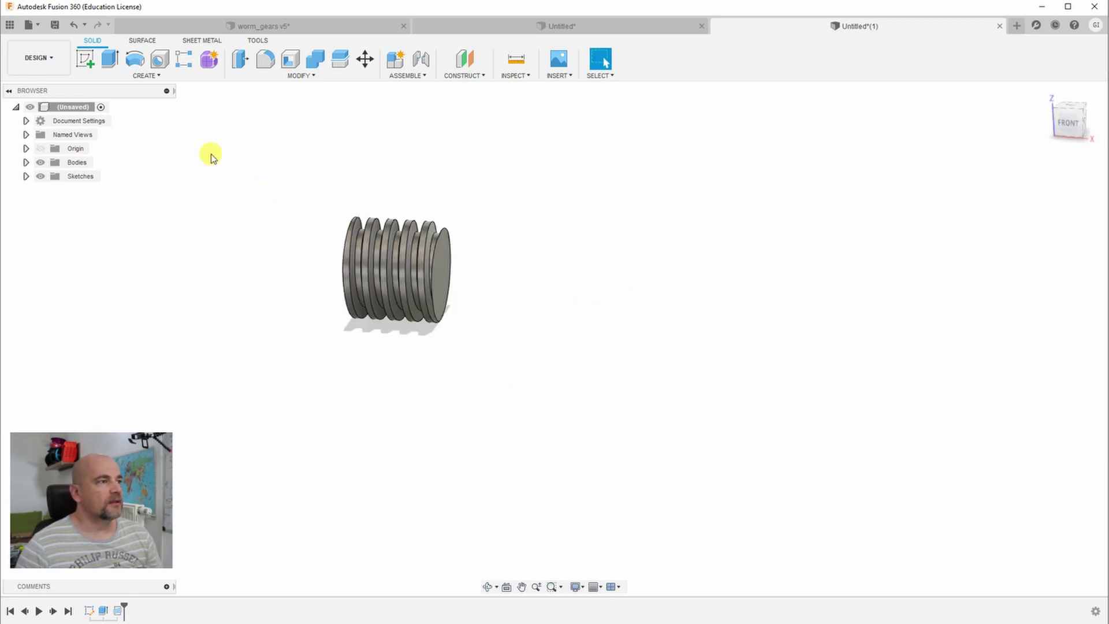
pyautogui.click(85, 59)
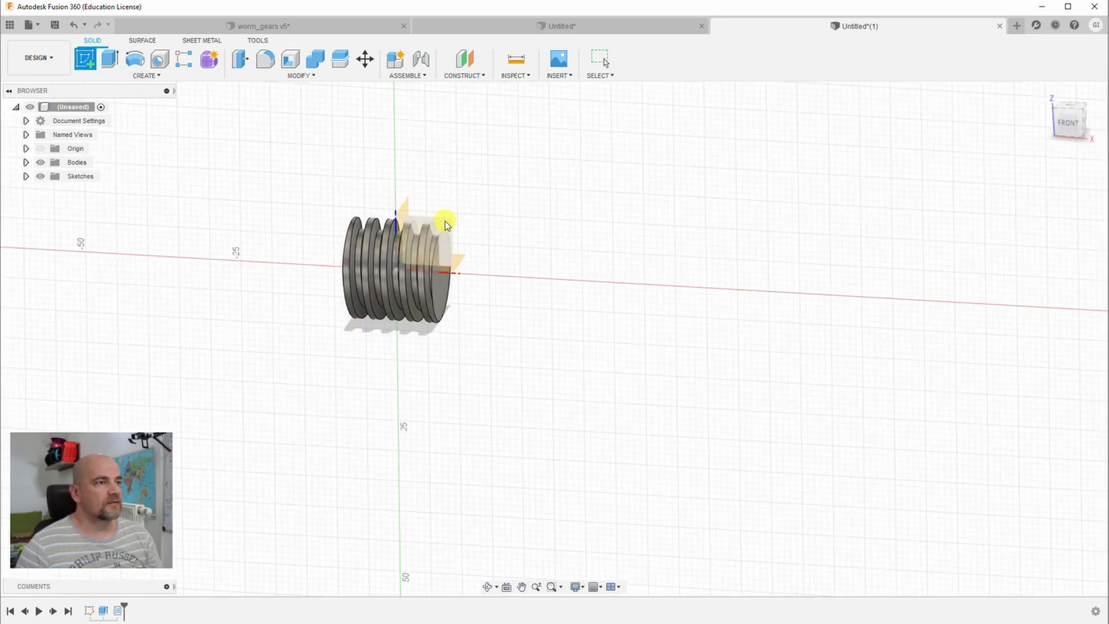
pyautogui.click(445, 221)
# Step: Intersect the worm body into the sketch to capture its thread cross-section
pyautogui.scroll(5, 569, 389)
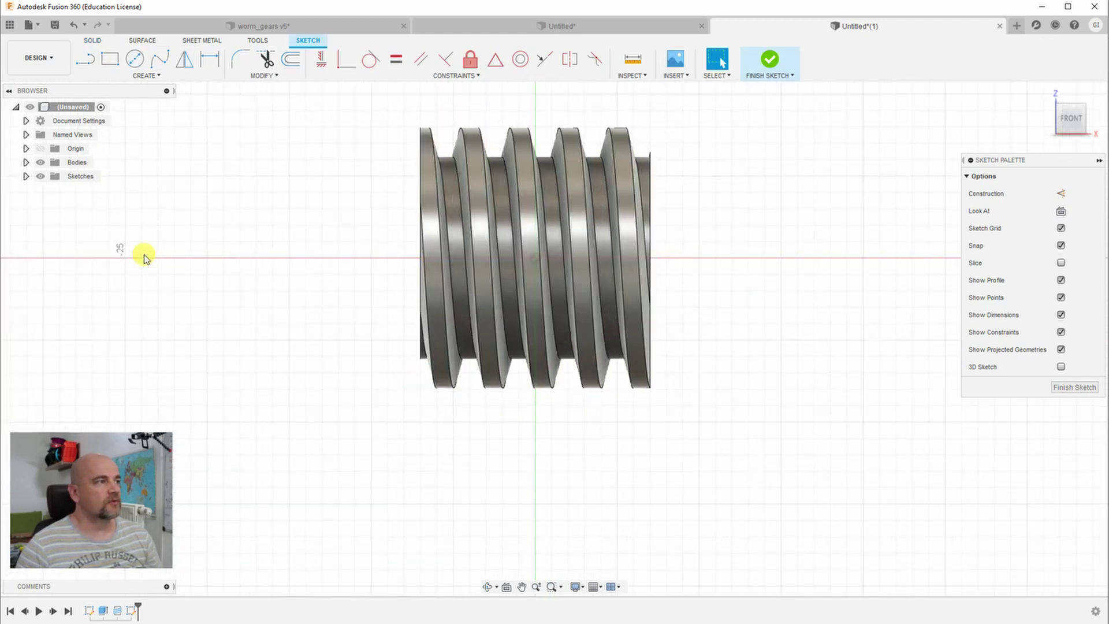
pyautogui.click(144, 75)
pyautogui.moveTo(171, 292)
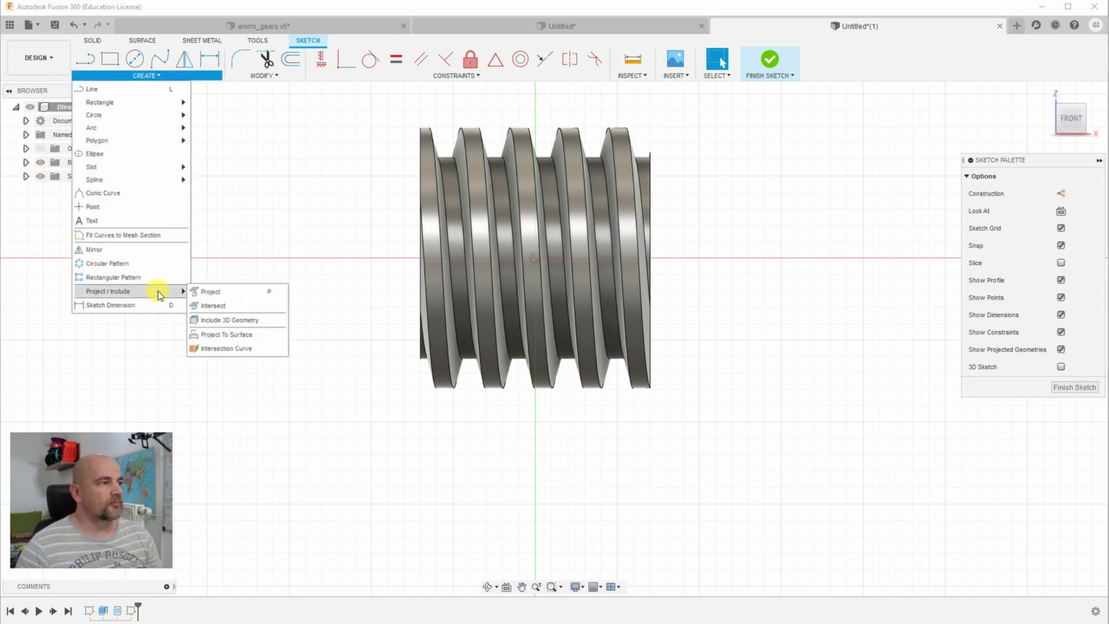
pyautogui.click(215, 307)
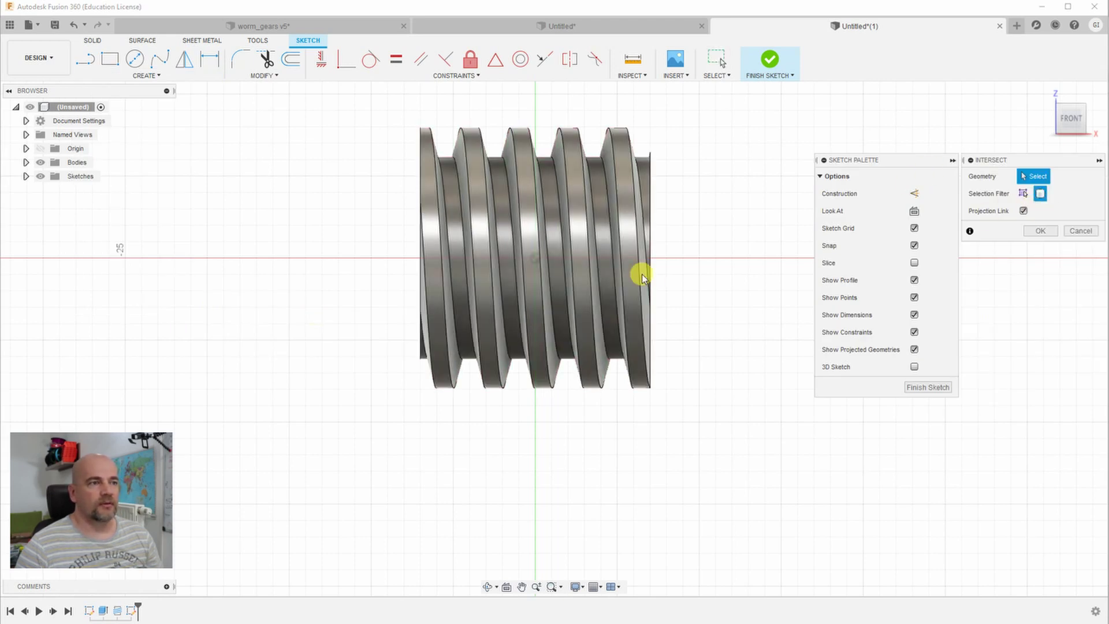
pyautogui.click(587, 283)
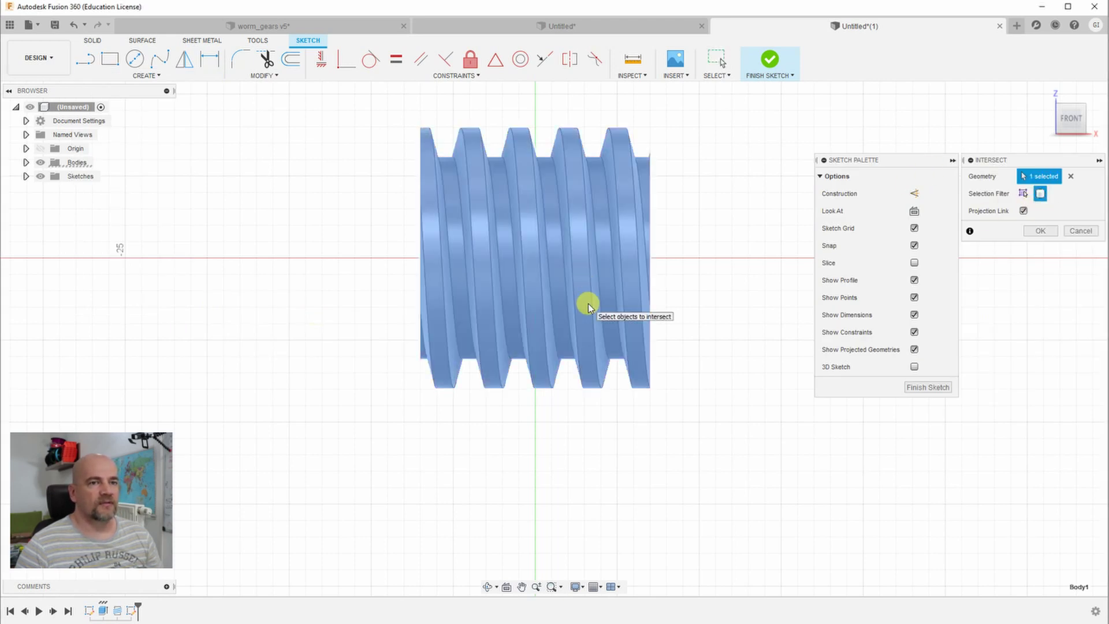
pyautogui.click(1040, 230)
# Step: Hide the worm body Body1 in the browser
pyautogui.click(26, 162)
pyautogui.click(51, 176)
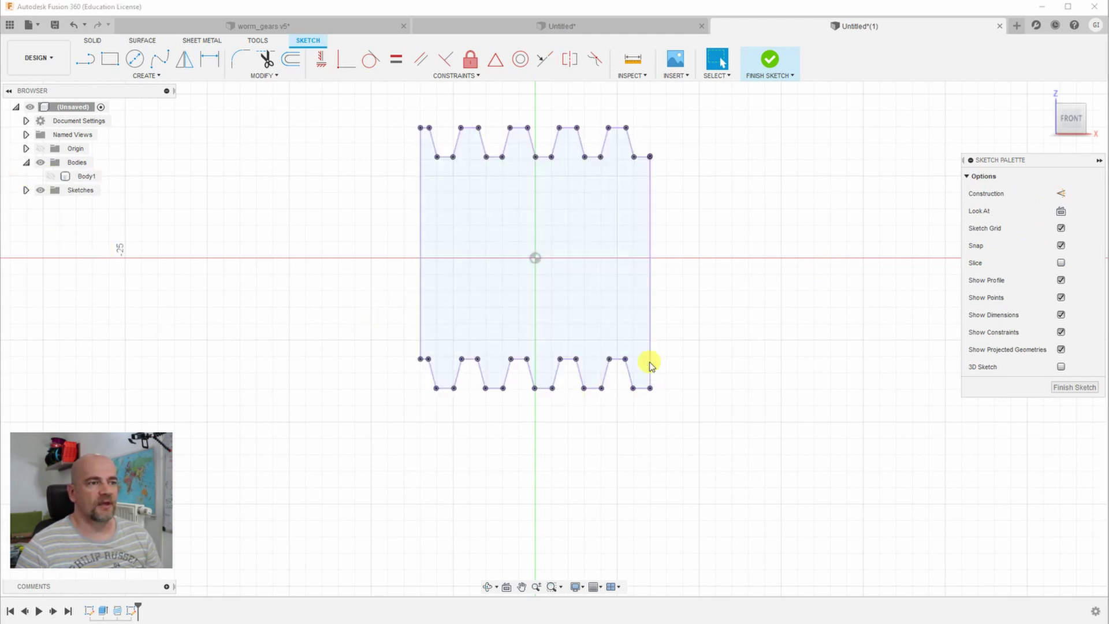
pyautogui.scroll(2, 554, 376)
# Step: Draw three horizontal lines across the worm's tooth profile
pyautogui.scroll(-2, 530, 413)
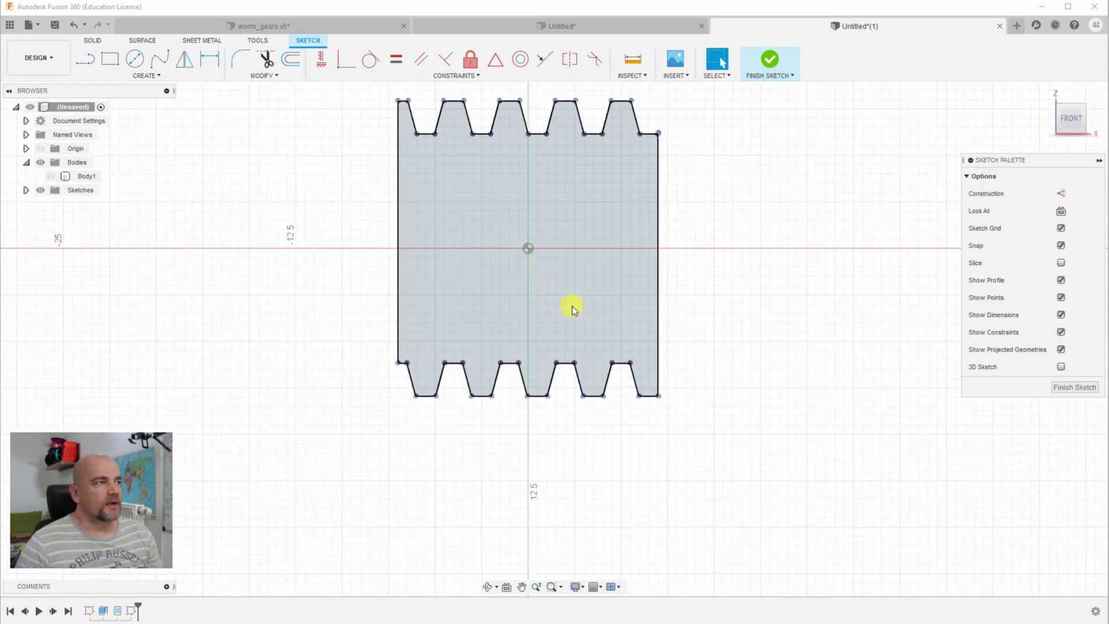
pyautogui.click(84, 59)
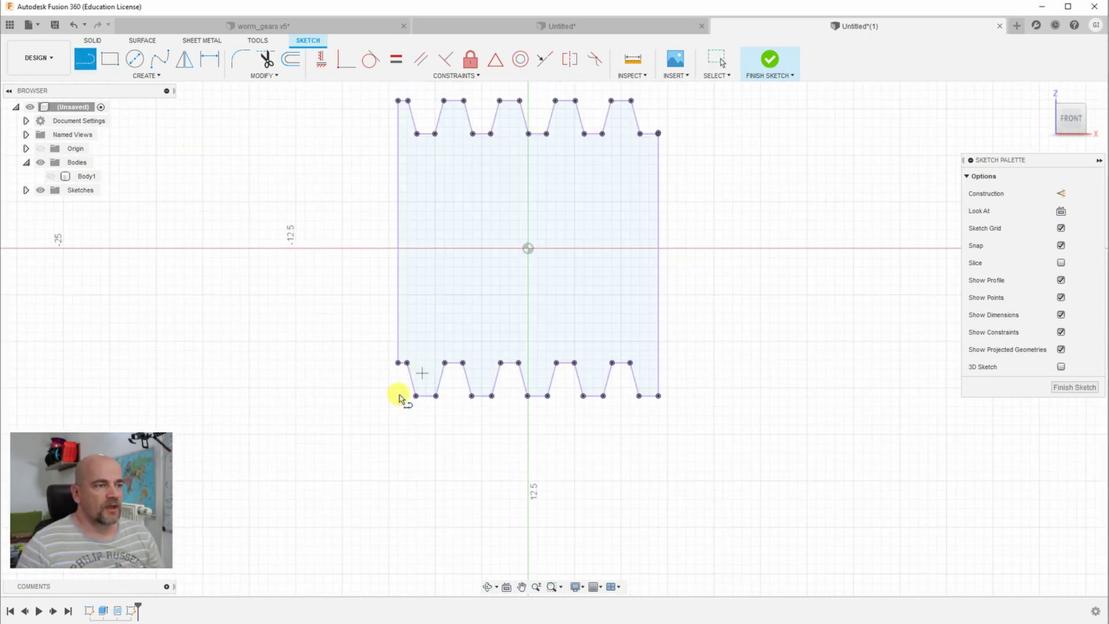
pyautogui.scroll(2, 419, 395)
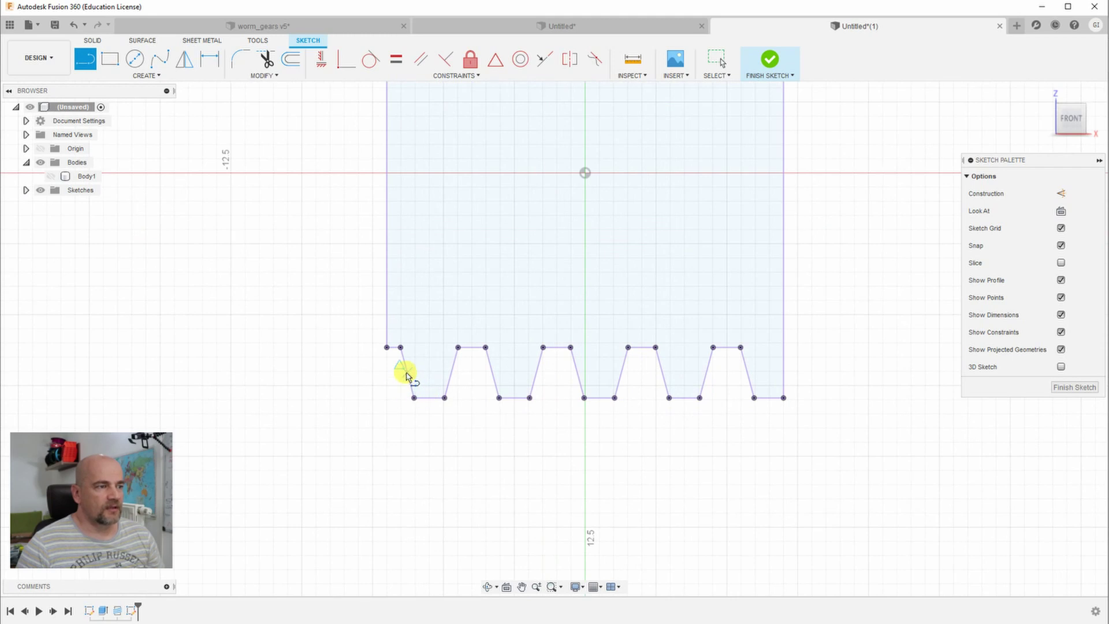
pyautogui.click(406, 373)
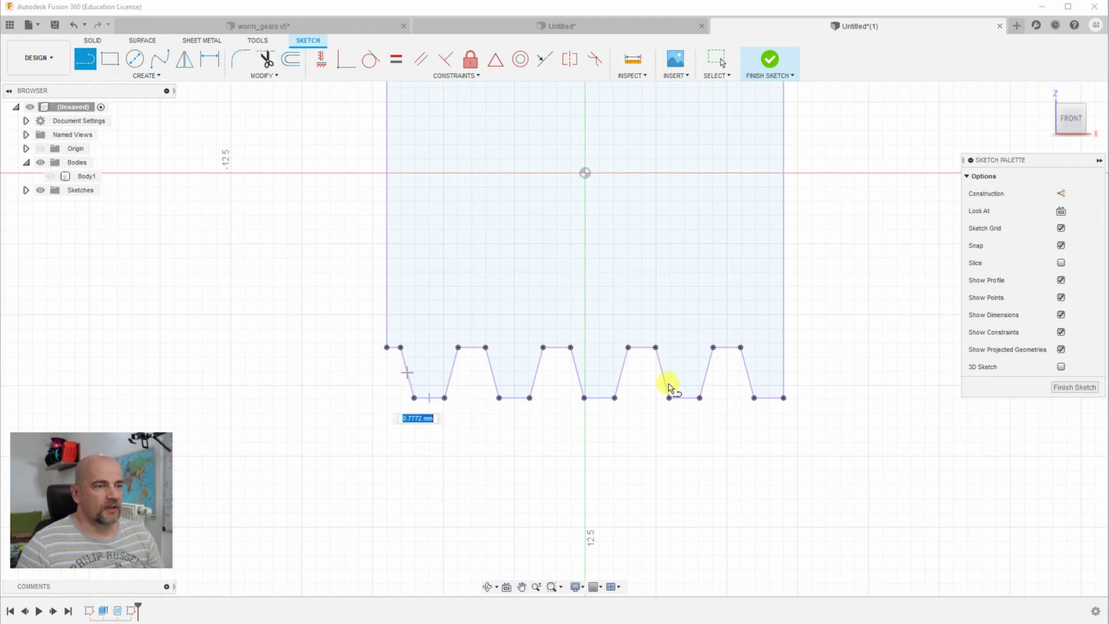
pyautogui.doubleClick(745, 375)
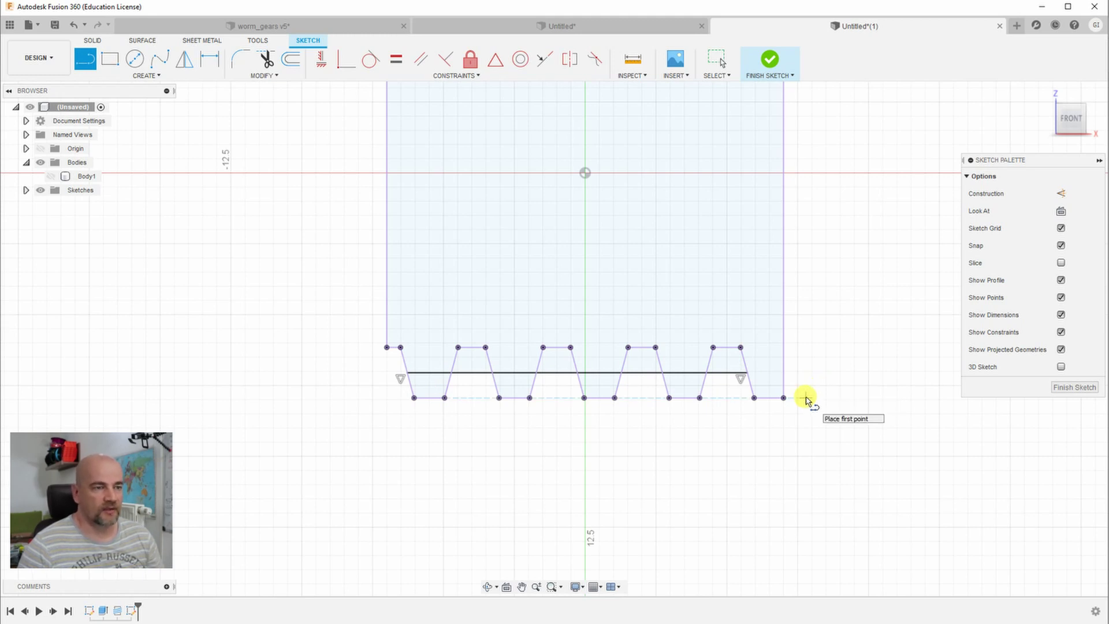
pyautogui.click(372, 356)
pyautogui.click(797, 356)
pyautogui.press('Escape')
pyautogui.press('l')
pyautogui.click(372, 413)
pyautogui.click(797, 414)
pyautogui.press('Escape')
# Step: Convert the middle and bottom horizontal lines to construction geometry
pyautogui.click(735, 413)
pyautogui.click(735, 372)
pyautogui.press('x')
pyautogui.scroll(2, 389, 361)
# Step: Dimension the top line 0.2 mm from the teeth and place the lower line's offset dimension
pyautogui.press('d')
pyautogui.click(394, 357)
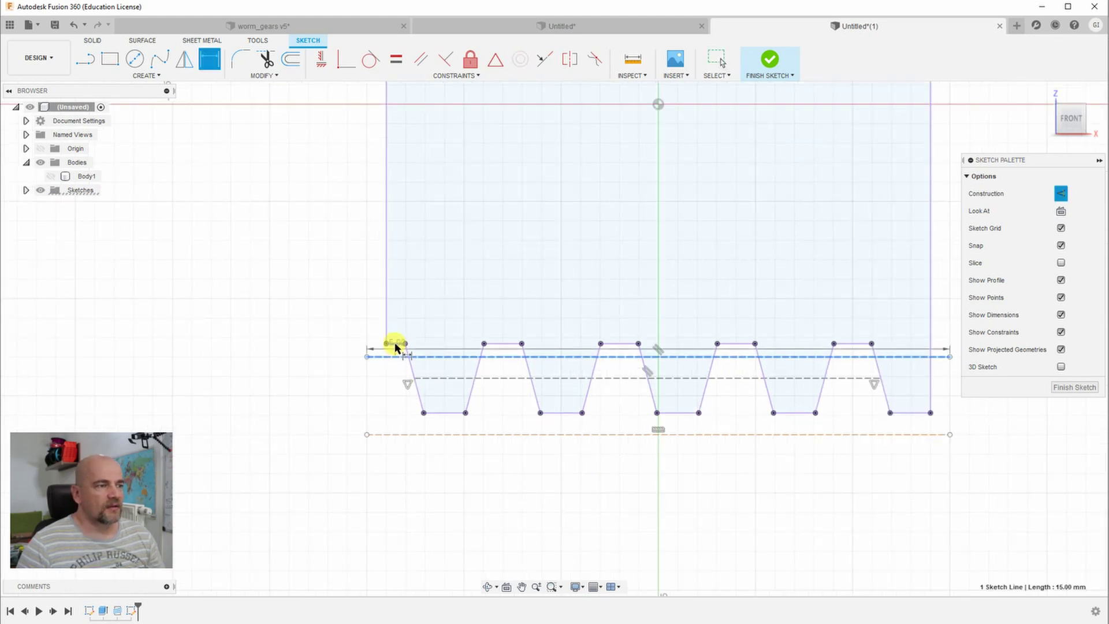
pyautogui.click(395, 344)
pyautogui.click(280, 357)
pyautogui.write('0.2')
pyautogui.press('Return')
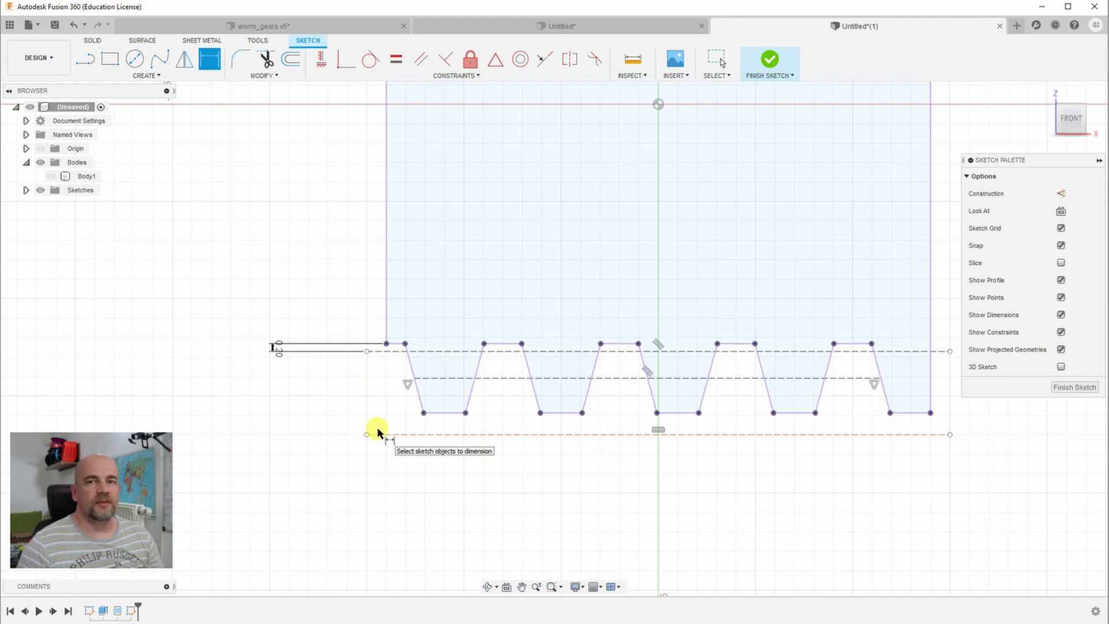
pyautogui.click(434, 434)
pyautogui.click(444, 413)
pyautogui.click(272, 426)
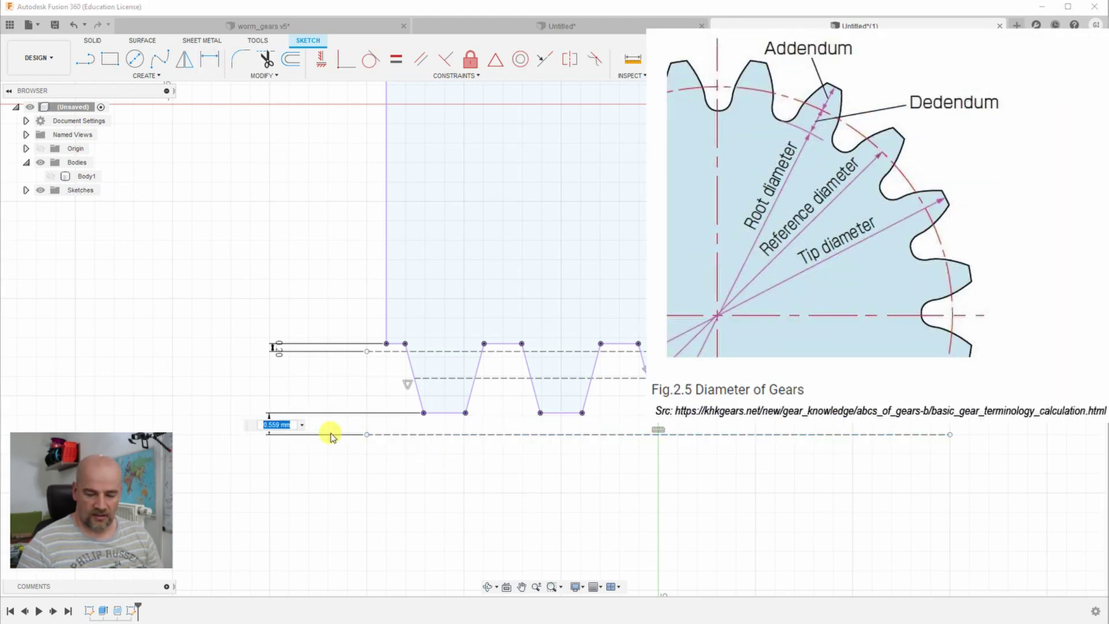
# Step: Set the lower construction line's offset from the teeth to 0.2 mm
pyautogui.write('0.2')
pyautogui.press('Return')
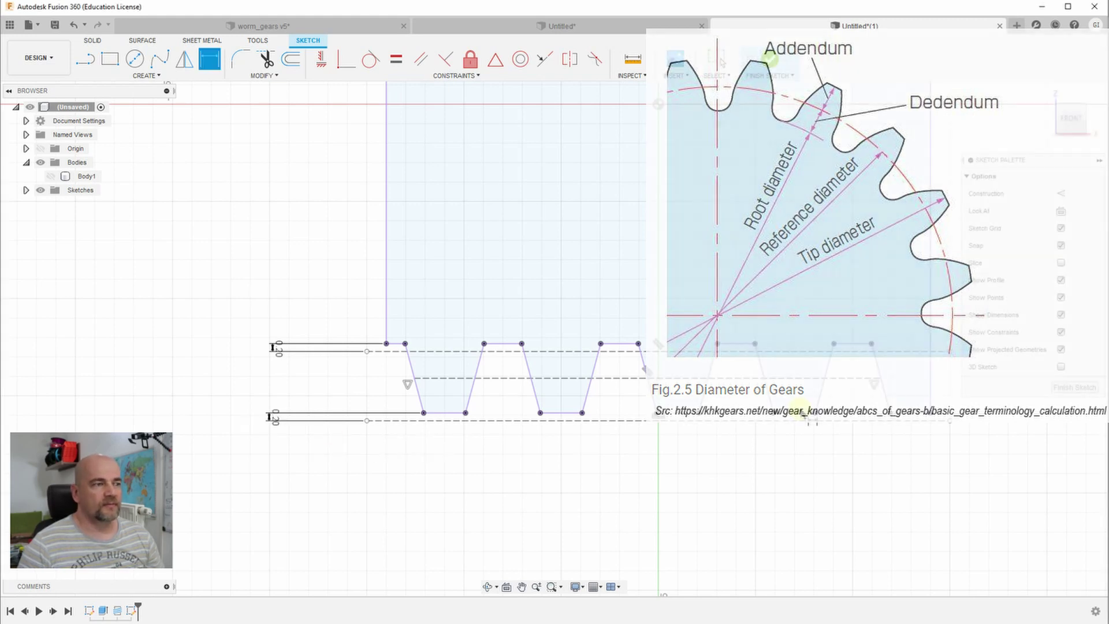
pyautogui.scroll(-2, 794, 410)
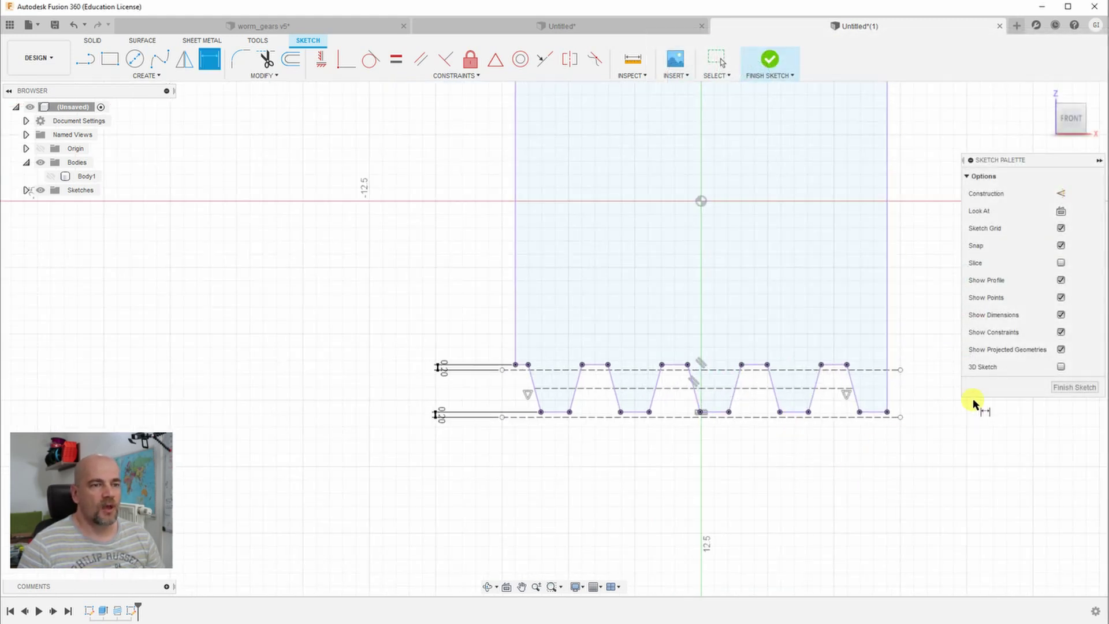
pyautogui.scroll(2, 740, 485)
pyautogui.moveTo(750, 493); pyautogui.dragTo(661, 378, button='middle')
# Step: Draw a vertical line down from the teeth's centre and make it construction
pyautogui.click(85, 58)
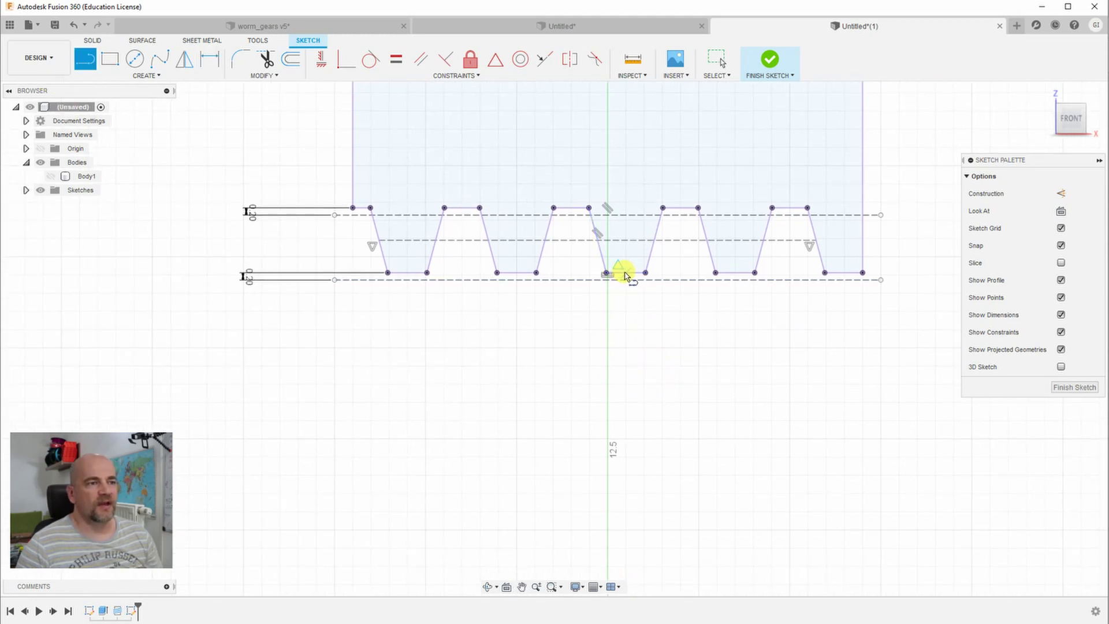
pyautogui.scroll(-5, 627, 426)
pyautogui.moveTo(632, 458); pyautogui.dragTo(610, 193, button='middle')
pyautogui.scroll(1, 589, 346)
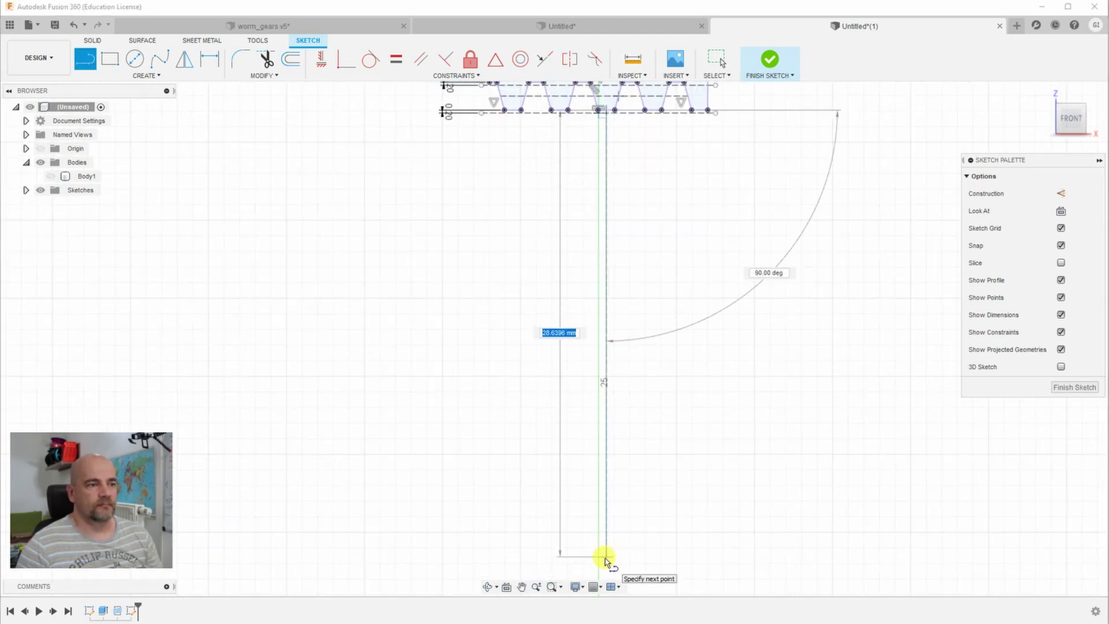
pyautogui.click(606, 570)
pyautogui.press('Escape')
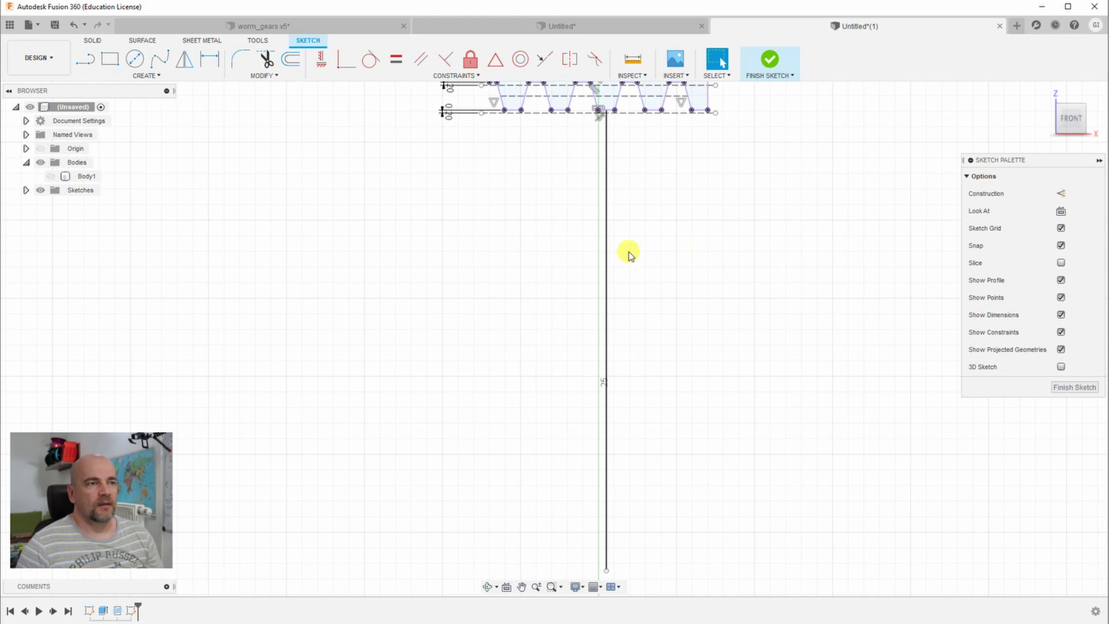
pyautogui.click(606, 265)
pyautogui.click(1062, 194)
# Step: Extend the vertical construction line up to the dashed line
pyautogui.scroll(5, 631, 100)
pyautogui.moveTo(572, 124)
pyautogui.mouseDown(button='middle')
pyautogui.moveTo(564, 260)
pyautogui.moveTo(585, 284)
pyautogui.mouseUp(button='middle')
pyautogui.click(264, 75)
pyautogui.click(255, 121)
pyautogui.click(575, 292)
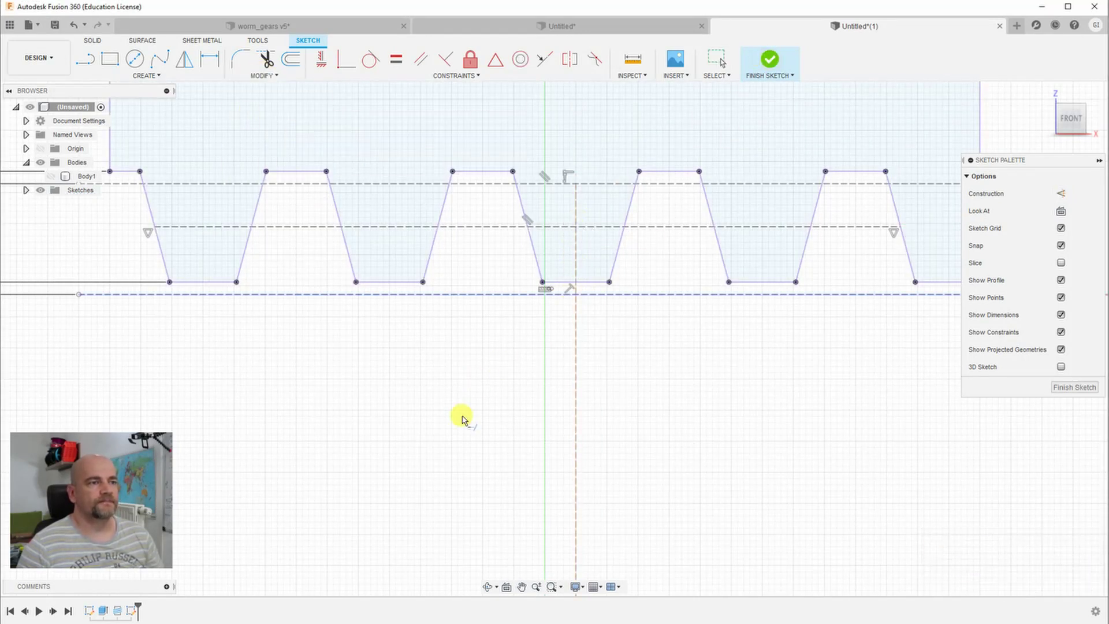
pyautogui.scroll(-5, 463, 418)
pyautogui.moveTo(459, 413)
pyautogui.mouseDown(button='middle')
pyautogui.moveTo(498, 310)
pyautogui.moveTo(446, 429)
pyautogui.moveTo(471, 364)
pyautogui.moveTo(491, 347)
pyautogui.mouseUp(button='middle')
pyautogui.scroll(-2, 456, 404)
pyautogui.scroll(-1, 491, 347)
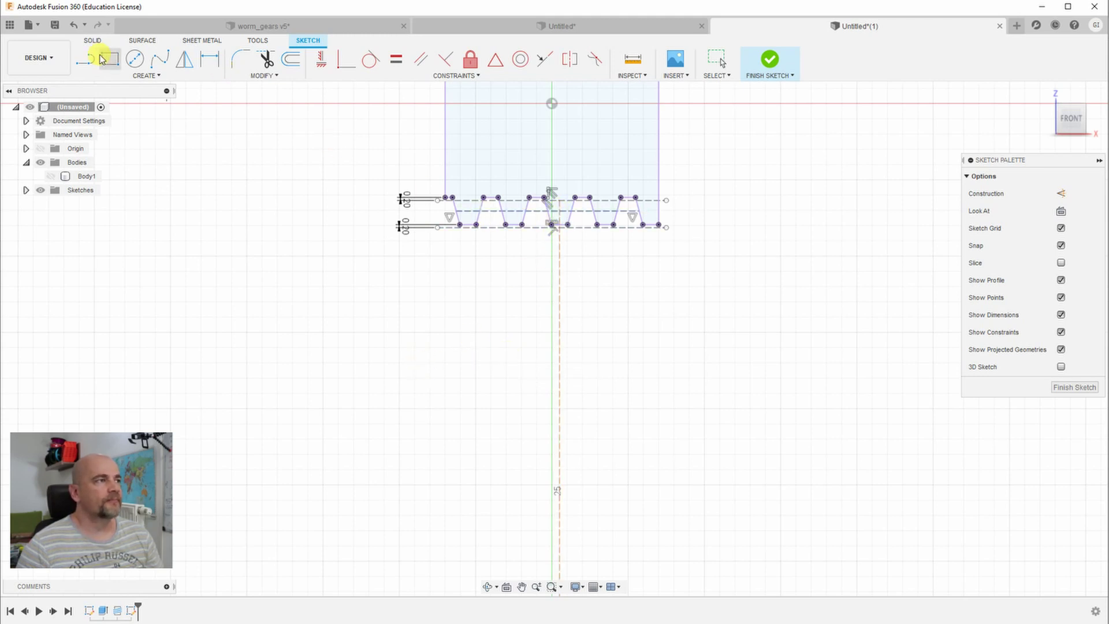
# Step: Draw a circle centred at the vertical line's bottom end, its edge touching the worm teeth
pyautogui.click(135, 59)
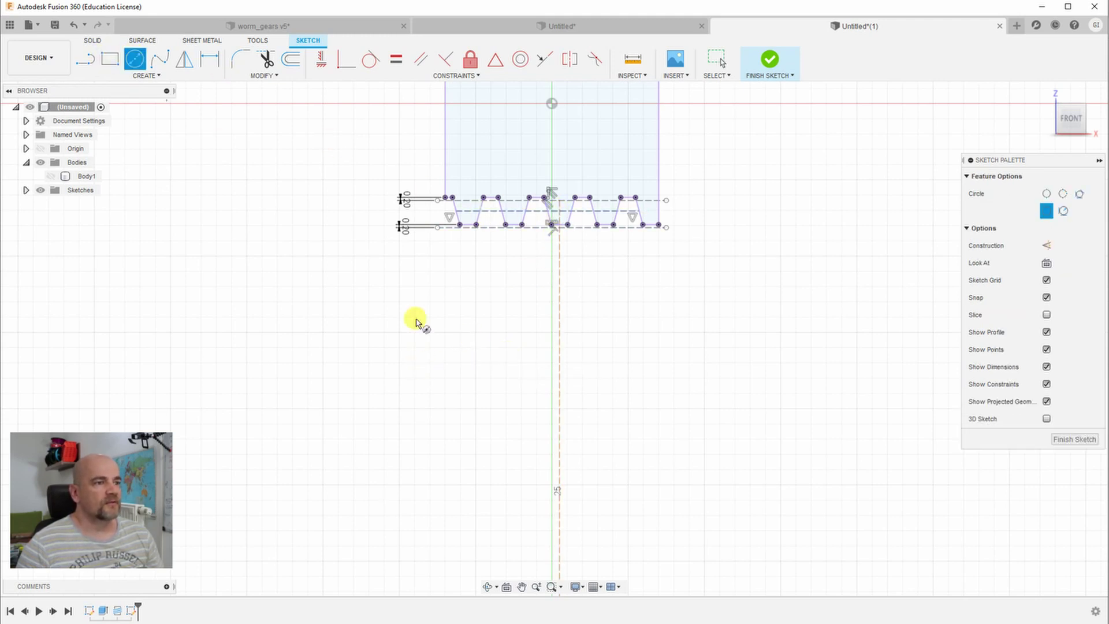
pyautogui.click(559, 558)
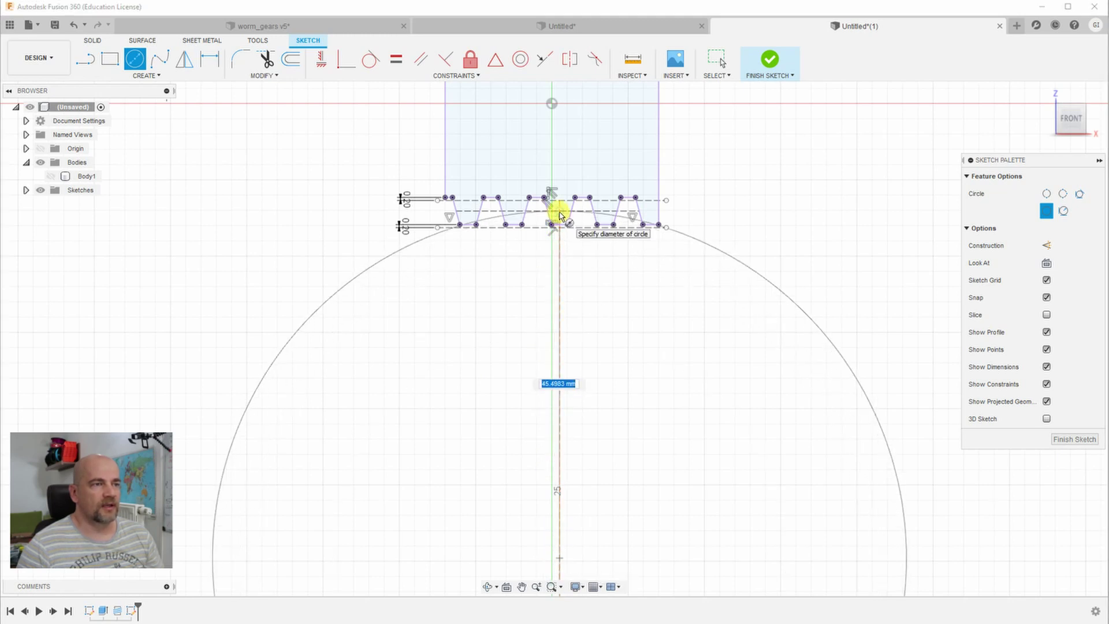
pyautogui.scroll(3, 559, 215)
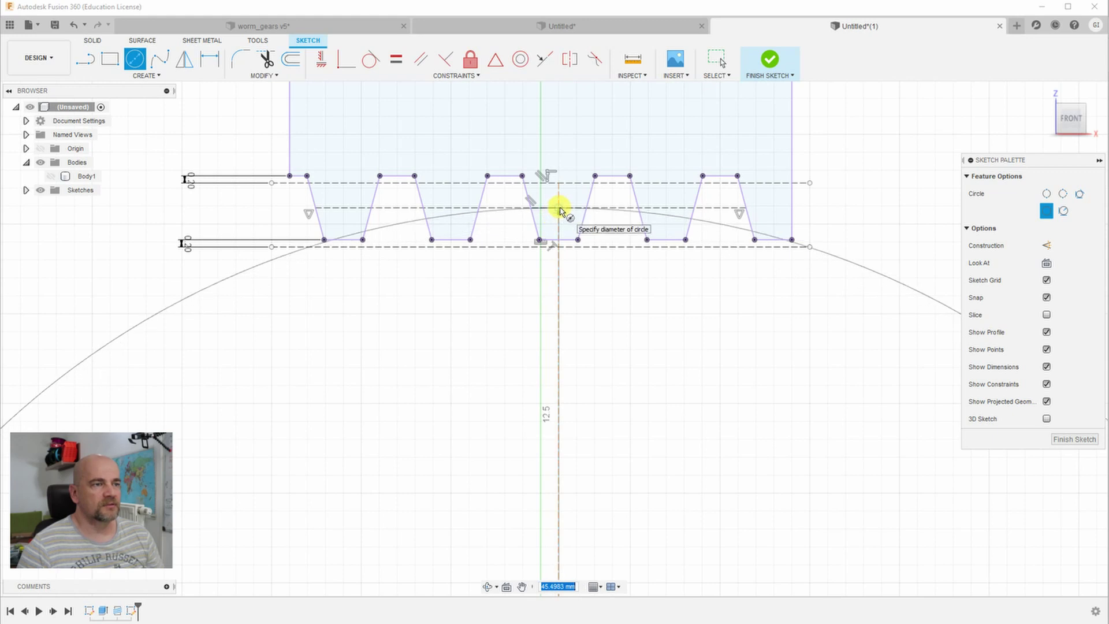
pyautogui.click(560, 210)
pyautogui.scroll(-4, 594, 398)
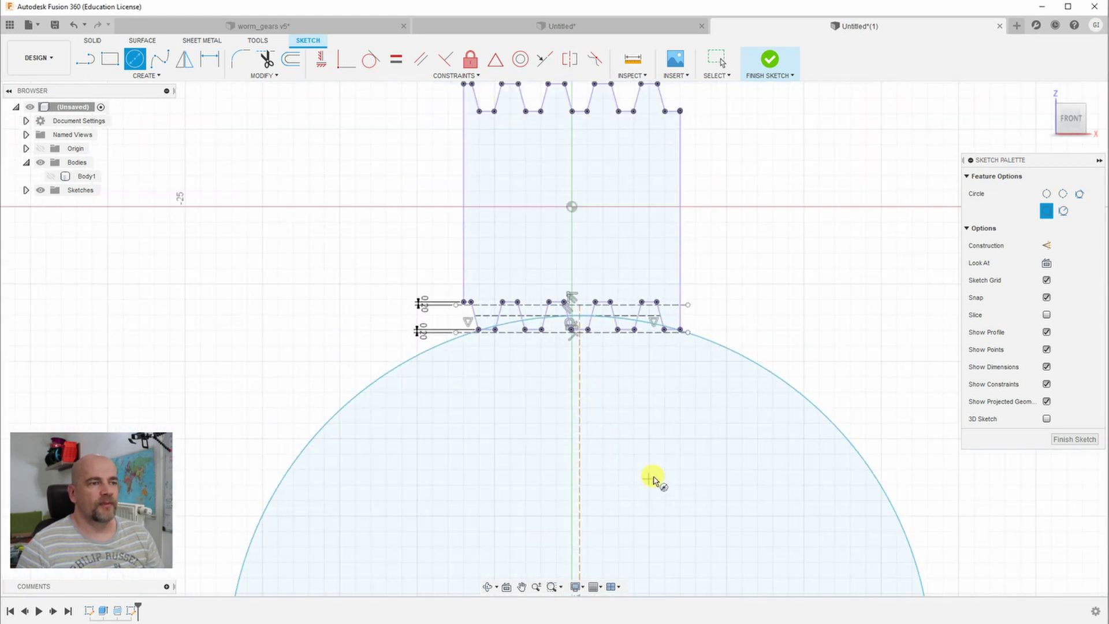
pyautogui.scroll(-5, 652, 479)
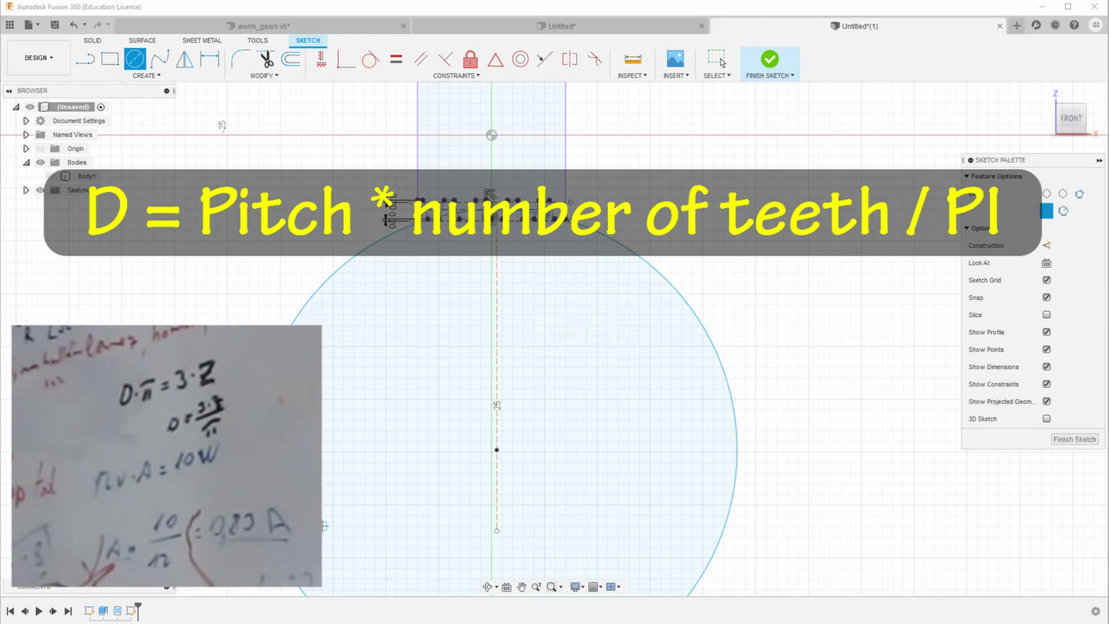
# Step: Compute the pitch diameter 3 × 60 ÷ π ≈ 57.3 in the Windows Calculator
pyautogui.press('XF86Calculator')
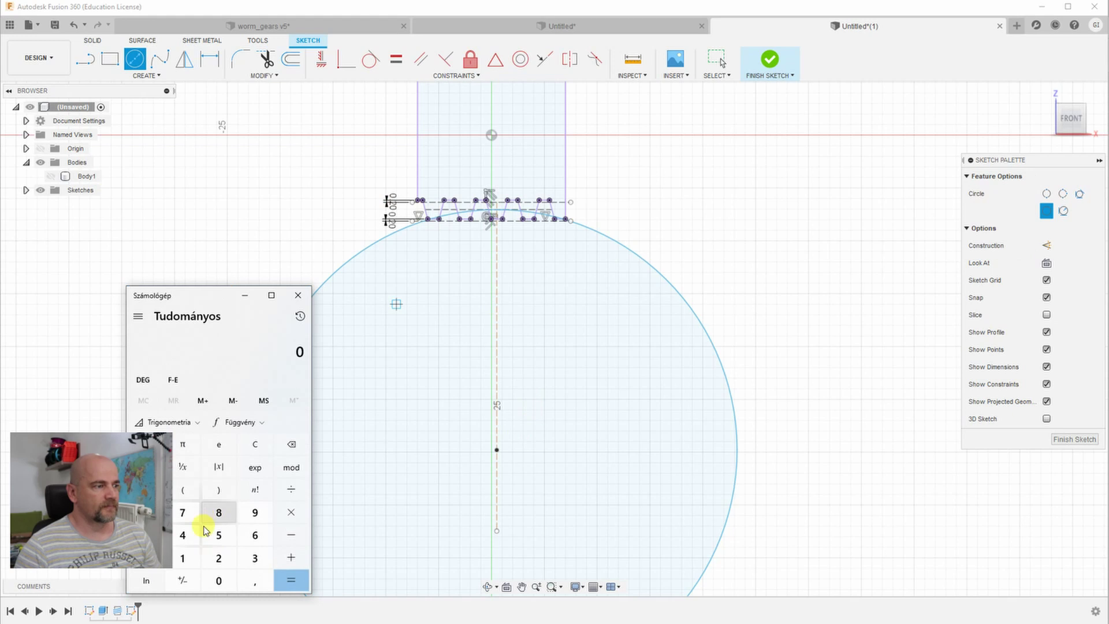
pyautogui.click(255, 535)
pyautogui.click(219, 580)
pyautogui.click(291, 489)
pyautogui.click(183, 444)
pyautogui.click(291, 580)
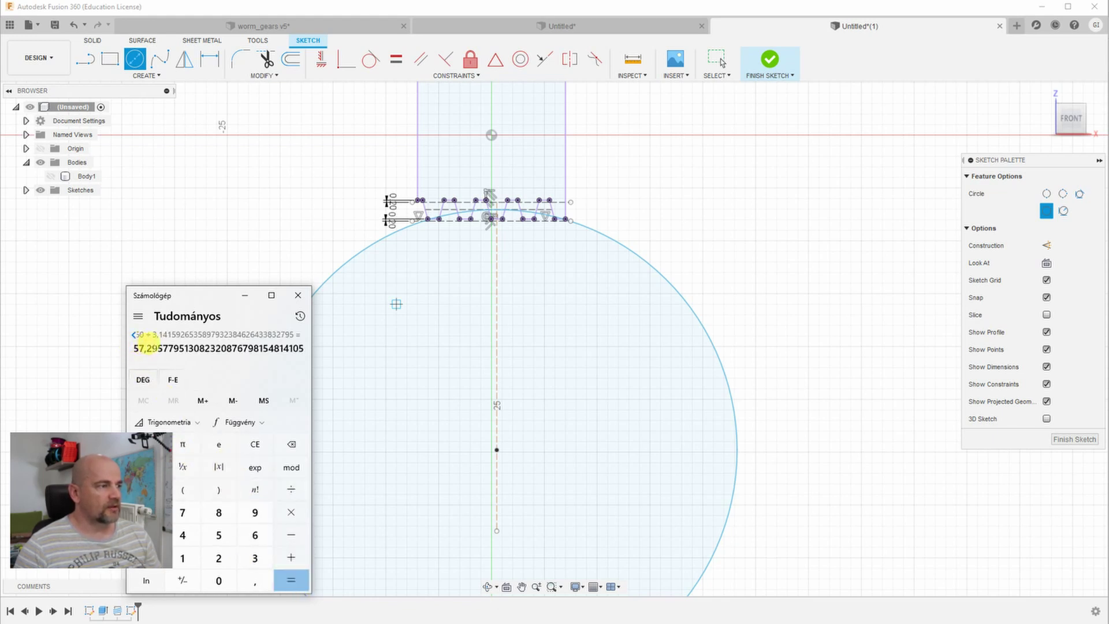
pyautogui.click(297, 296)
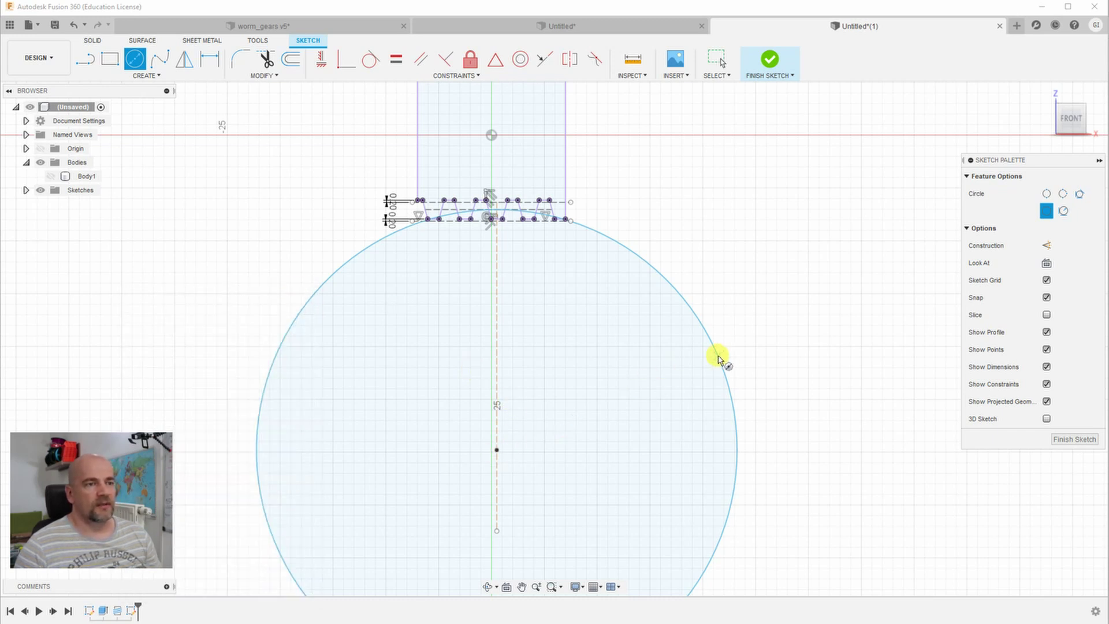
# Step: Dimension the circle's diameter to 57.30 mm
pyautogui.click(209, 62)
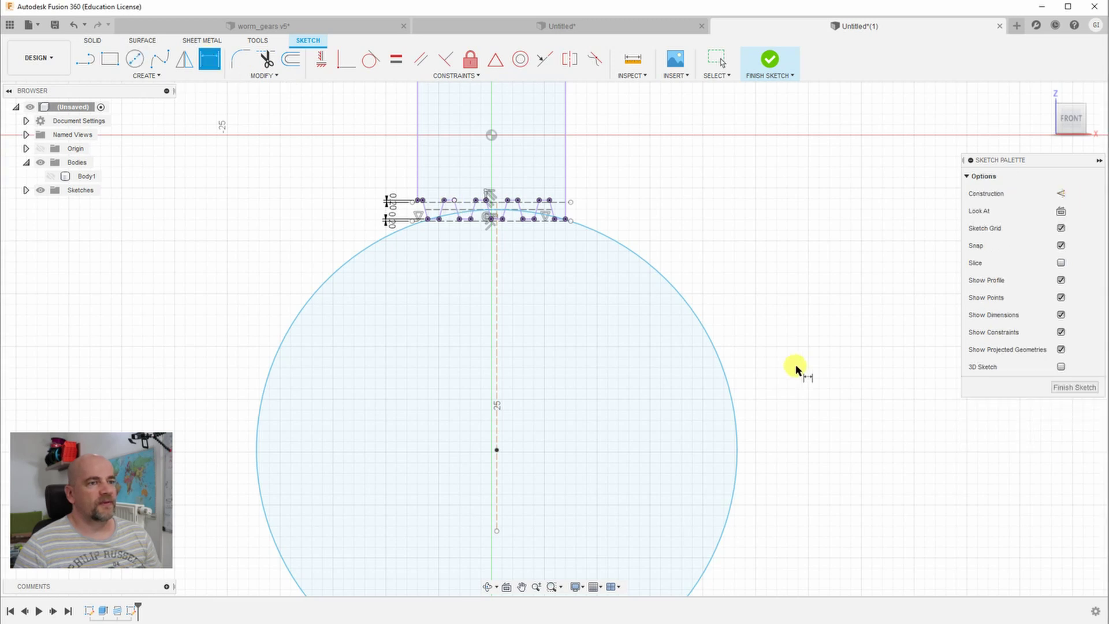
pyautogui.click(715, 351)
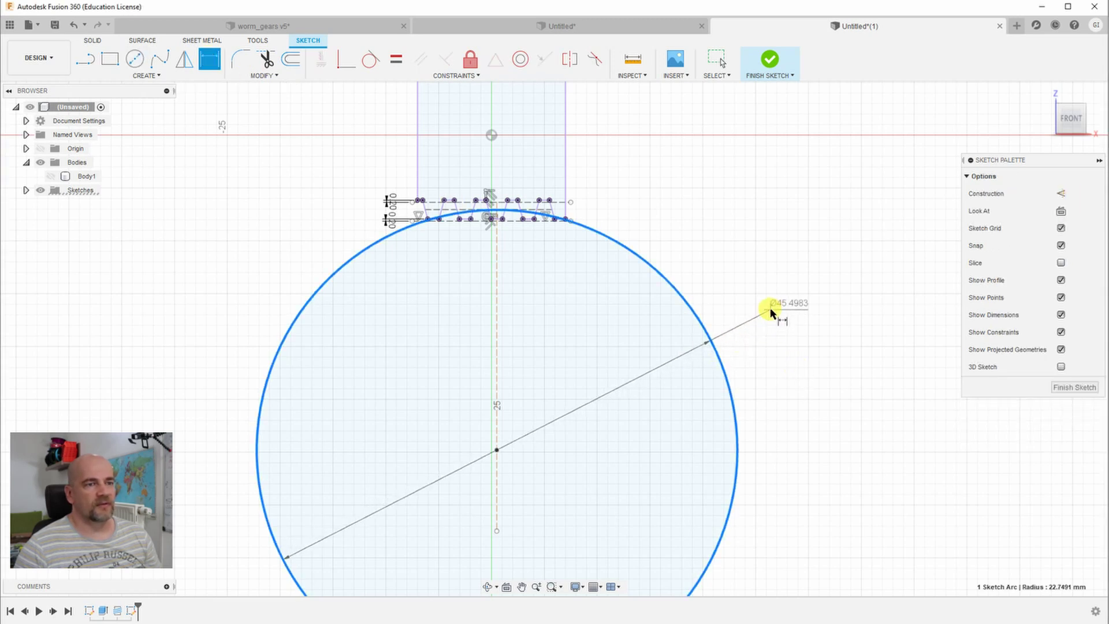
pyautogui.click(773, 316)
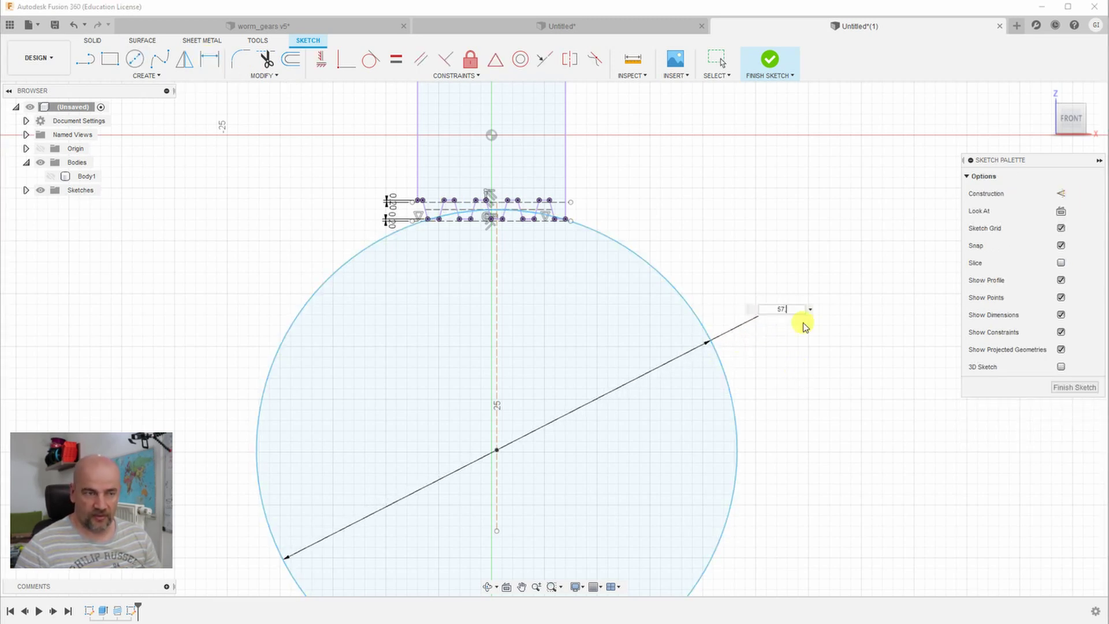
pyautogui.press('Return')
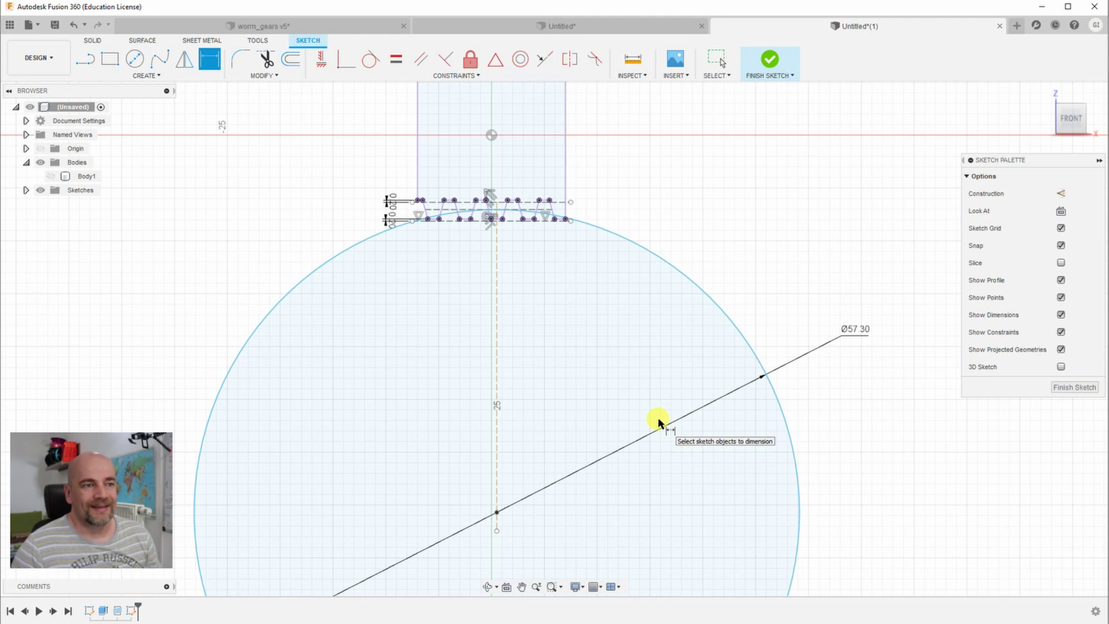
pyautogui.scroll(-3, 658, 422)
pyautogui.moveTo(713, 319); pyautogui.dragTo(733, 273, button='middle')
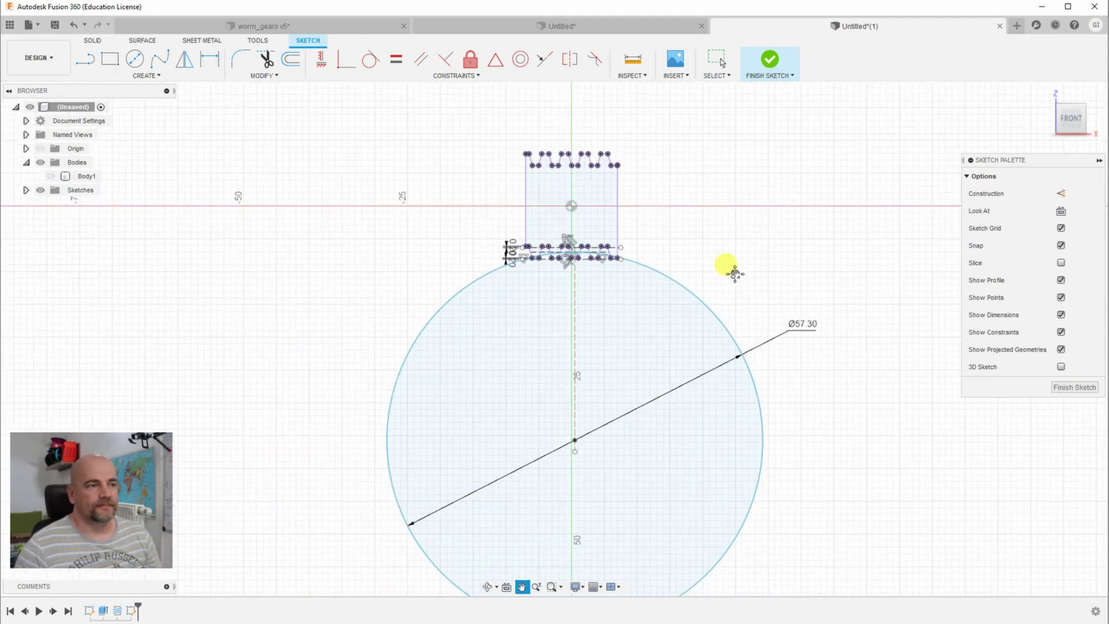
pyautogui.scroll(5, 584, 240)
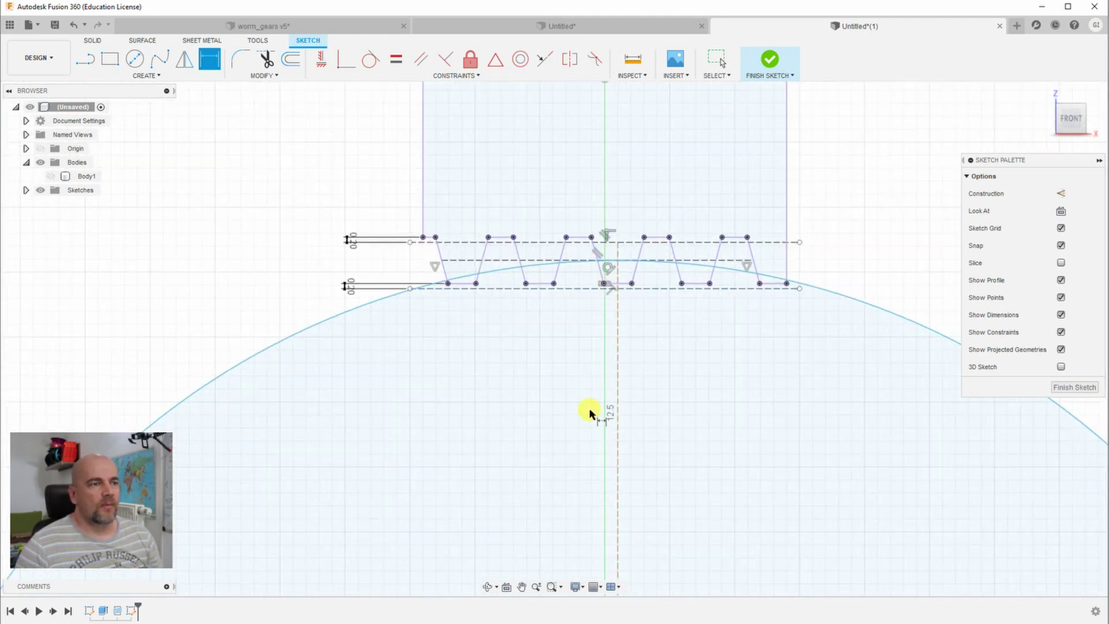
pyautogui.scroll(-5, 587, 413)
# Step: Draw a second, larger circle reaching the tooth tips
pyautogui.press('c')
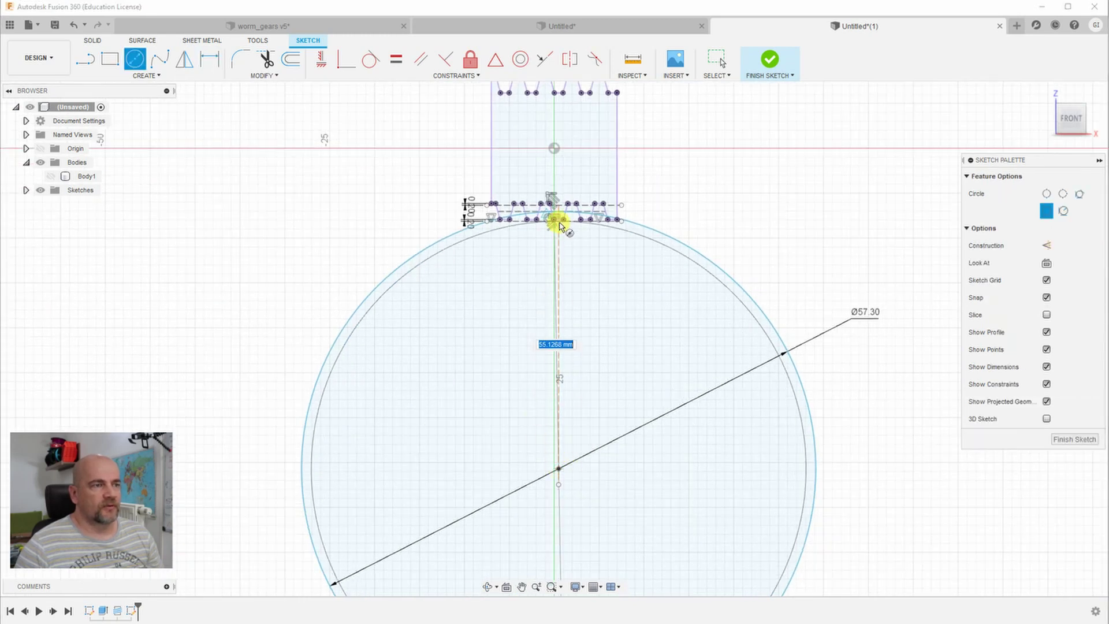
pyautogui.scroll(5, 556, 215)
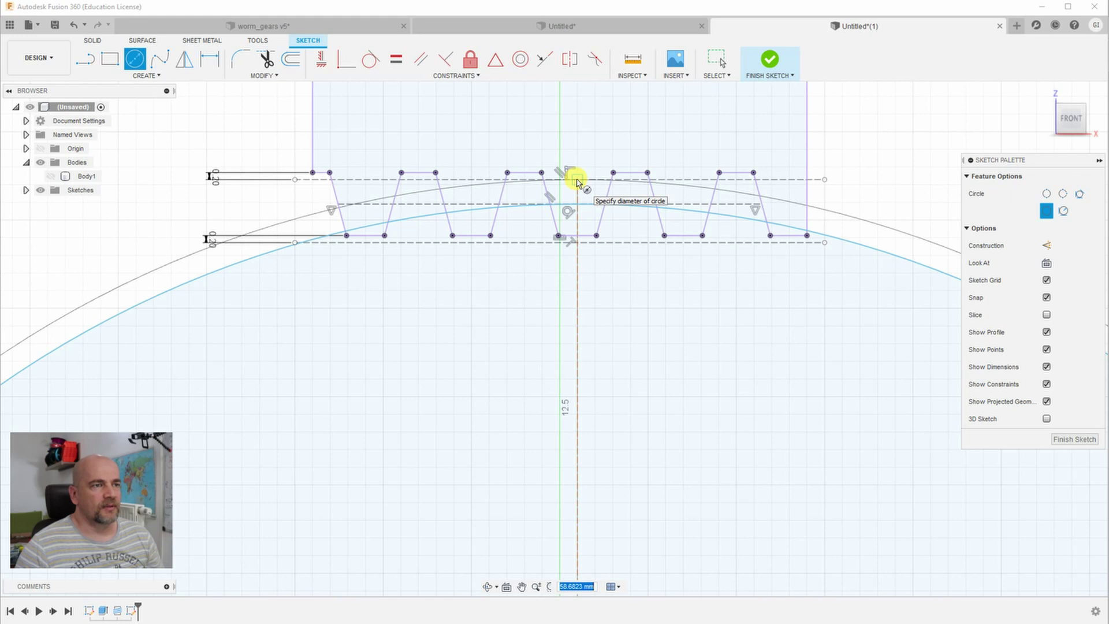
pyautogui.click(577, 180)
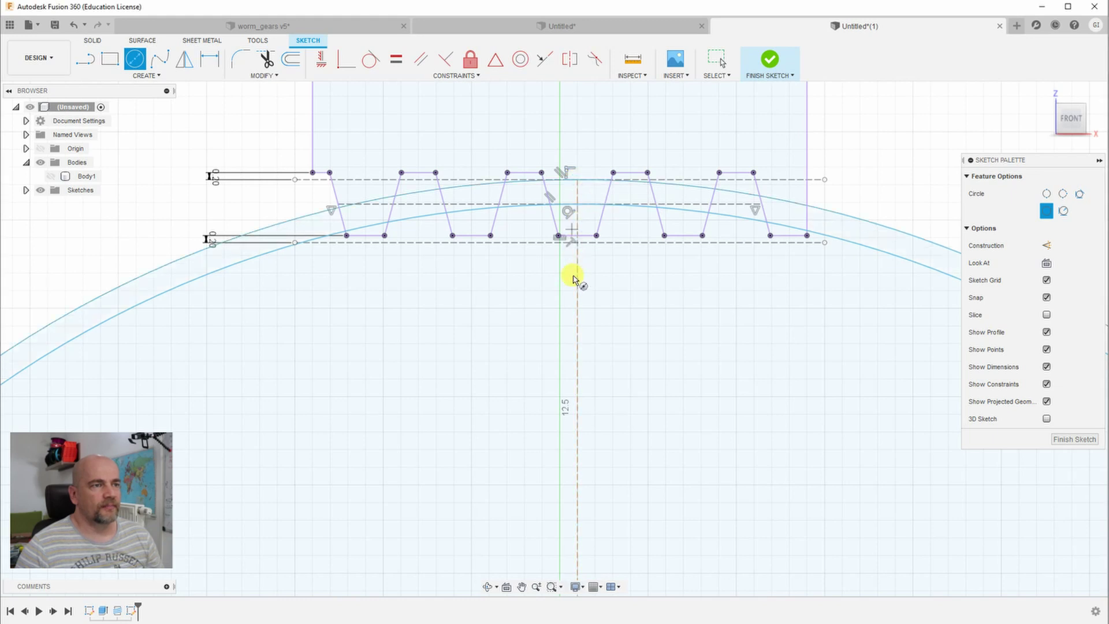
pyautogui.press('Escape')
# Step: Convert the outer blue arc into dashed construction geometry
pyautogui.click(902, 261)
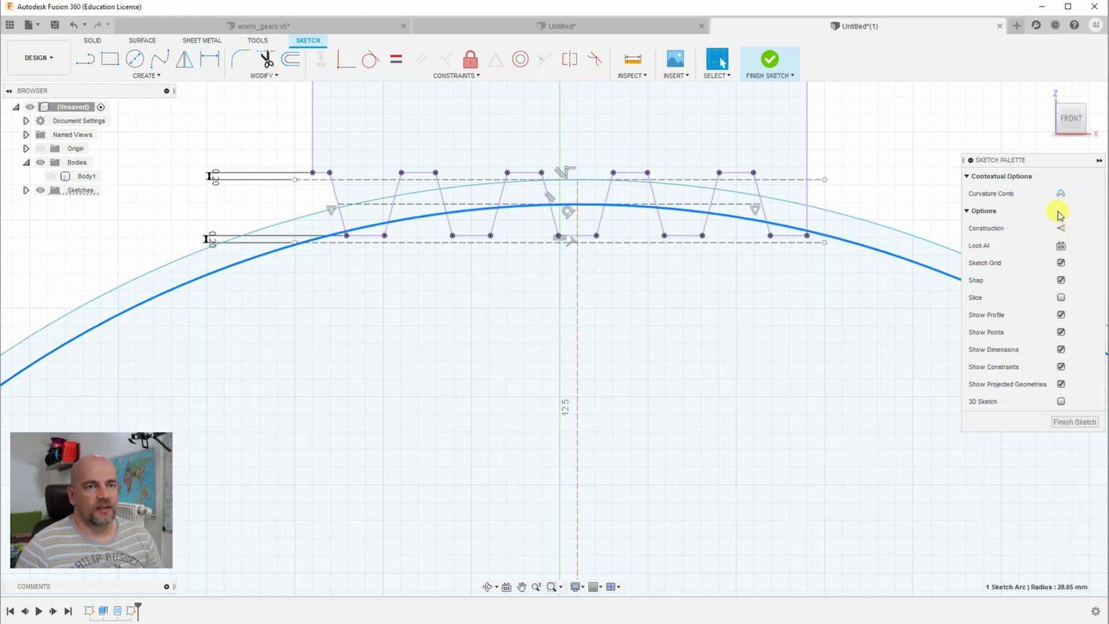
pyautogui.click(1065, 230)
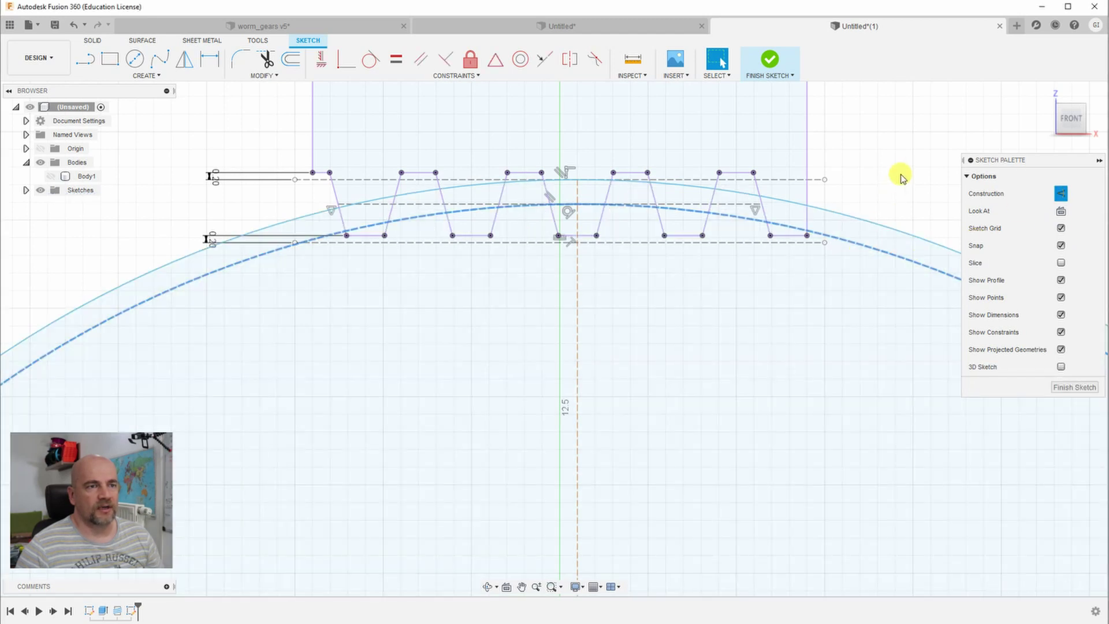
pyautogui.scroll(-1, 786, 255)
pyautogui.scroll(-2, 779, 263)
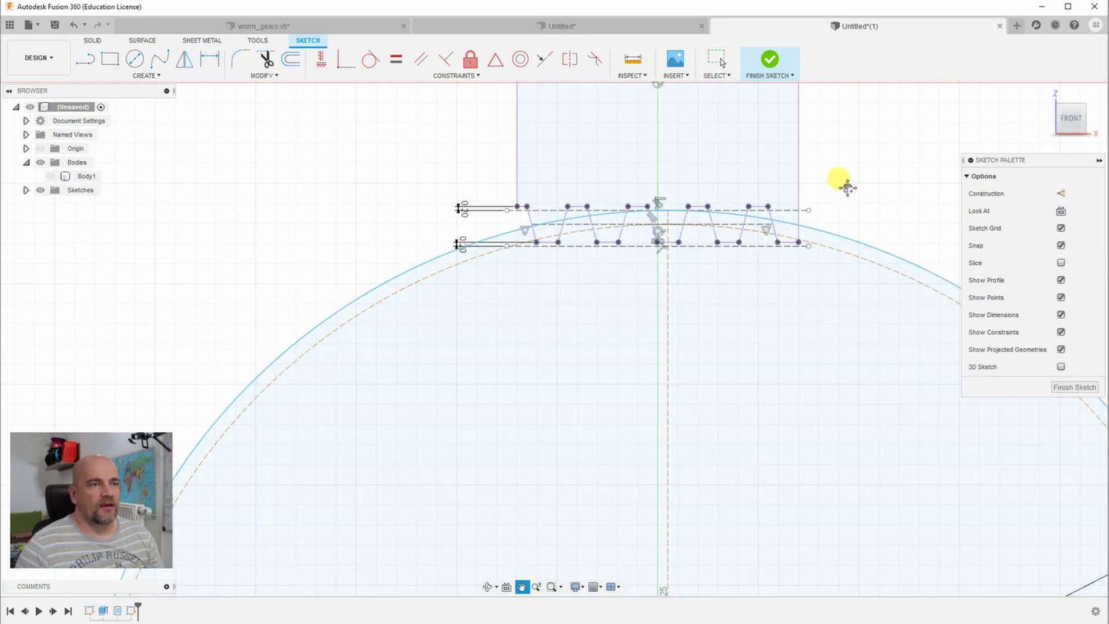
pyautogui.moveTo(844, 179); pyautogui.dragTo(775, 170, button='middle')
pyautogui.scroll(-2, 777, 173)
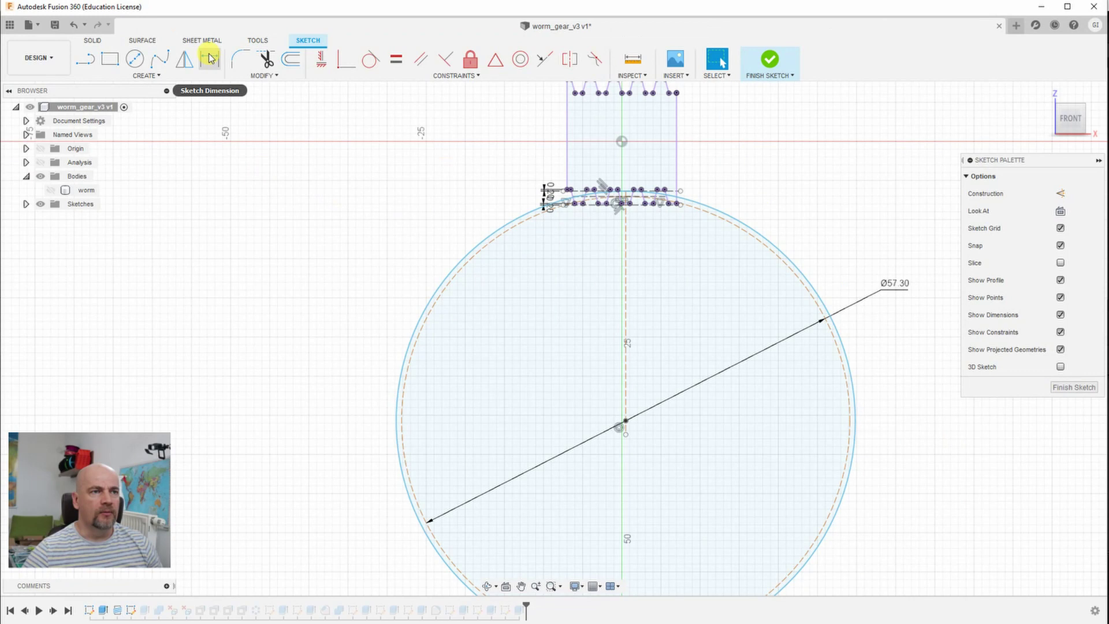
# Step: Dimension the sketch point to the pitch circle's centre, accepting the ~35.7 mm driven dimension
pyautogui.click(209, 58)
pyautogui.click(623, 142)
pyautogui.click(625, 421)
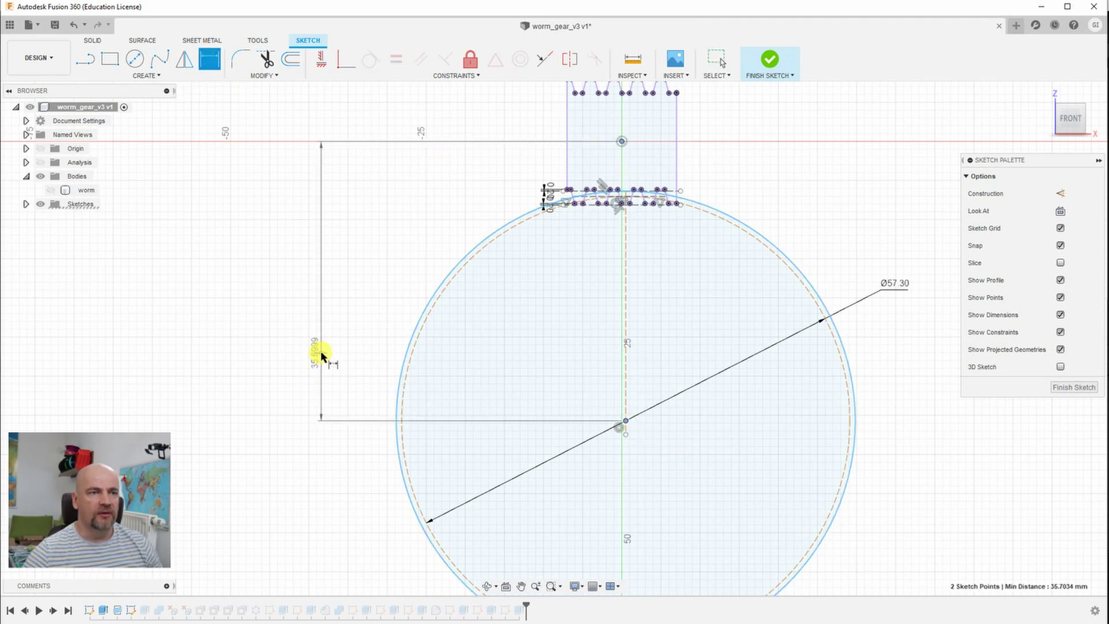
pyautogui.click(321, 352)
pyautogui.click(592, 331)
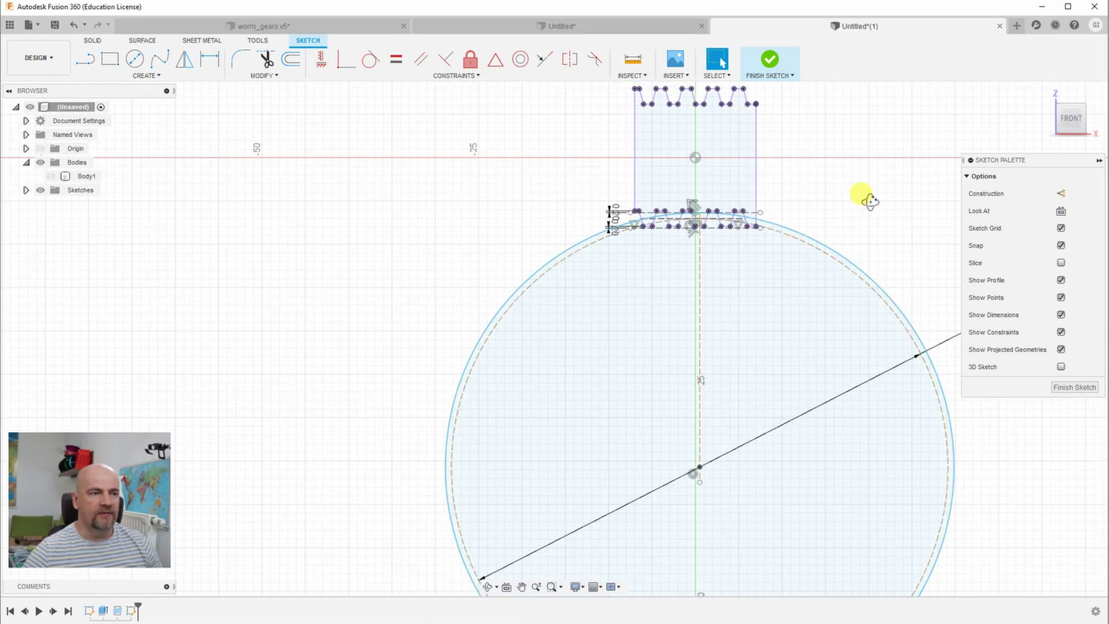
# Step: Finish the sketch and select the outer circle and tooth-gap profiles for an extrusion
pyautogui.moveTo(870, 200)
pyautogui.keyDown('shift'); pyautogui.mouseDown(button='middle')
pyautogui.moveTo(841, 210)
pyautogui.moveTo(751, 312)
pyautogui.mouseUp(button='middle'); pyautogui.keyUp('shift')
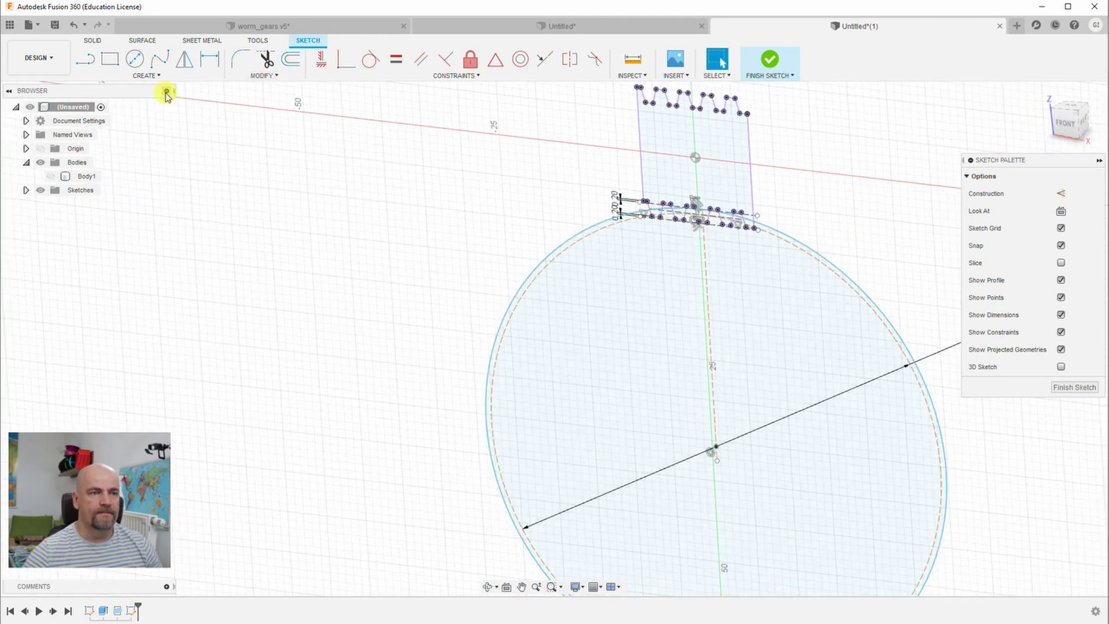
pyautogui.click(770, 59)
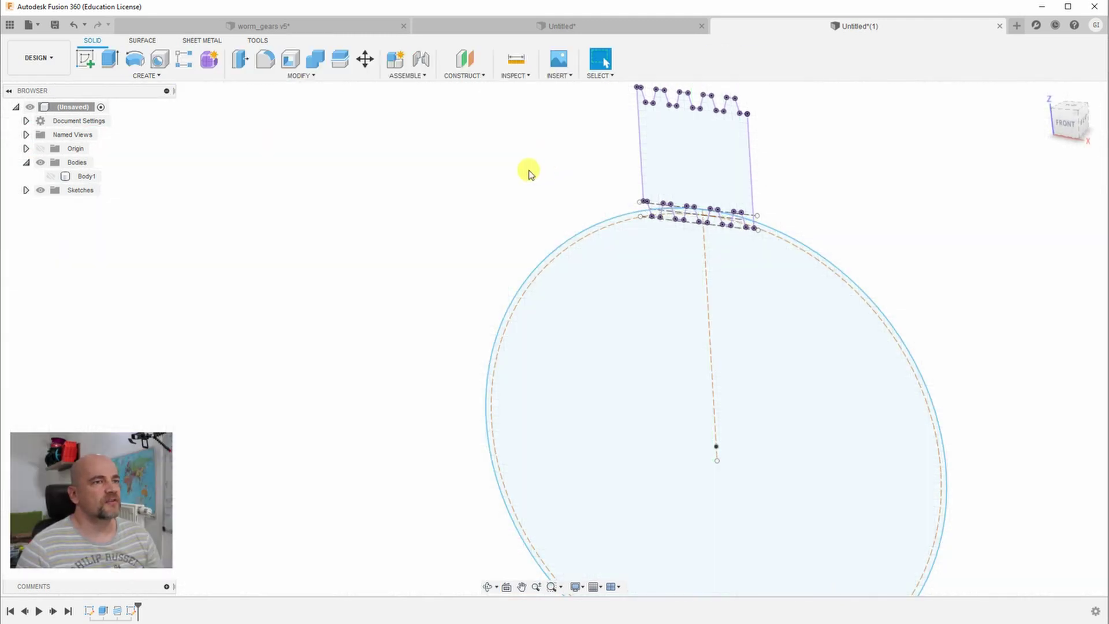
pyautogui.click(110, 60)
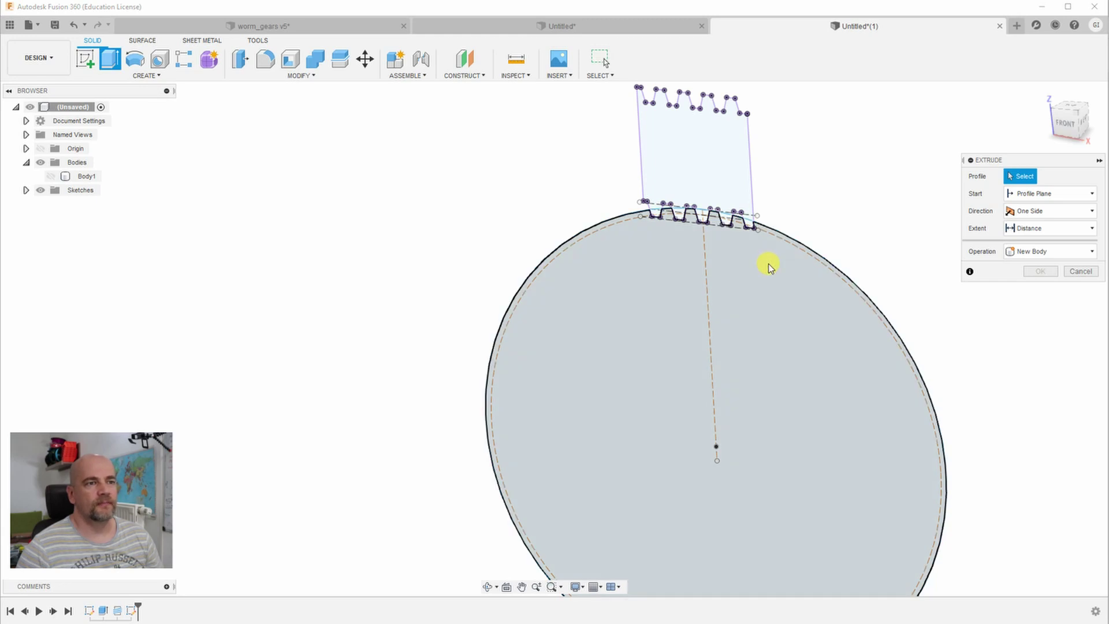
pyautogui.click(722, 231)
pyautogui.scroll(5, 722, 231)
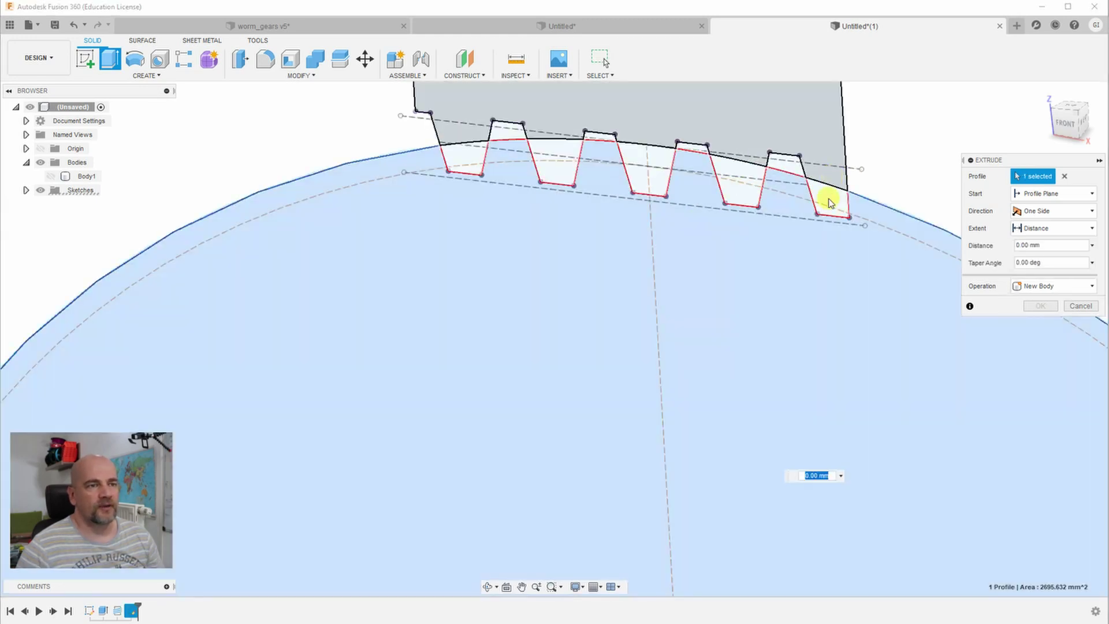
pyautogui.click(670, 172)
pyautogui.click(564, 149)
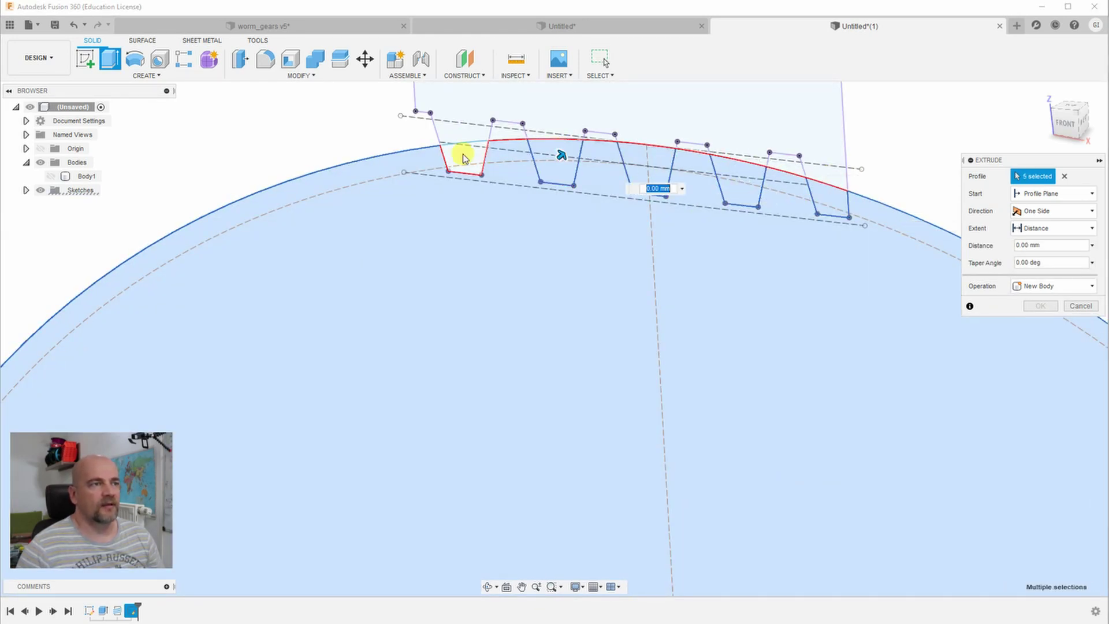
pyautogui.click(462, 154)
pyautogui.scroll(-8, 841, 289)
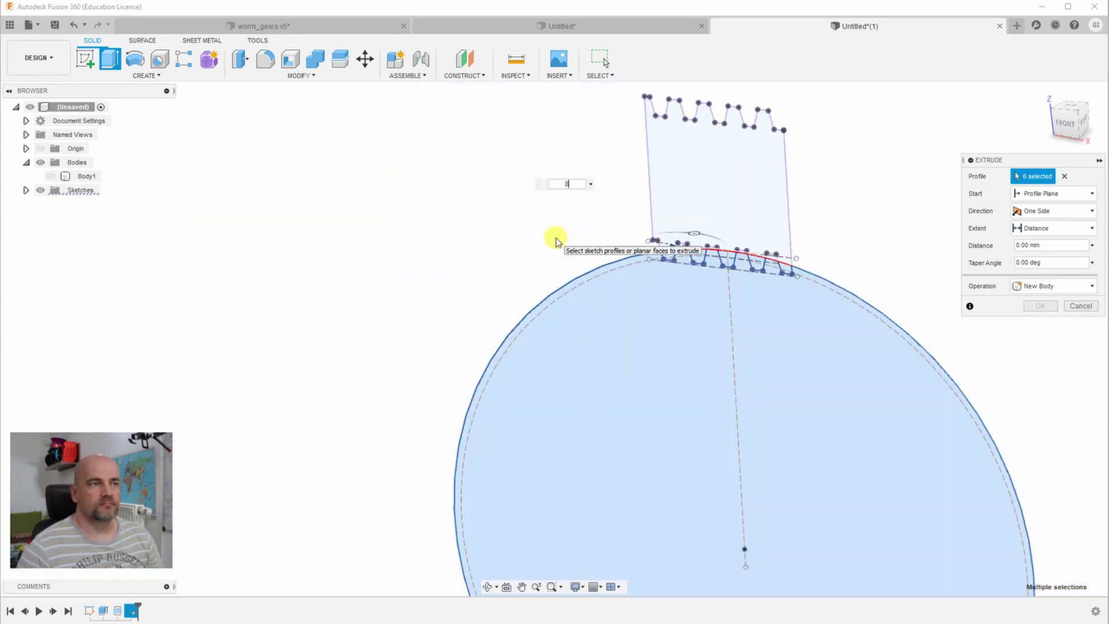
# Step: Extrude the selected profiles 8 mm symmetrically into the new disc body, Body2
pyautogui.press('Return')
pyautogui.click(1063, 211)
pyautogui.click(1039, 254)
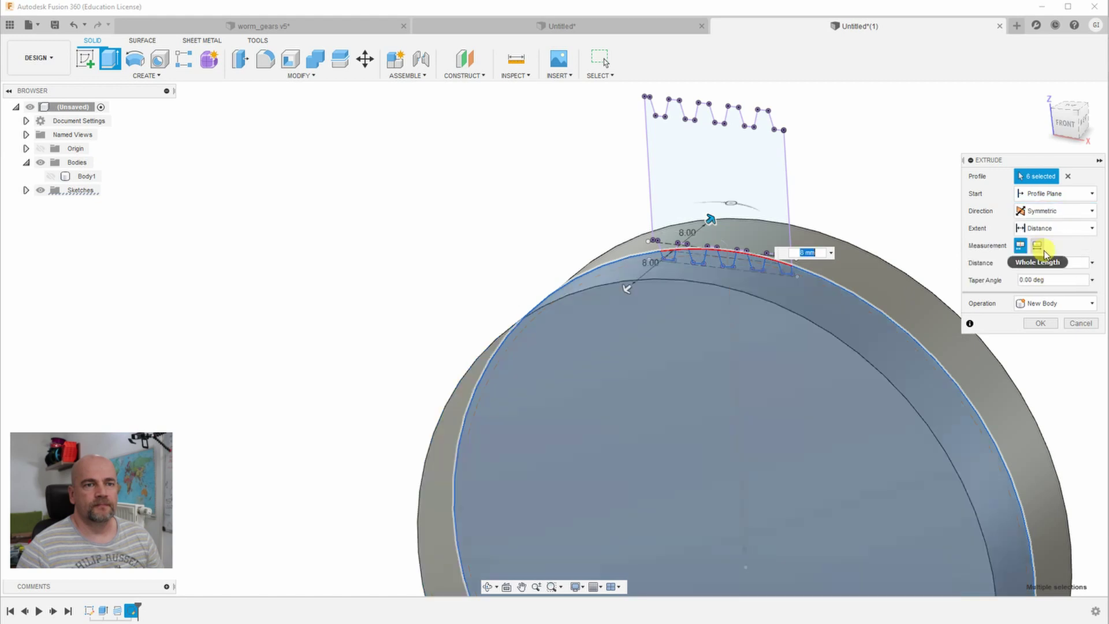
pyautogui.click(1040, 323)
pyautogui.scroll(-3, 1086, 375)
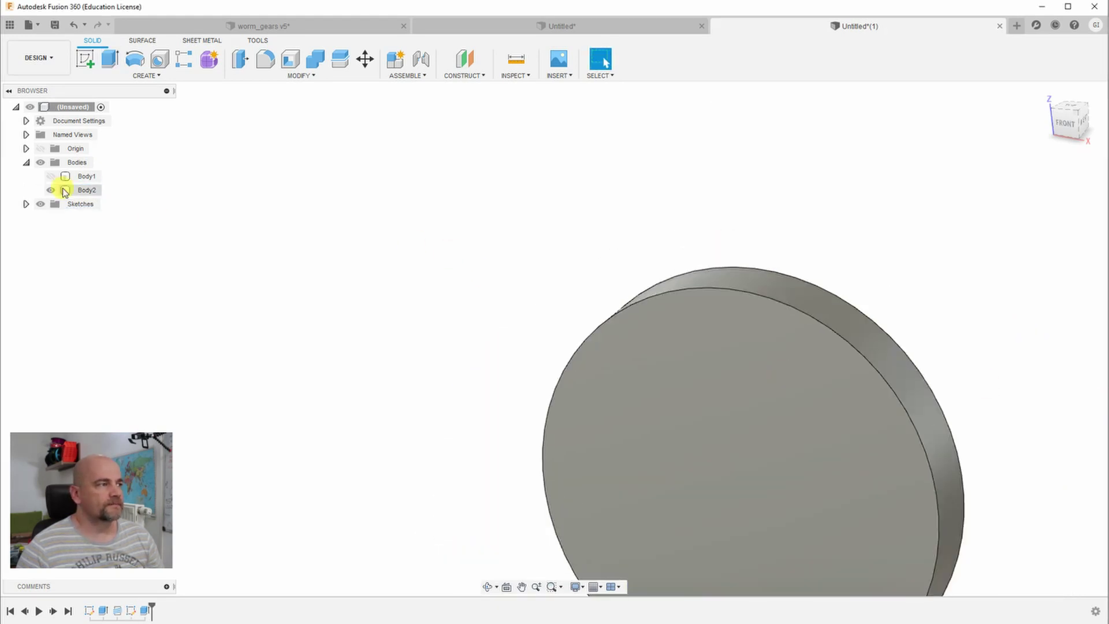
# Step: Show the worm Body1 again on top of the disc, leaving nothing selected
pyautogui.click(50, 176)
pyautogui.click(755, 346)
pyautogui.scroll(5, 693, 323)
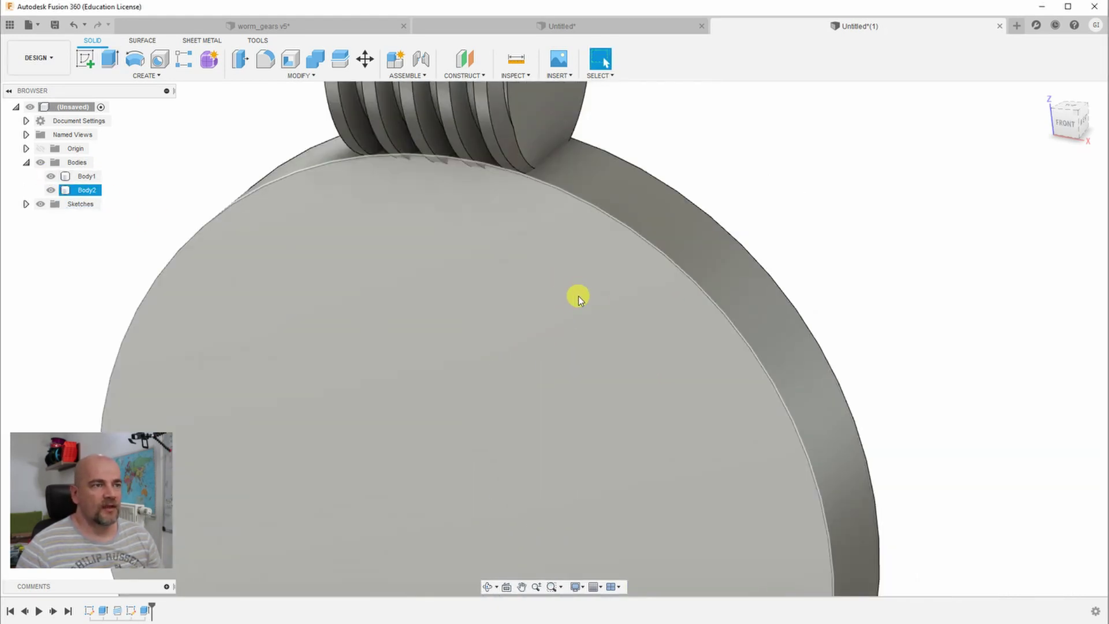
pyautogui.scroll(-5, 578, 298)
pyautogui.click(751, 365)
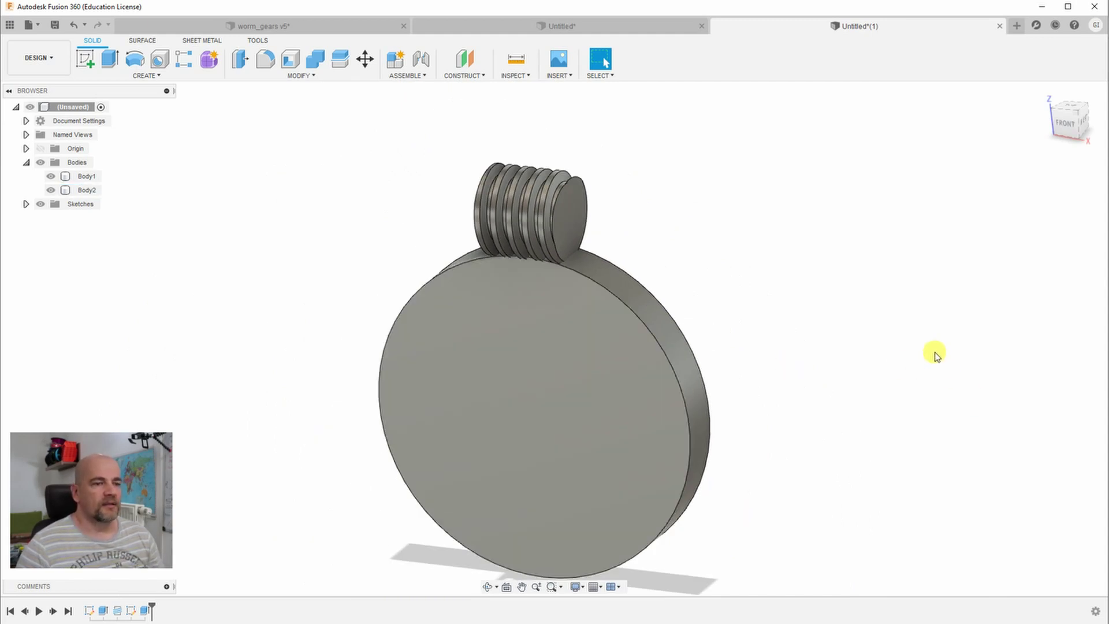
pyautogui.scroll(3, 404, 229)
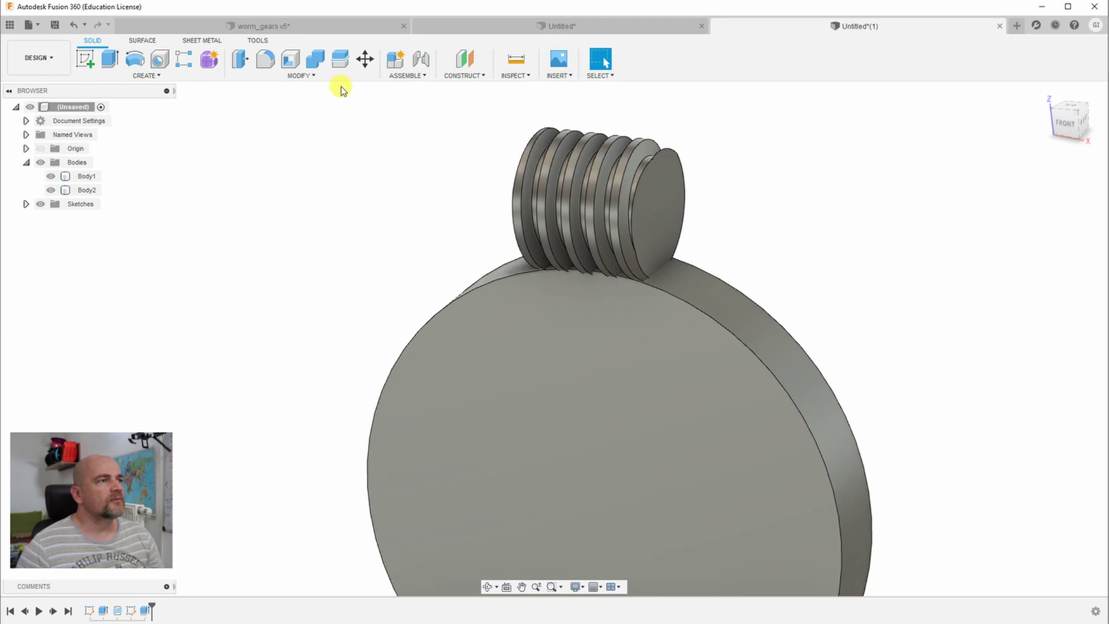
# Step: Combine-cut Body2 using Body1 as the tool, keeping the worm body
pyautogui.click(314, 60)
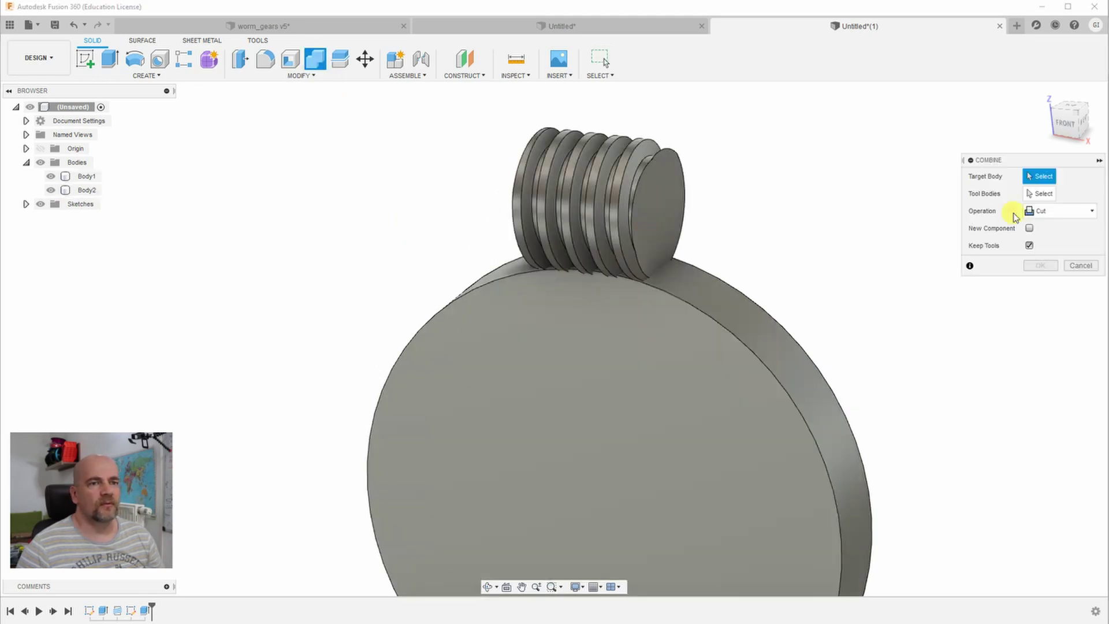
pyautogui.click(669, 379)
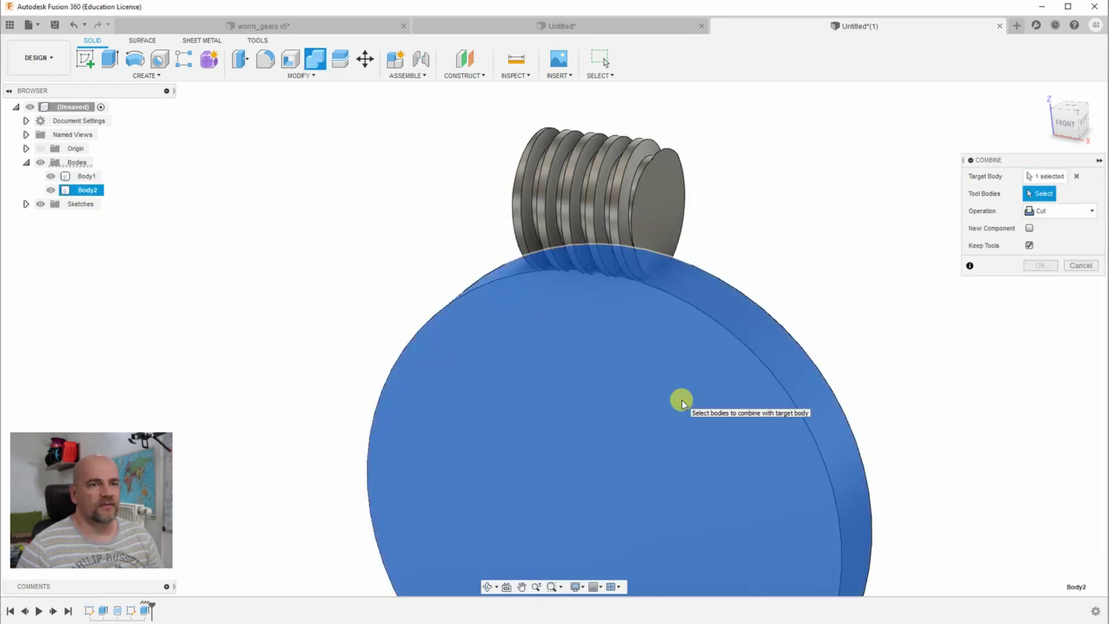
pyautogui.click(627, 192)
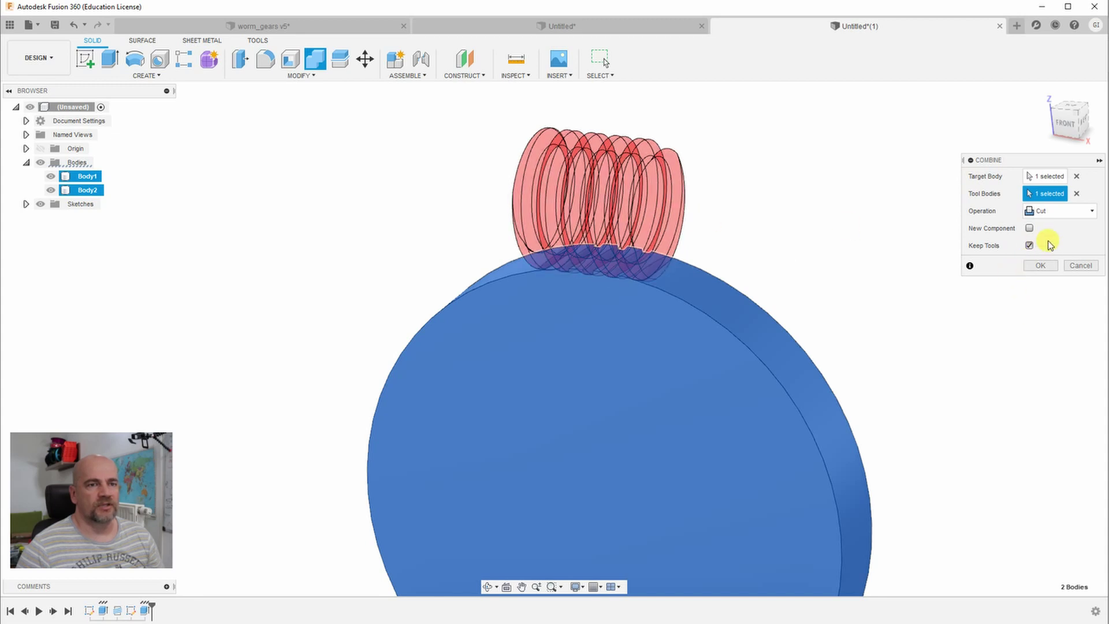
pyautogui.click(1043, 270)
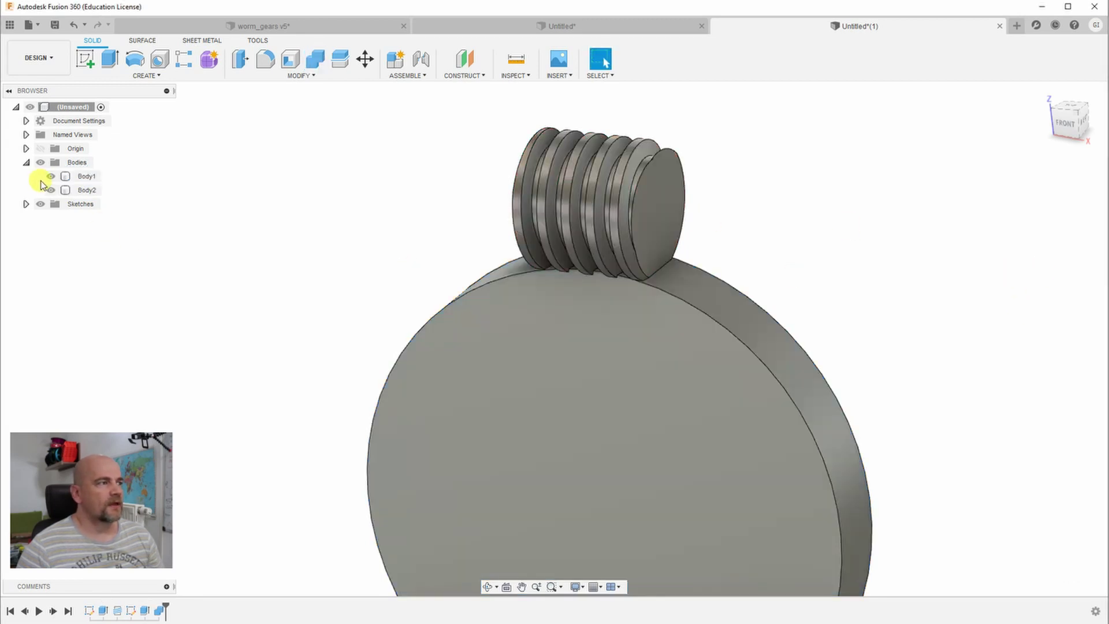
# Step: Hide the worm body and bring the disc's grooved rim into view
pyautogui.click(91, 178)
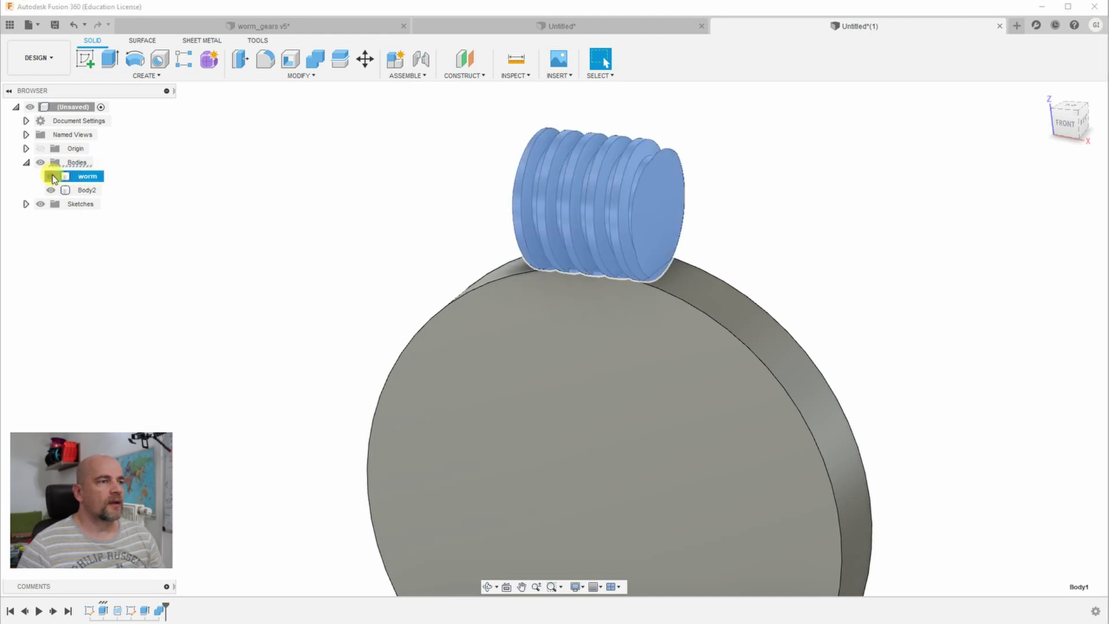
pyautogui.click(51, 177)
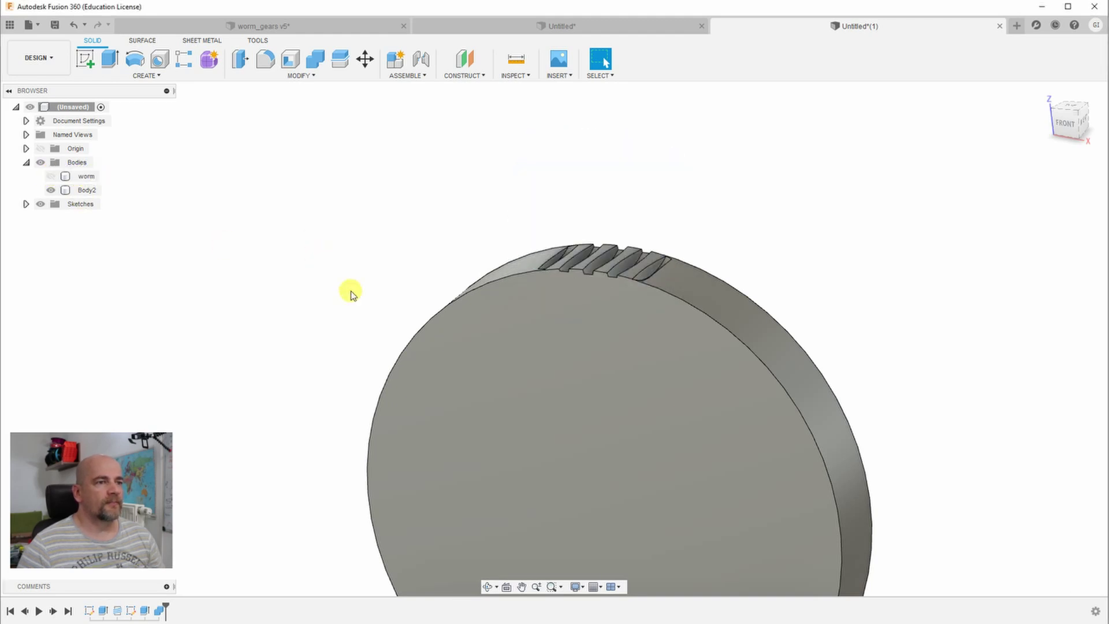
pyautogui.keyDown('shift'); pyautogui.moveTo(278, 245); pyautogui.dragTo(478, 334, button='middle'); pyautogui.keyUp('shift')
pyautogui.click(578, 317)
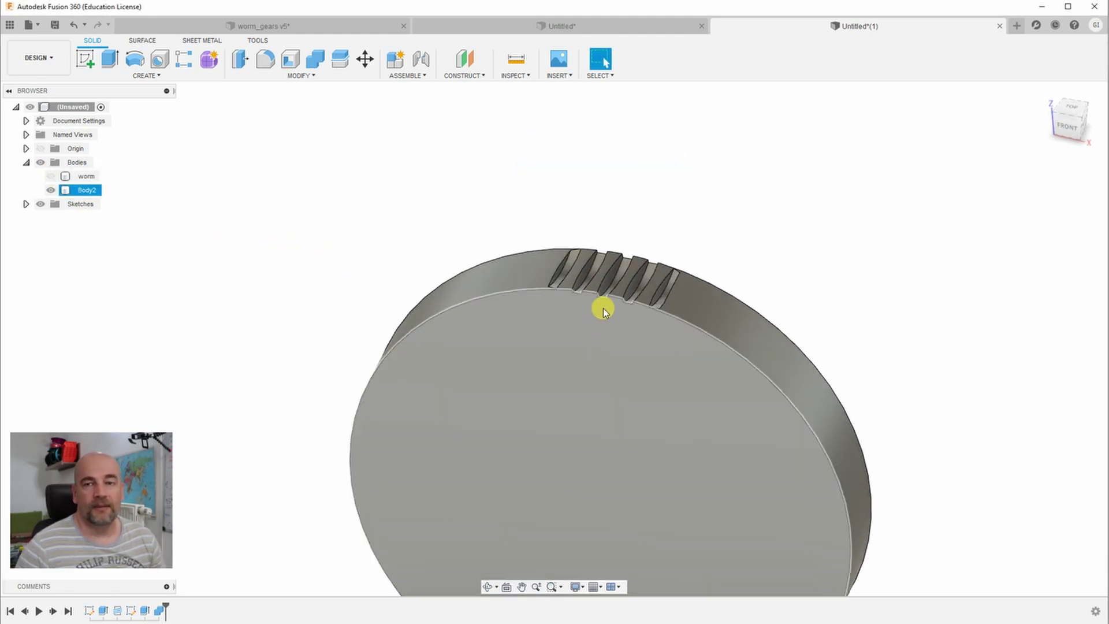
pyautogui.scroll(5, 610, 276)
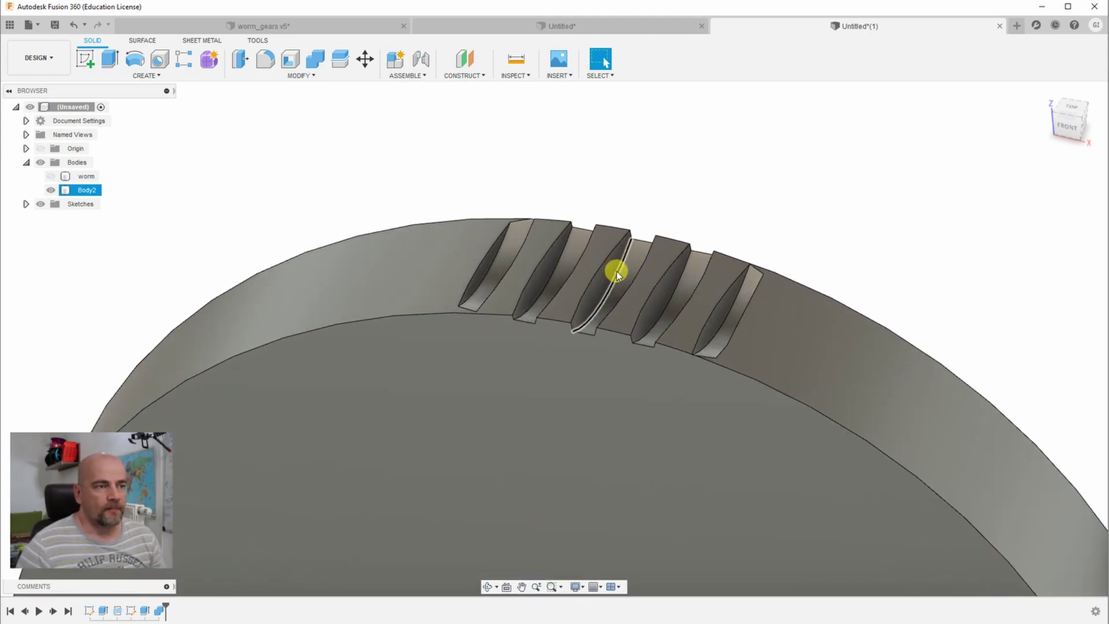
pyautogui.keyDown('shift'); pyautogui.moveTo(624, 277); pyautogui.dragTo(640, 297, button='middle'); pyautogui.keyUp('shift')
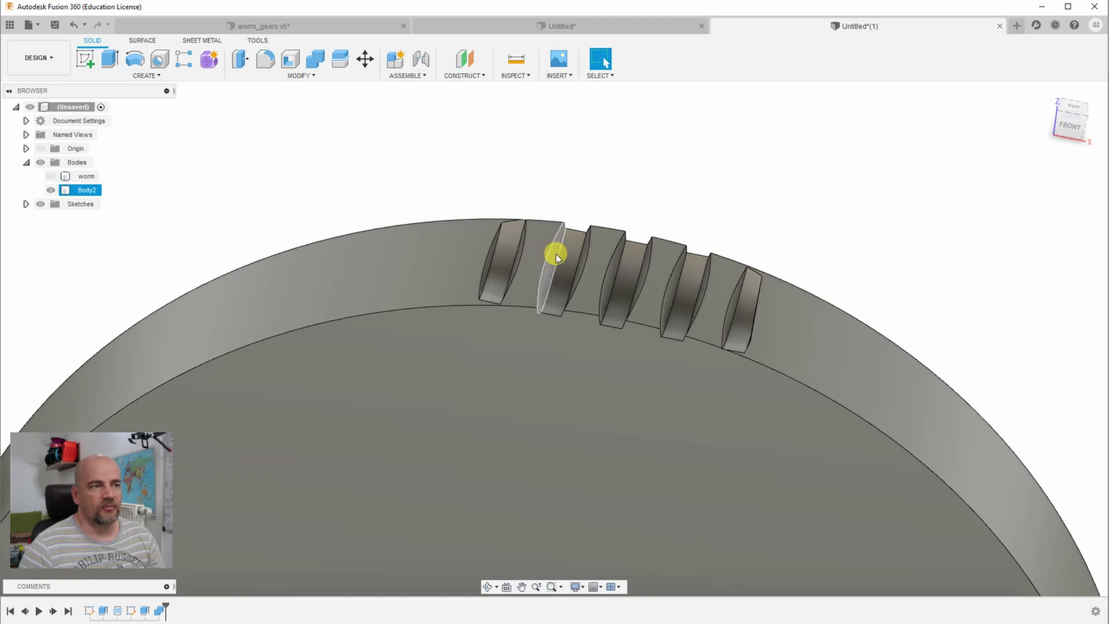
pyautogui.scroll(2, 507, 261)
pyautogui.keyDown('shift'); pyautogui.moveTo(489, 269); pyautogui.dragTo(528, 237, button='middle'); pyautogui.keyUp('shift')
# Step: Delete the two unwanted groove faces, including the inner one, to fill that groove
pyautogui.keyDown('shift'); pyautogui.click(532, 269); pyautogui.keyUp('shift')
pyautogui.keyDown('shift'); pyautogui.moveTo(508, 238); pyautogui.dragTo(466, 263, button='middle'); pyautogui.keyUp('shift')
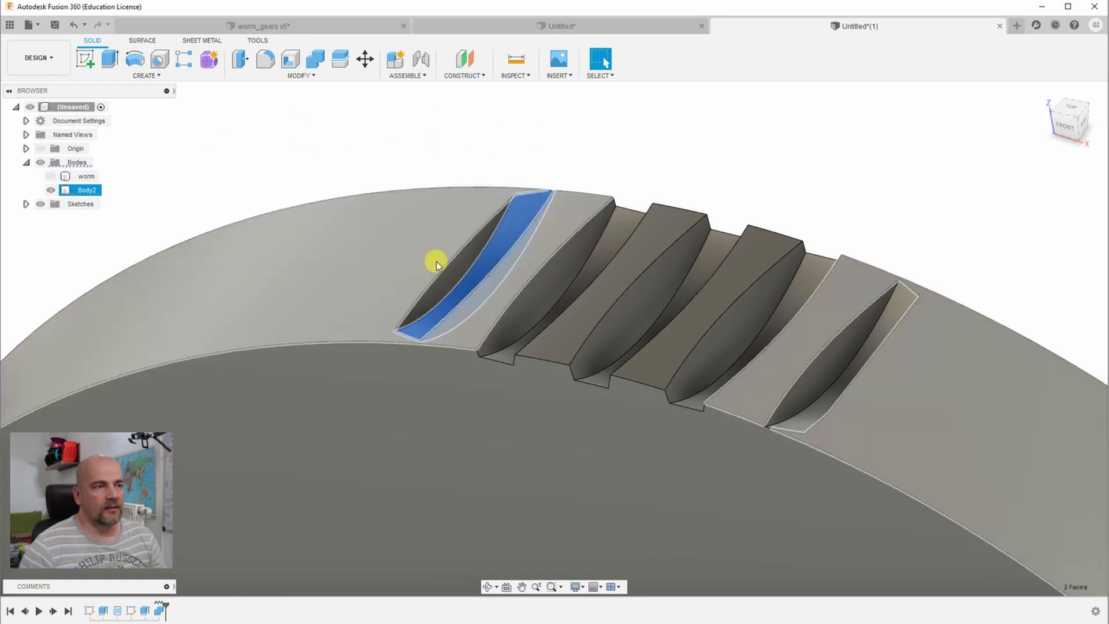
pyautogui.keyDown('shift'); pyautogui.click(453, 287); pyautogui.keyUp('shift')
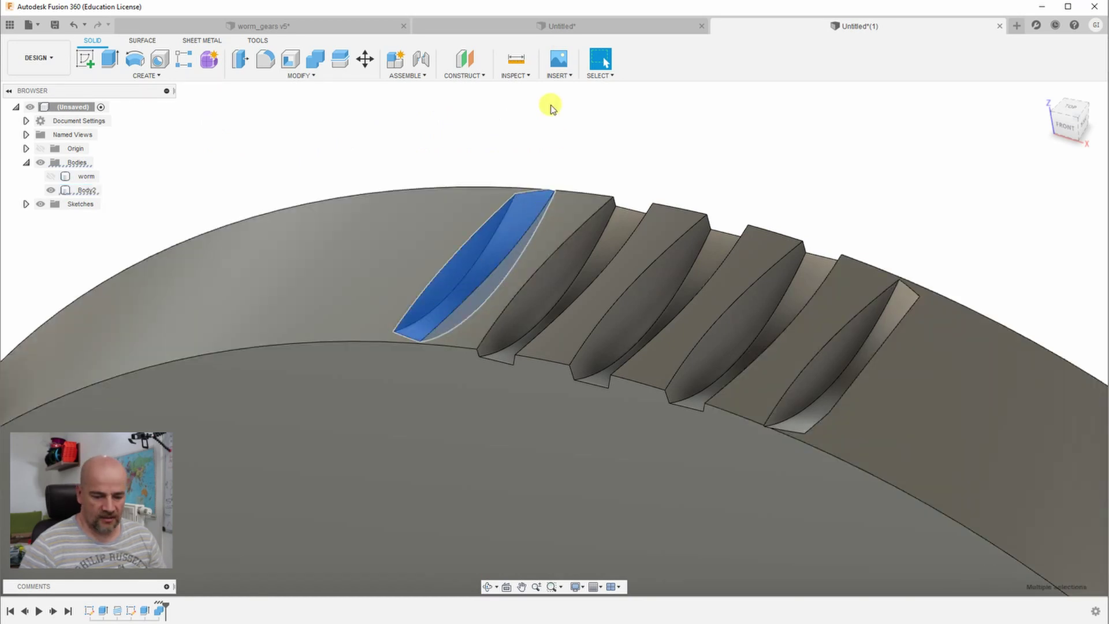
pyautogui.press('Delete')
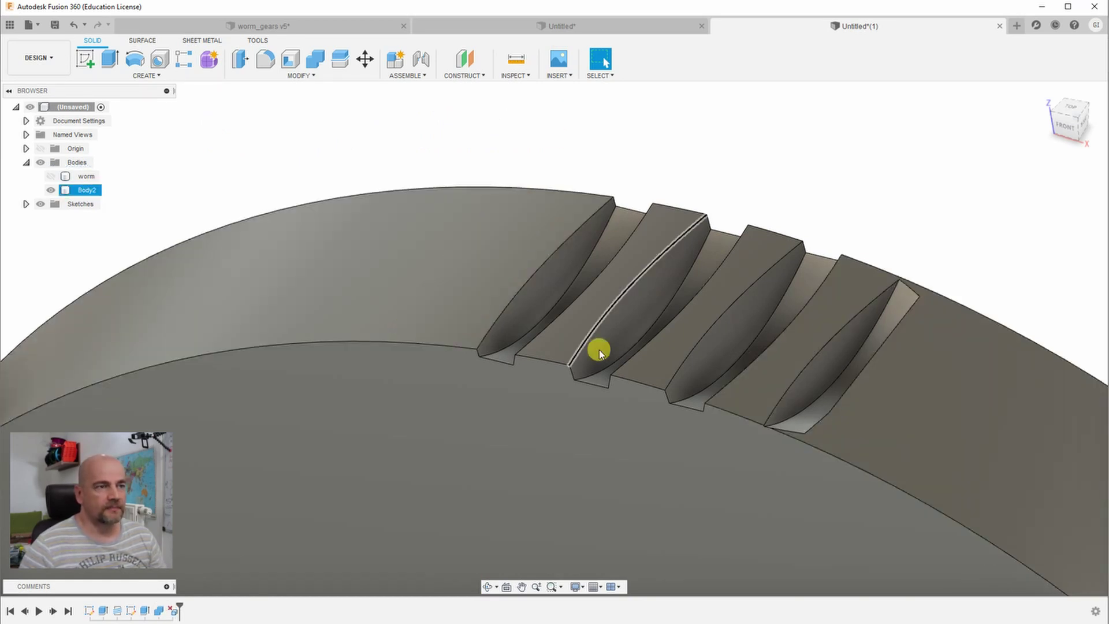
# Step: Delete the narrow stray groove face beside the worm grooves
pyautogui.keyDown('shift'); pyautogui.moveTo(709, 441); pyautogui.dragTo(859, 218, button='middle'); pyautogui.keyUp('shift')
pyautogui.click(773, 439)
pyautogui.press('Delete')
pyautogui.scroll(-3, 565, 414)
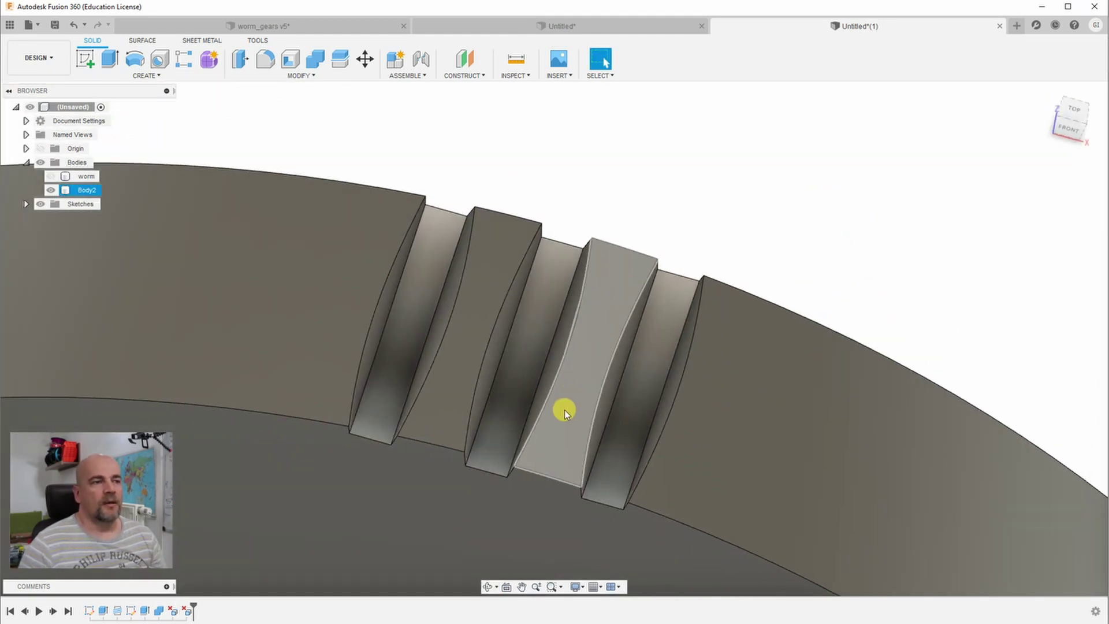
pyautogui.keyDown('shift'); pyautogui.moveTo(564, 413); pyautogui.dragTo(546, 416, button='middle'); pyautogui.keyUp('shift')
pyautogui.press('Escape')
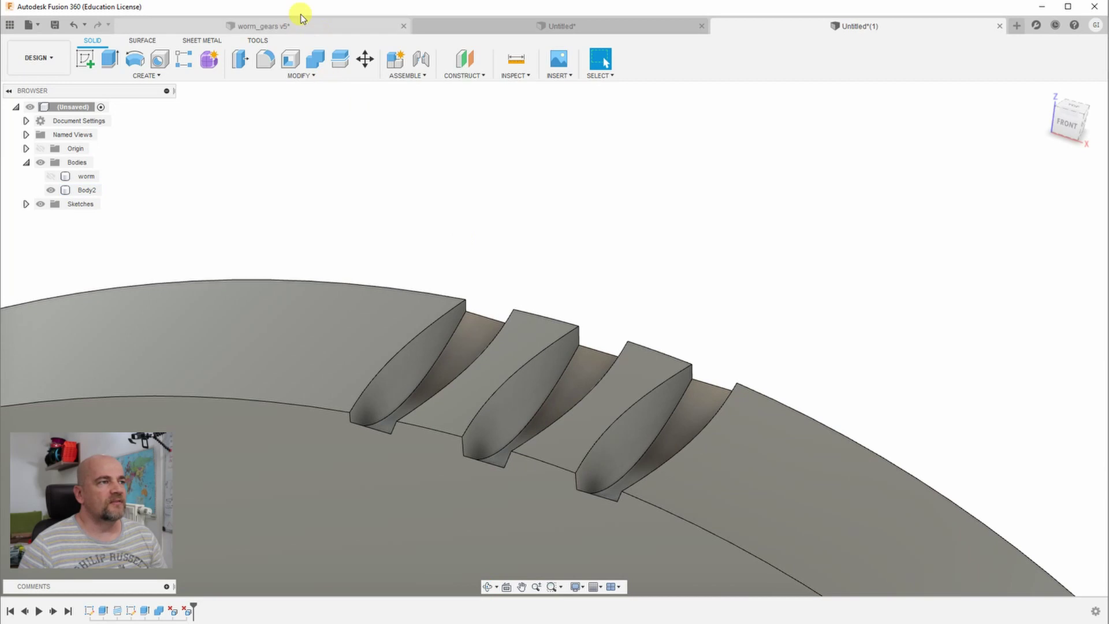
# Step: Press Pull the first extra groove face outward until the groove is filled
pyautogui.click(300, 76)
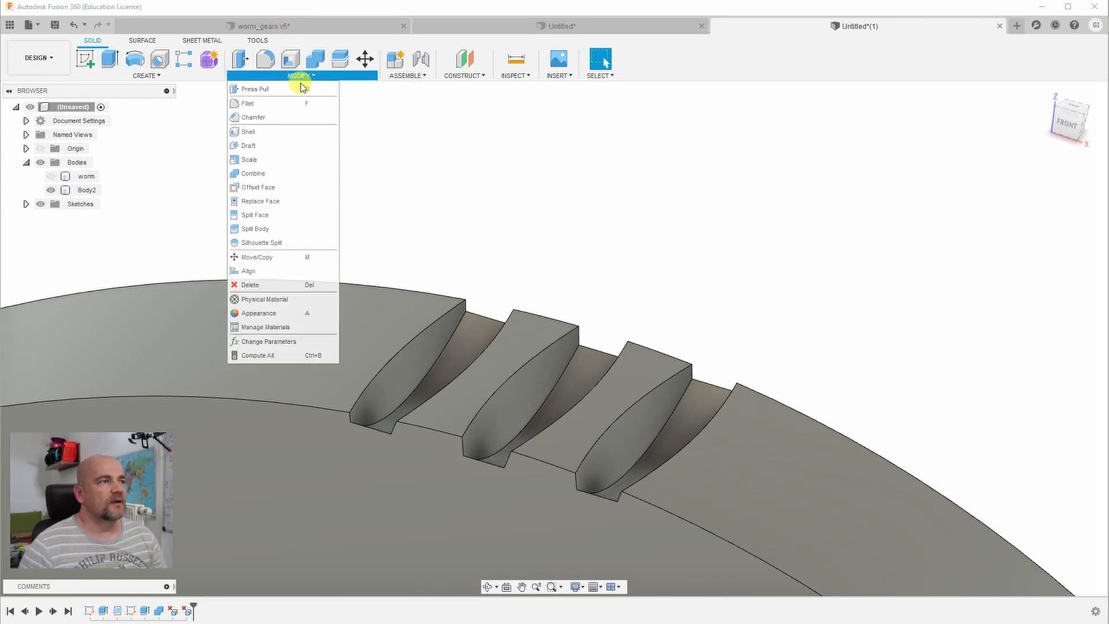
pyautogui.click(270, 89)
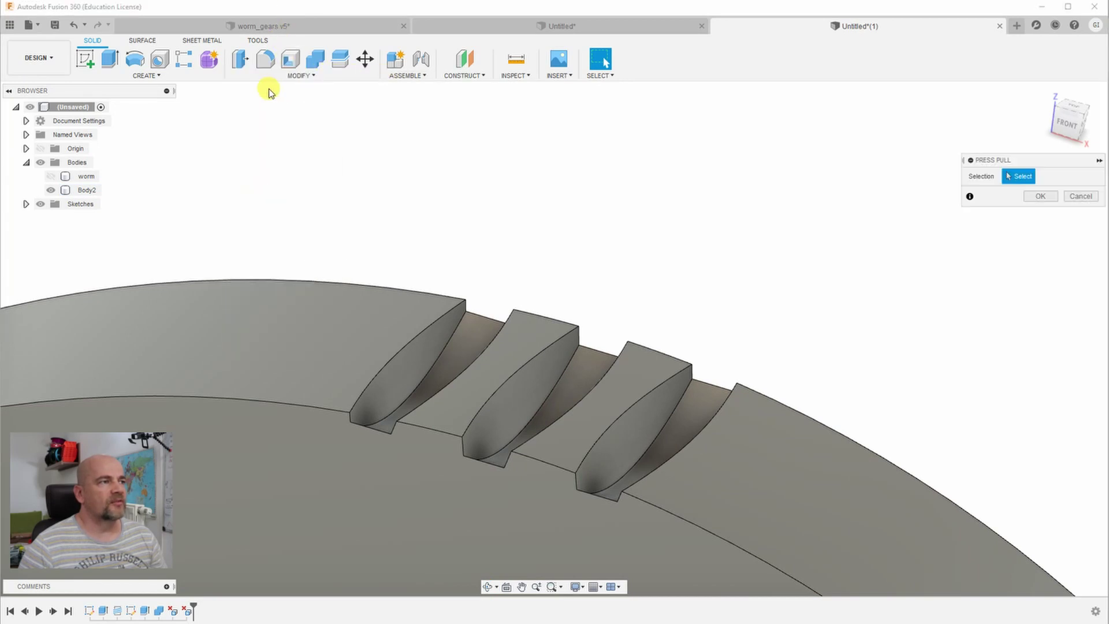
pyautogui.click(397, 371)
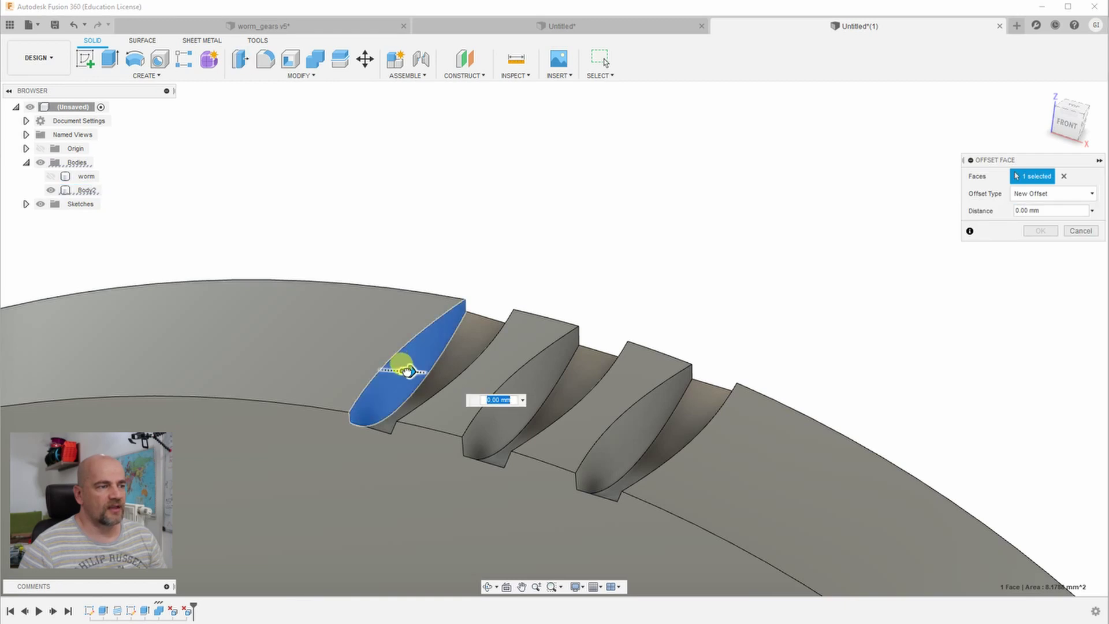
pyautogui.moveTo(407, 372); pyautogui.dragTo(486, 374)
pyautogui.click(1036, 232)
pyautogui.moveTo(761, 281)
pyautogui.keyDown('shift'); pyautogui.mouseDown(button='middle')
pyautogui.moveTo(782, 280)
pyautogui.moveTo(757, 280)
pyautogui.mouseUp(button='middle'); pyautogui.keyUp('shift')
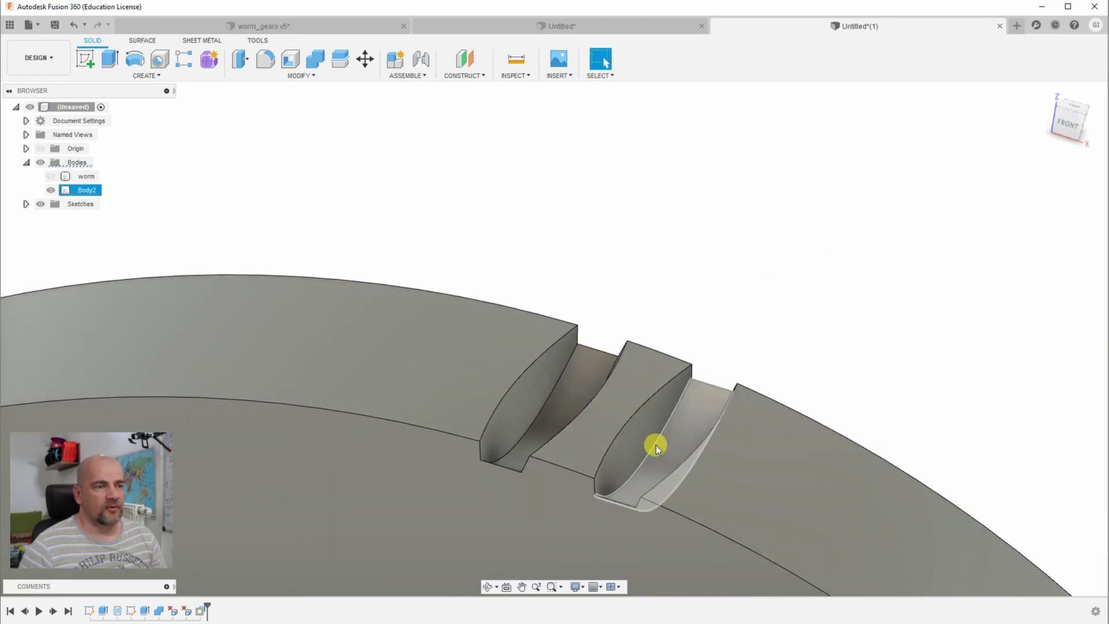
# Step: Repeat Offset Face on the second extra groove, leaving a single tooth slot
pyautogui.rightClick(553, 215)
pyautogui.click(573, 216)
pyautogui.click(639, 438)
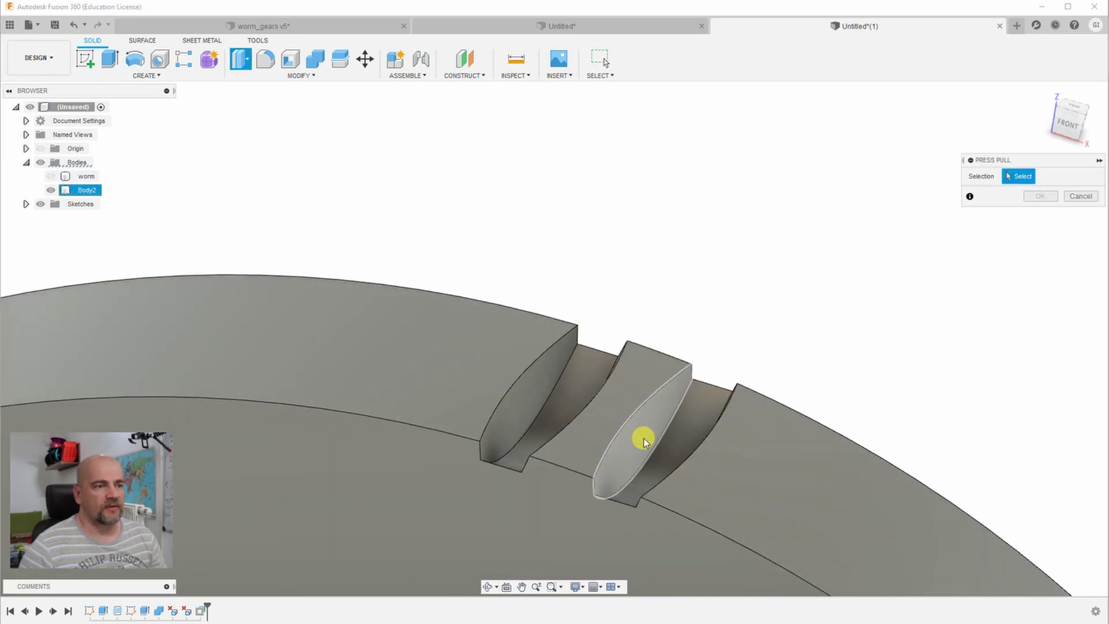
pyautogui.moveTo(661, 437); pyautogui.dragTo(732, 445)
pyautogui.click(1038, 231)
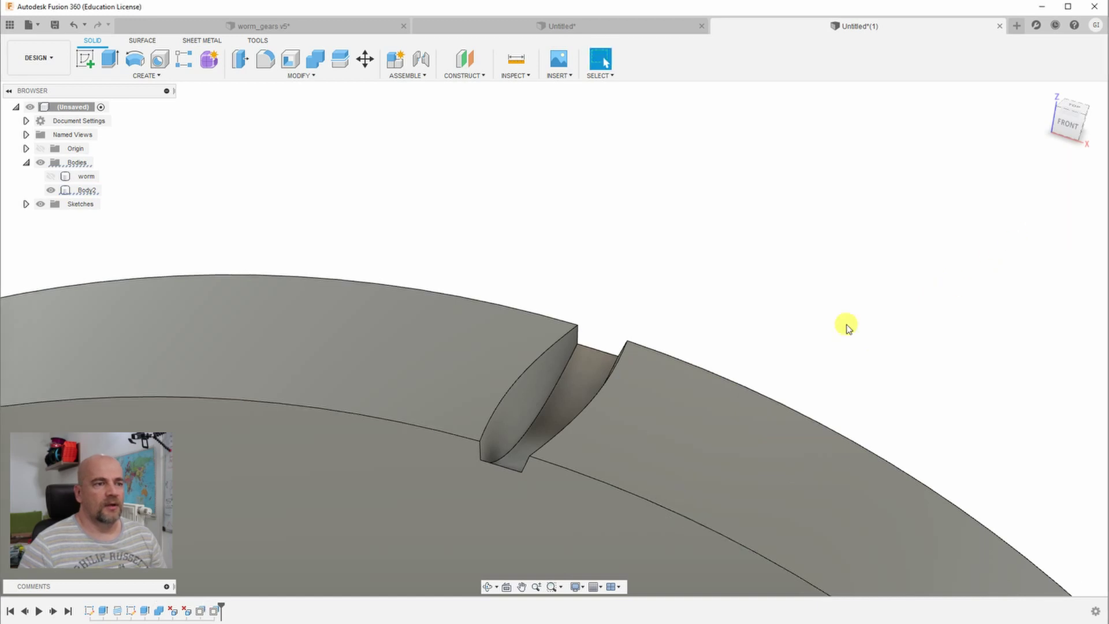
pyautogui.moveTo(762, 310)
pyautogui.keyDown('shift'); pyautogui.mouseDown(button='middle')
pyautogui.moveTo(772, 305)
pyautogui.moveTo(757, 307)
pyautogui.mouseUp(button='middle'); pyautogui.keyUp('shift')
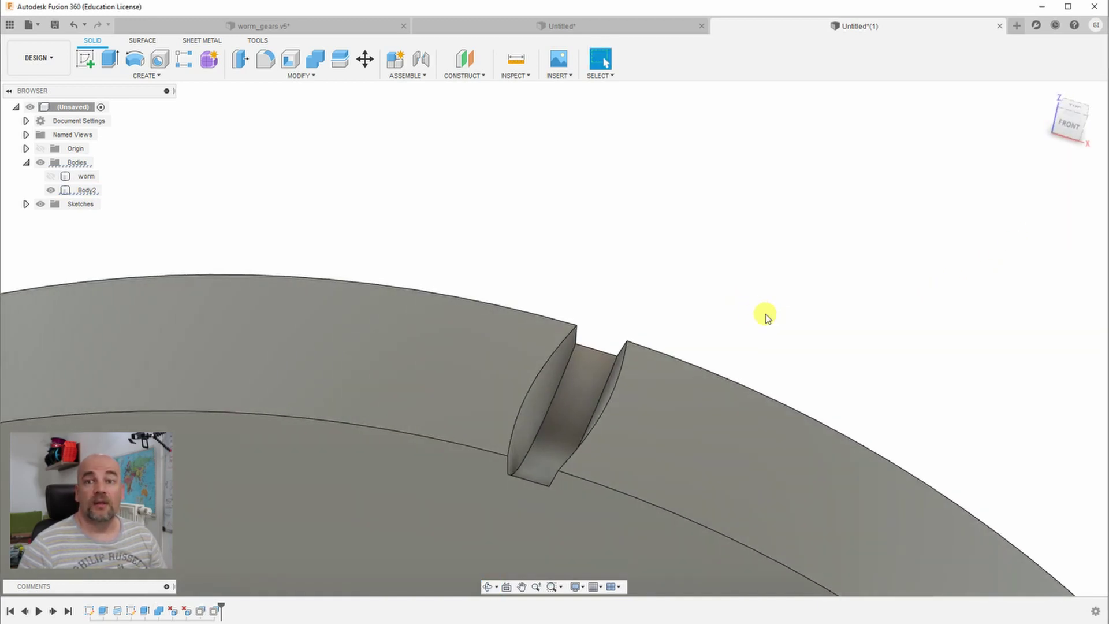
pyautogui.scroll(-3, 629, 363)
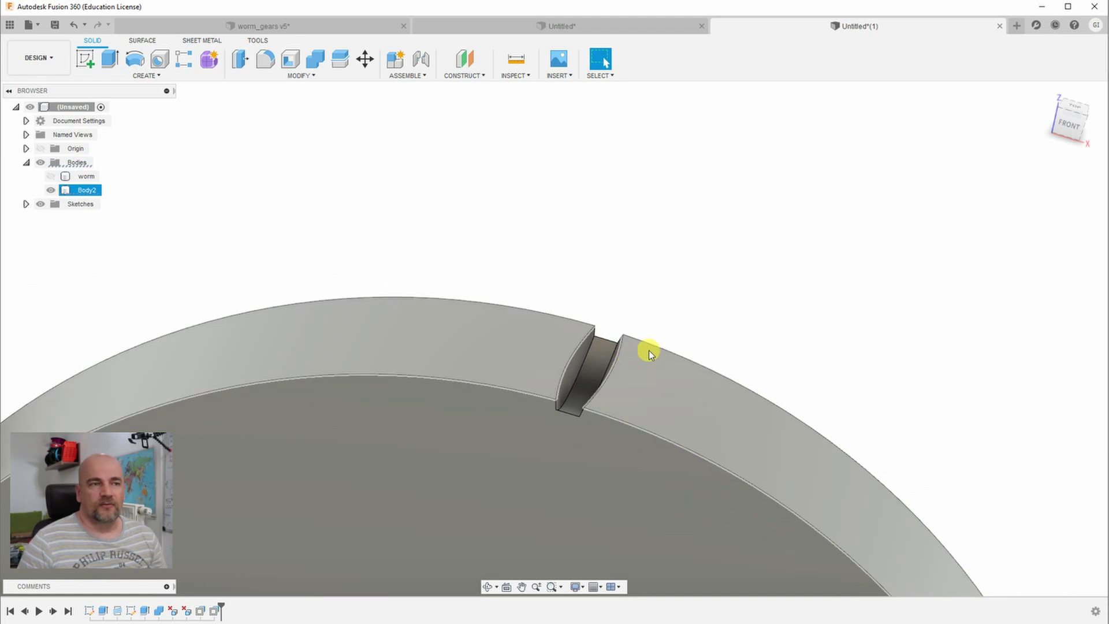
pyautogui.scroll(1, 653, 359)
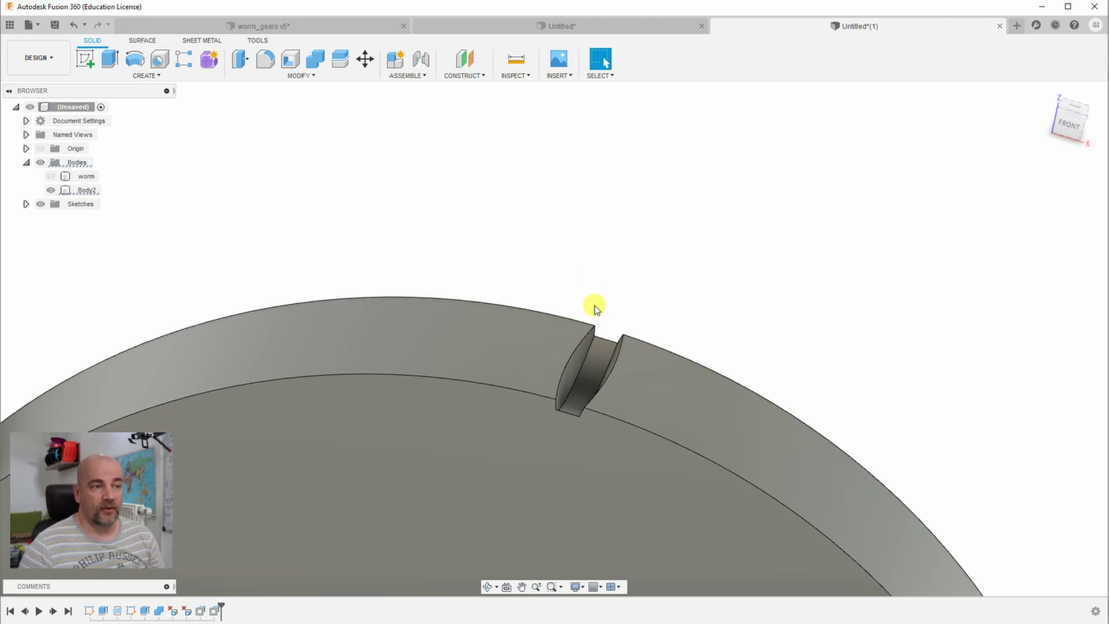
# Step: Offset the slot's first faces, including the curved lens-shaped face, by -0.1 mm
pyautogui.keyDown('shift'); pyautogui.moveTo(596, 364); pyautogui.dragTo(704, 291, button='middle'); pyautogui.keyUp('shift')
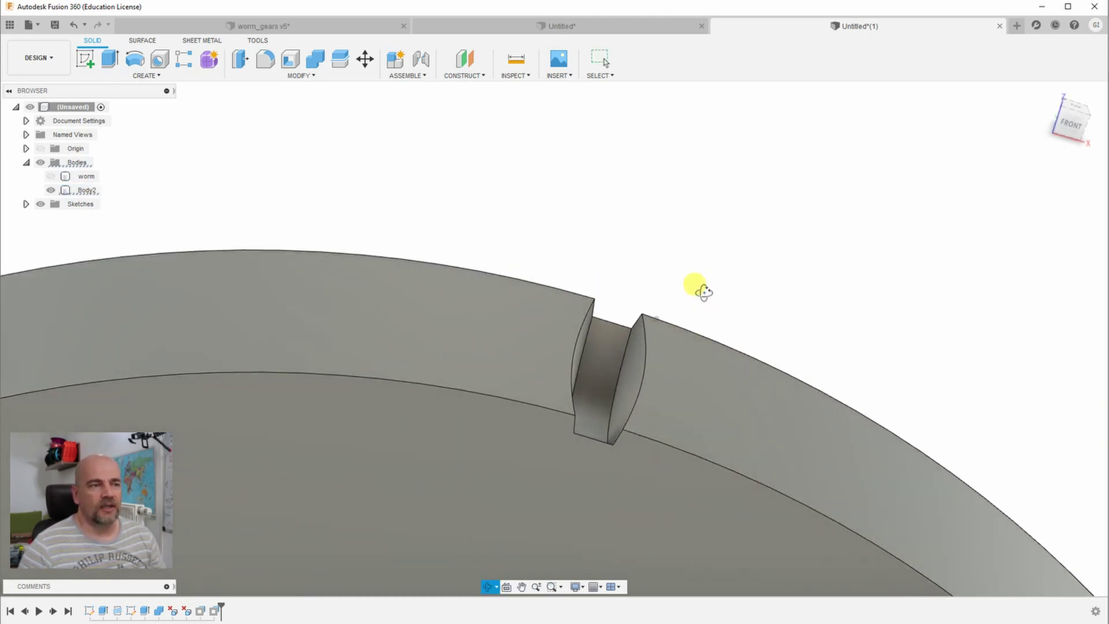
pyautogui.click(272, 76)
pyautogui.click(254, 90)
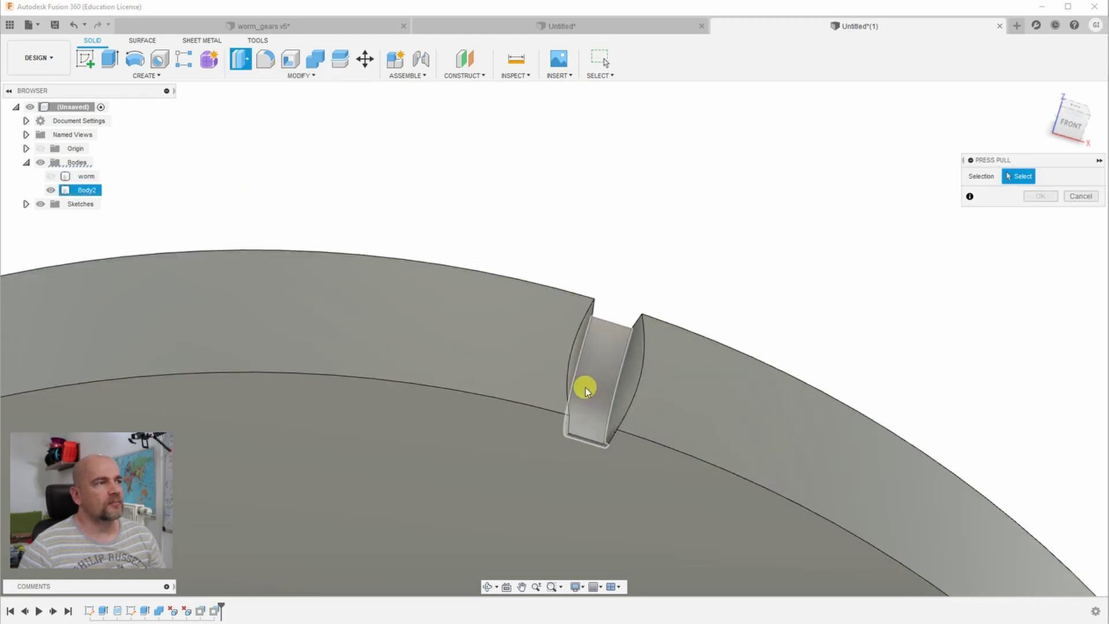
pyautogui.keyDown('shift'); pyautogui.moveTo(596, 364); pyautogui.dragTo(631, 371, button='middle'); pyautogui.keyUp('shift')
pyautogui.click(563, 352)
pyautogui.click(636, 377)
pyautogui.click(636, 377)
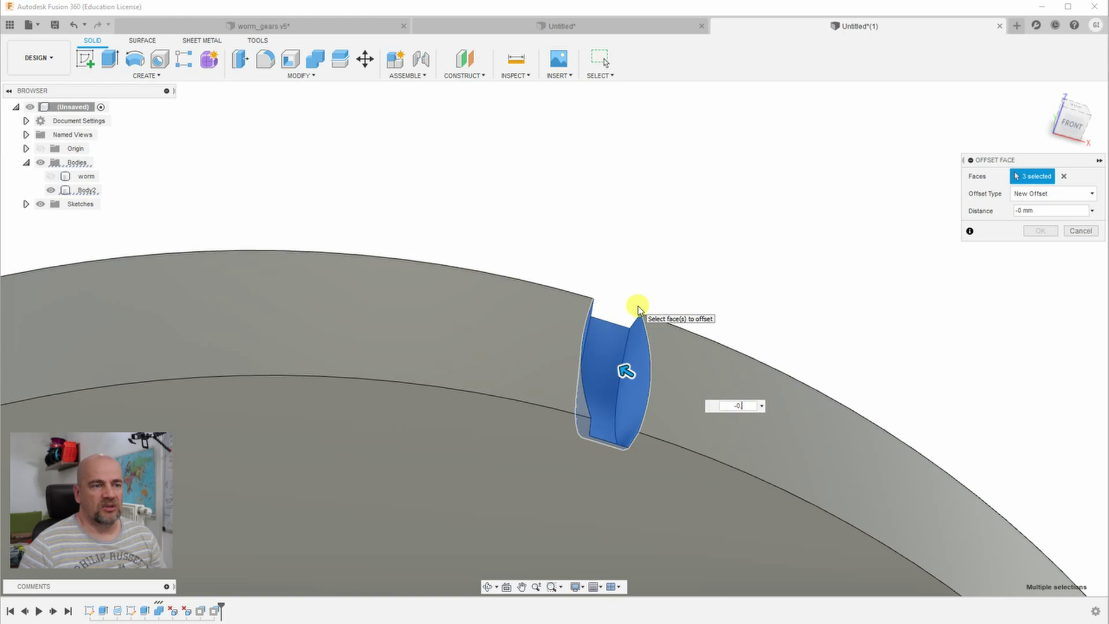
pyautogui.write('-0.1')
pyautogui.press('Return')
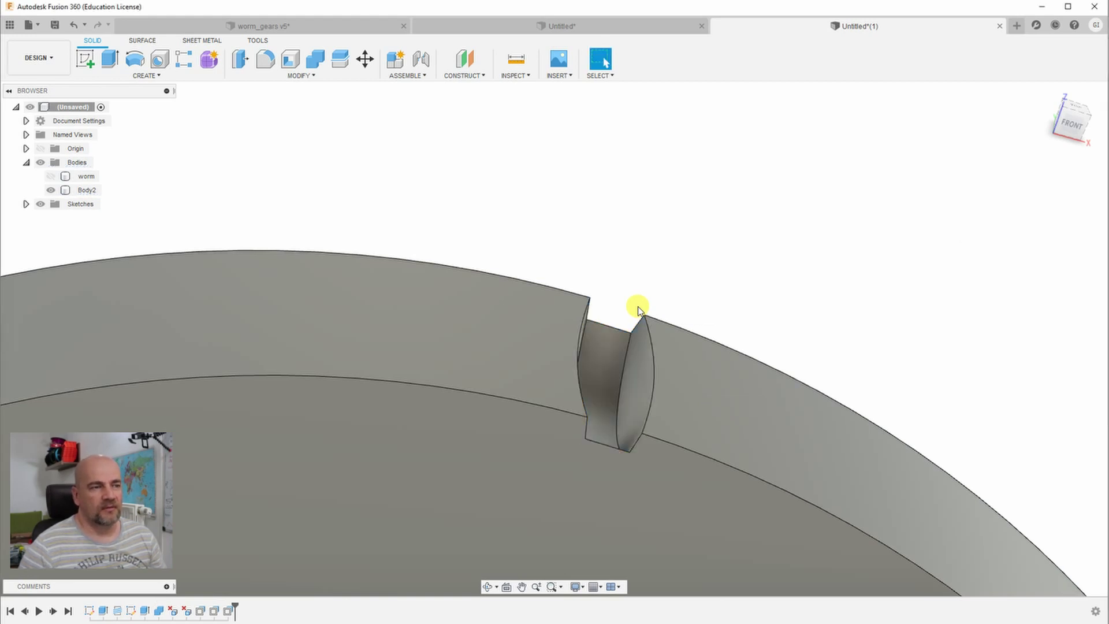
# Step: Offset the slot's remaining side face by -0.1 mm
pyautogui.click(648, 325)
pyautogui.click(626, 282)
pyautogui.rightClick(630, 285)
pyautogui.press('Escape')
pyautogui.press('q')
pyautogui.click(599, 370)
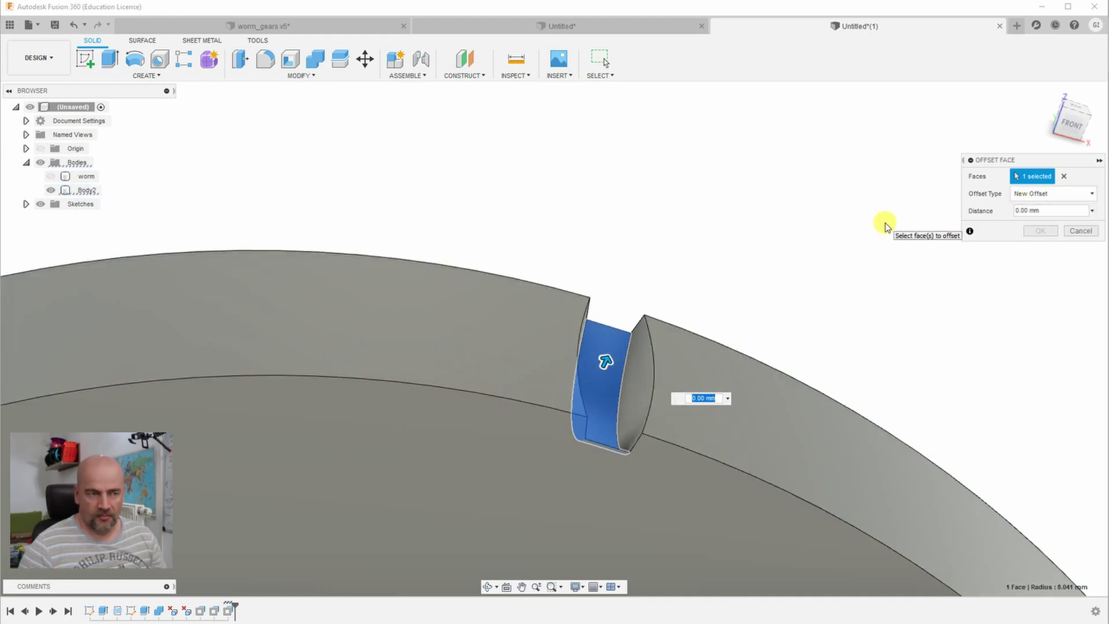
pyautogui.press('Return')
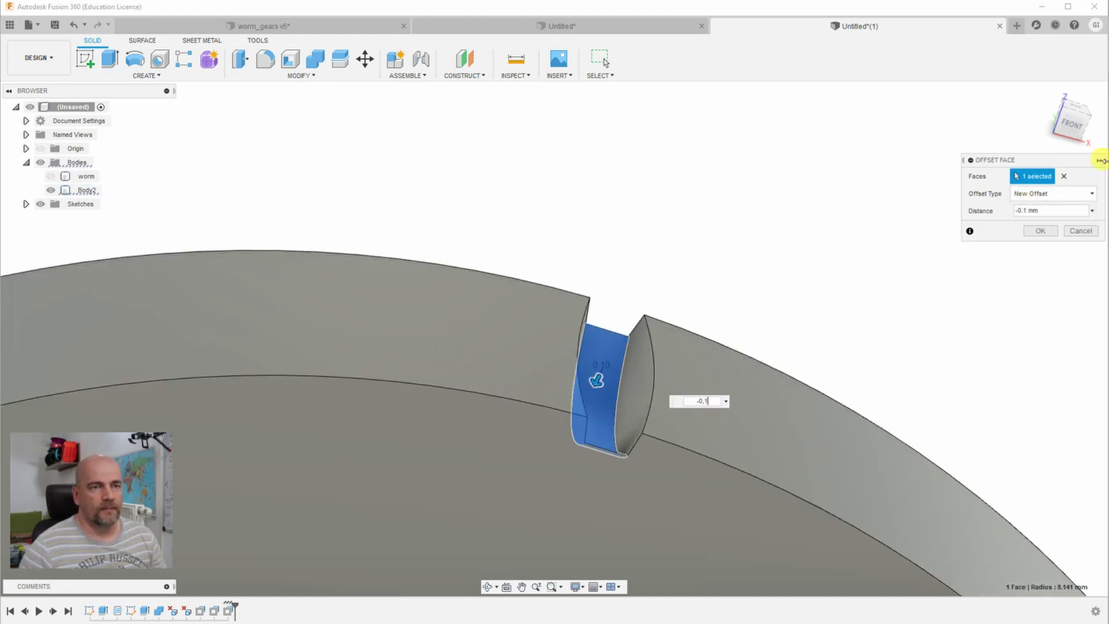
pyautogui.click(1041, 230)
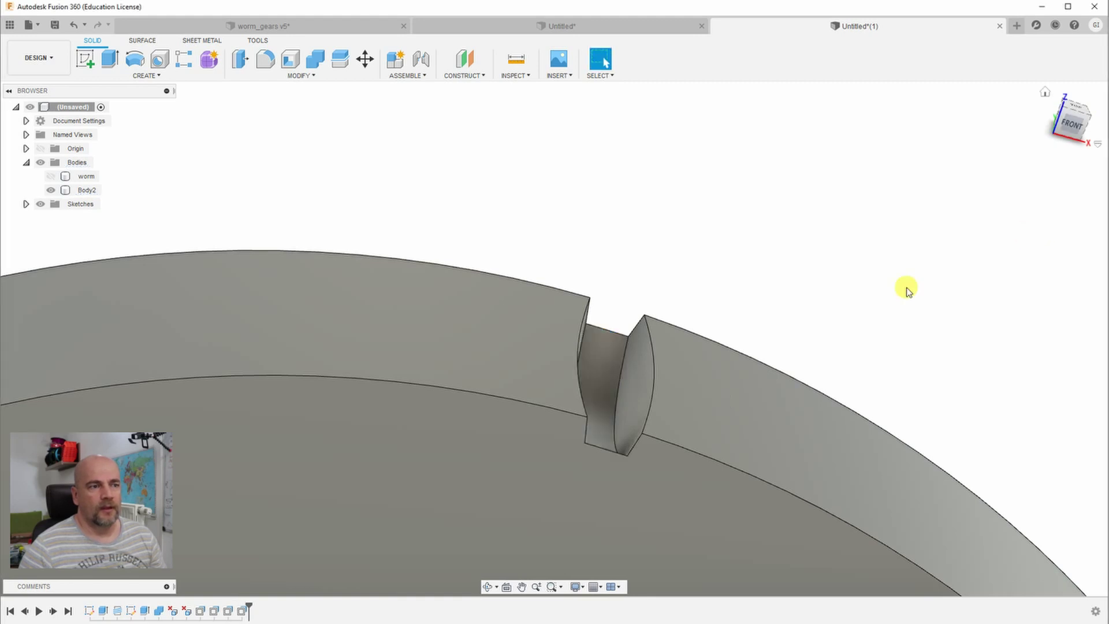
pyautogui.keyDown('shift'); pyautogui.moveTo(806, 312); pyautogui.dragTo(376, 204, button='middle'); pyautogui.keyUp('shift')
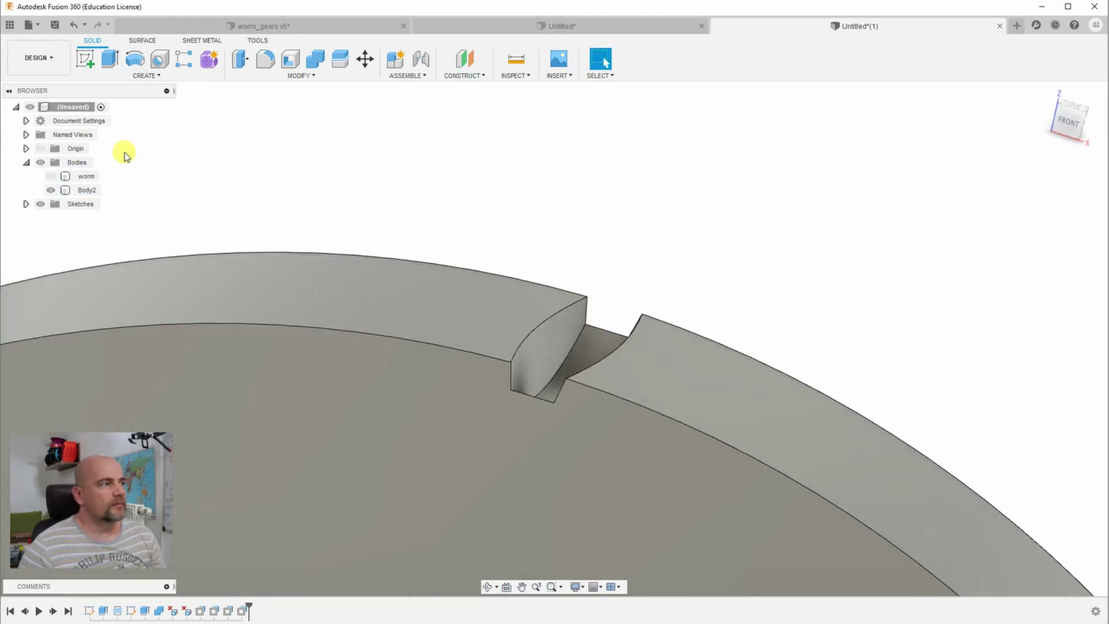
# Step: Make the worm body visible again
pyautogui.click(50, 176)
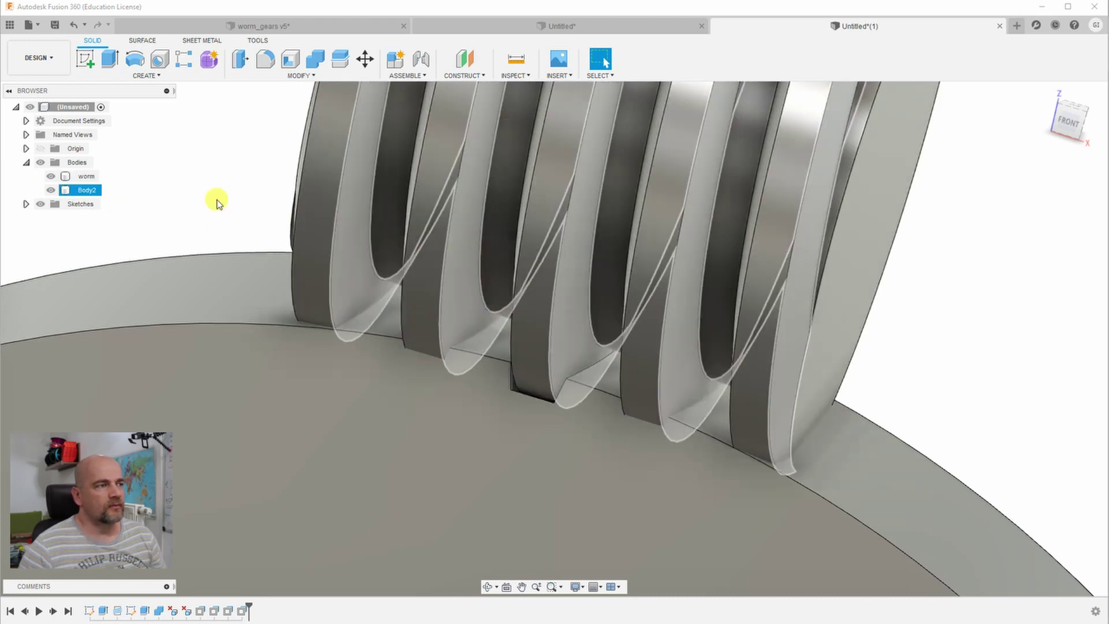
pyautogui.click(81, 176)
pyautogui.scroll(-8, 248, 260)
# Step: Add a Section Analysis on a plane through the worm to check its fit
pyautogui.click(459, 76)
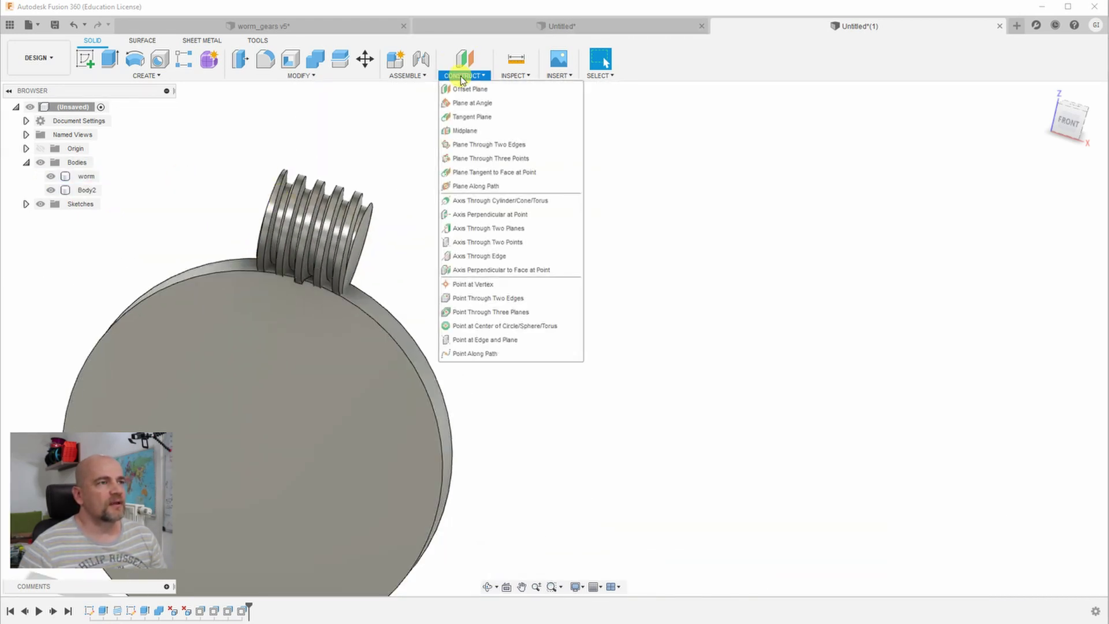
pyautogui.click(515, 76)
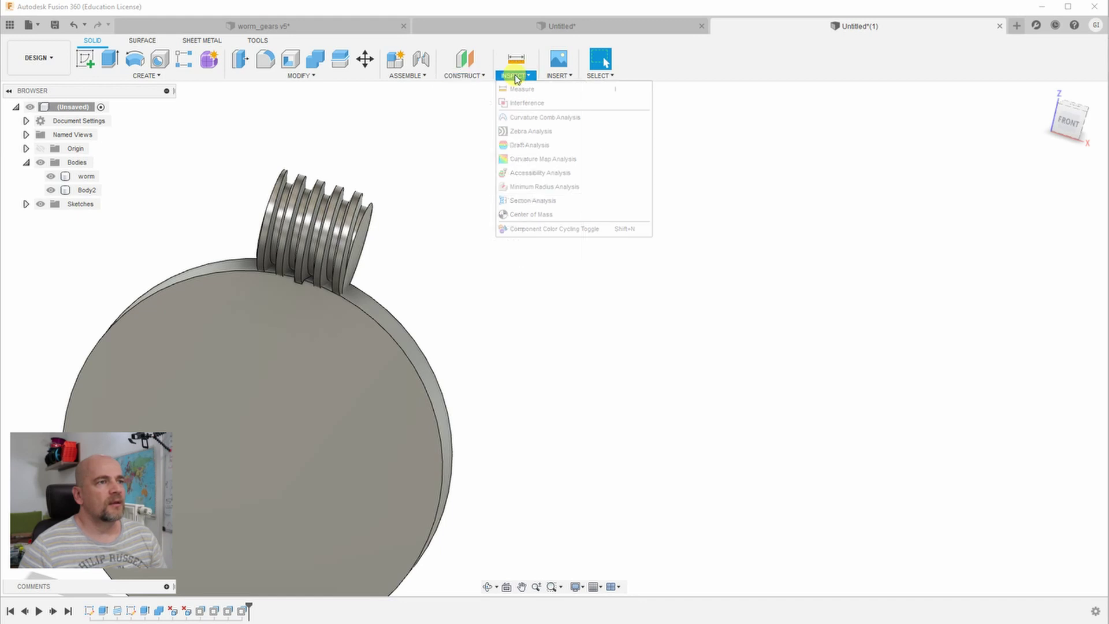
pyautogui.click(526, 201)
pyautogui.click(375, 202)
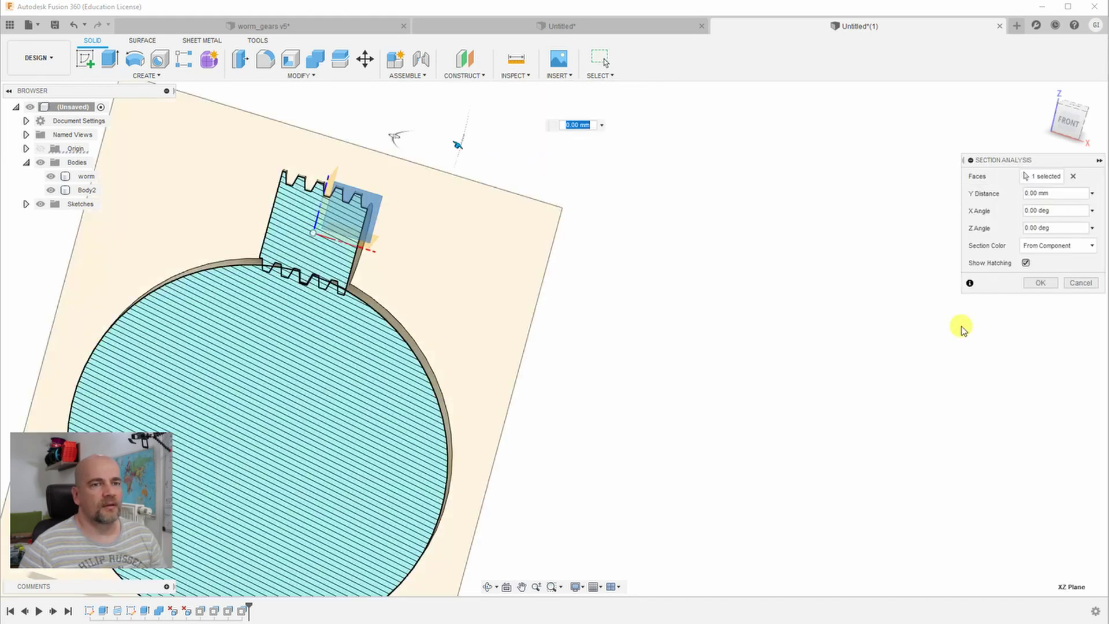
pyautogui.click(1034, 280)
pyautogui.scroll(10, 403, 279)
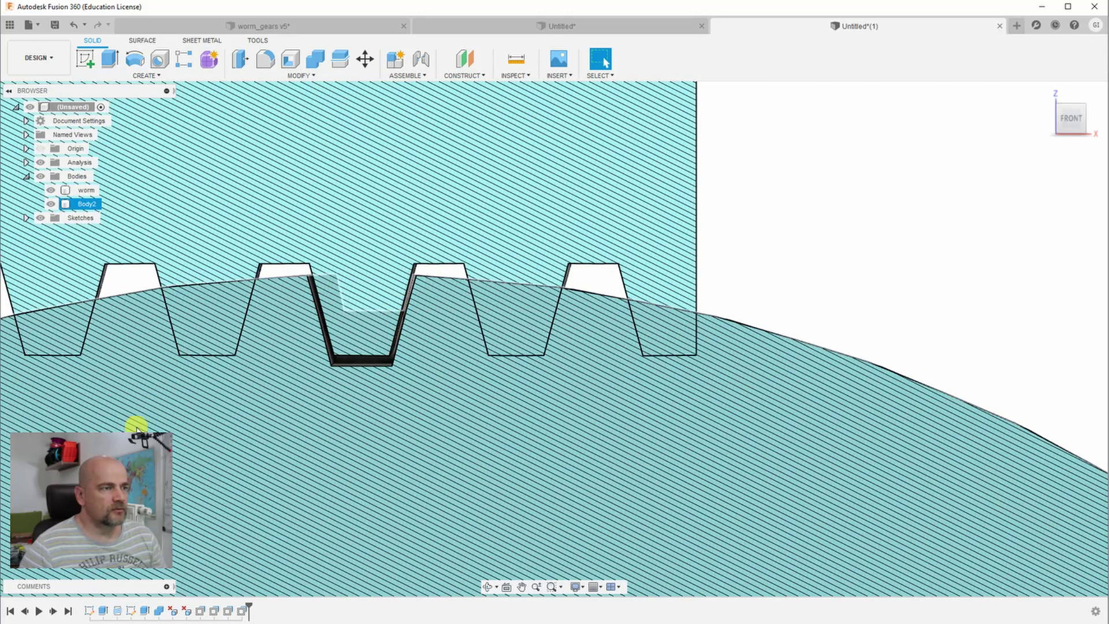
pyautogui.click(981, 309)
# Step: Turn off the section view, hide the worm and bring the notch into view
pyautogui.keyDown('shift'); pyautogui.moveTo(957, 280); pyautogui.dragTo(705, 365, button='middle'); pyautogui.keyUp('shift')
pyautogui.click(705, 365)
pyautogui.scroll(-10, 704, 365)
pyautogui.click(40, 162)
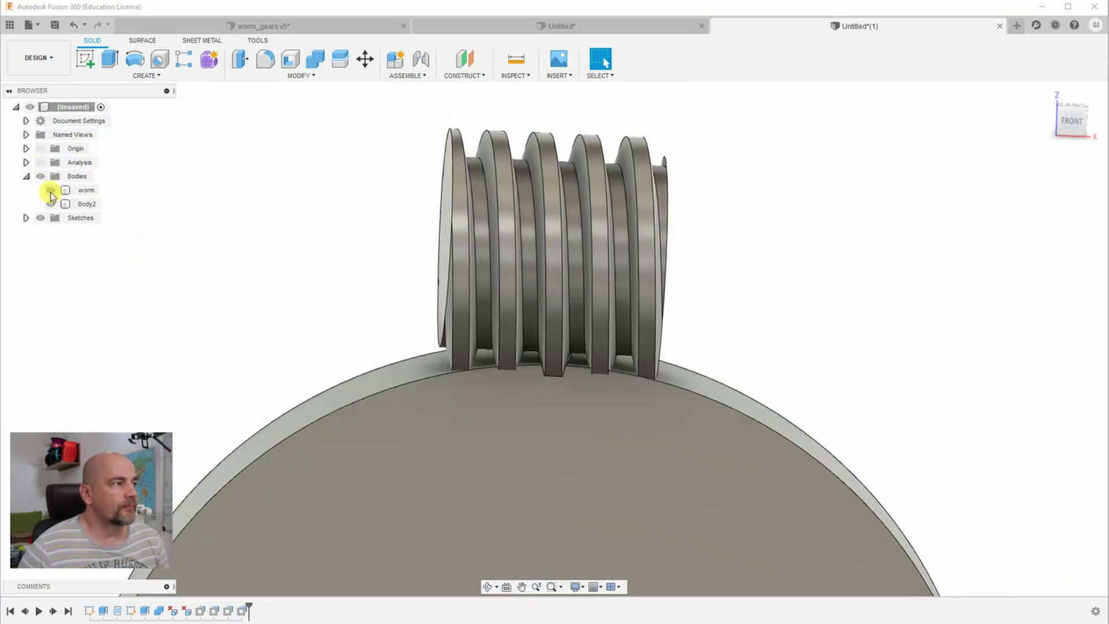
pyautogui.click(51, 190)
pyautogui.scroll(3, 347, 300)
pyautogui.keyDown('shift'); pyautogui.moveTo(321, 374); pyautogui.dragTo(257, 265, button='middle'); pyautogui.keyUp('shift')
# Step: Start a Circular Pattern and select the notch's three faces
pyautogui.click(145, 75)
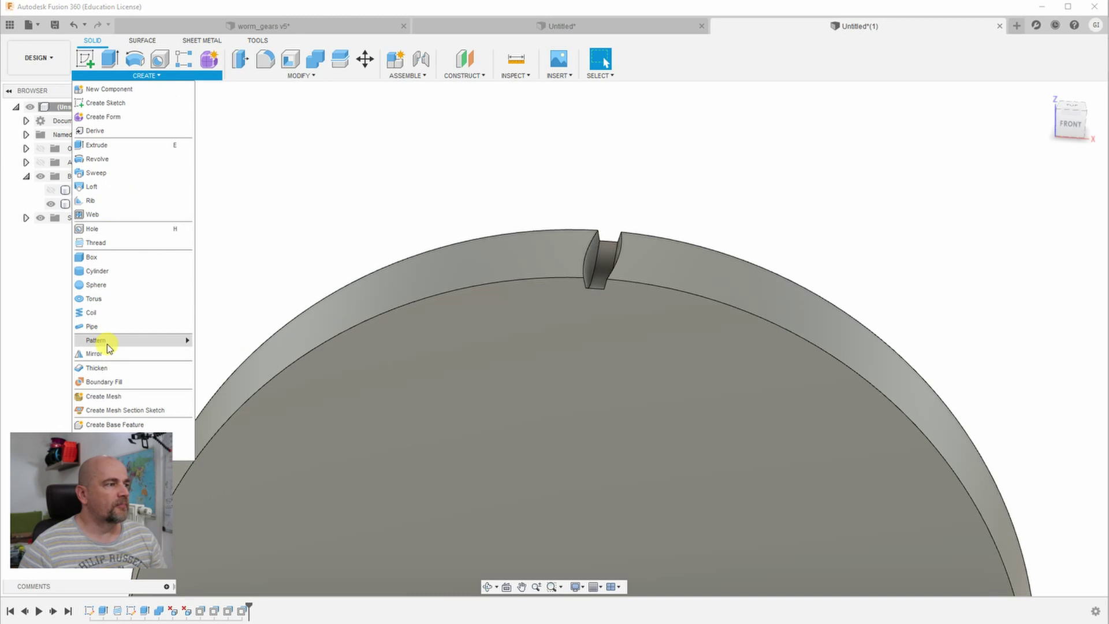
pyautogui.moveTo(155, 343)
pyautogui.click(223, 354)
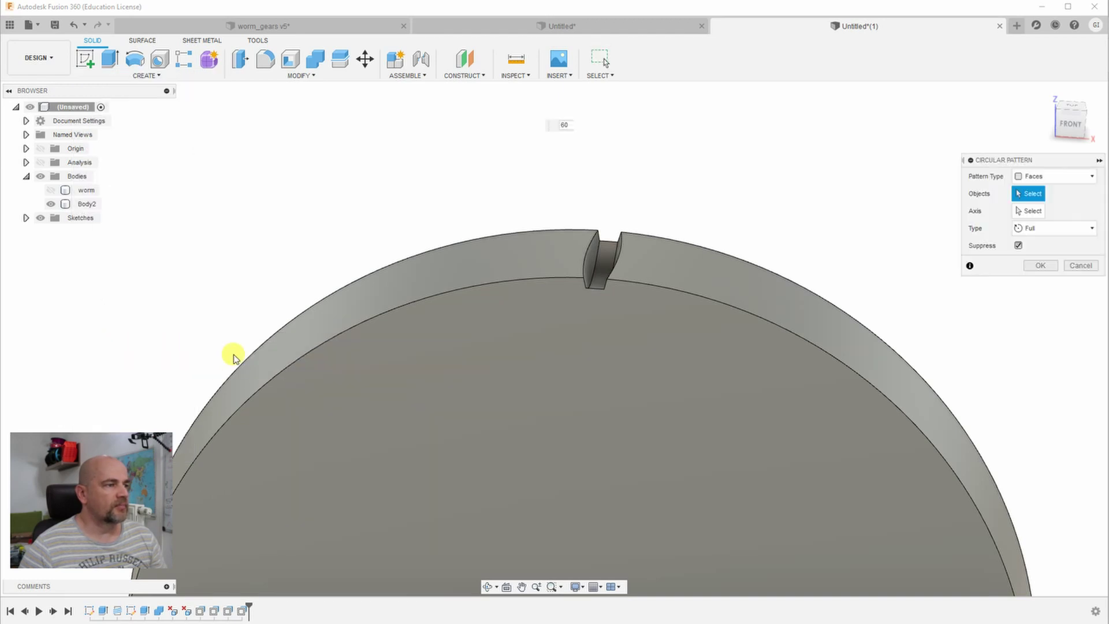
pyautogui.scroll(5, 590, 261)
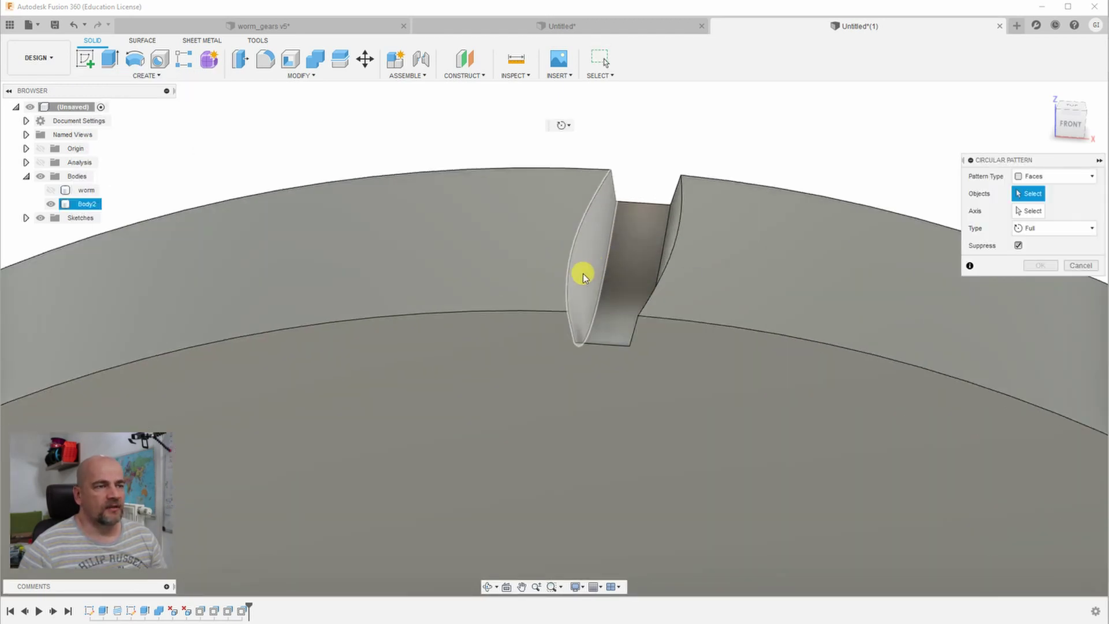
pyautogui.click(584, 277)
pyautogui.click(632, 249)
pyautogui.click(674, 234)
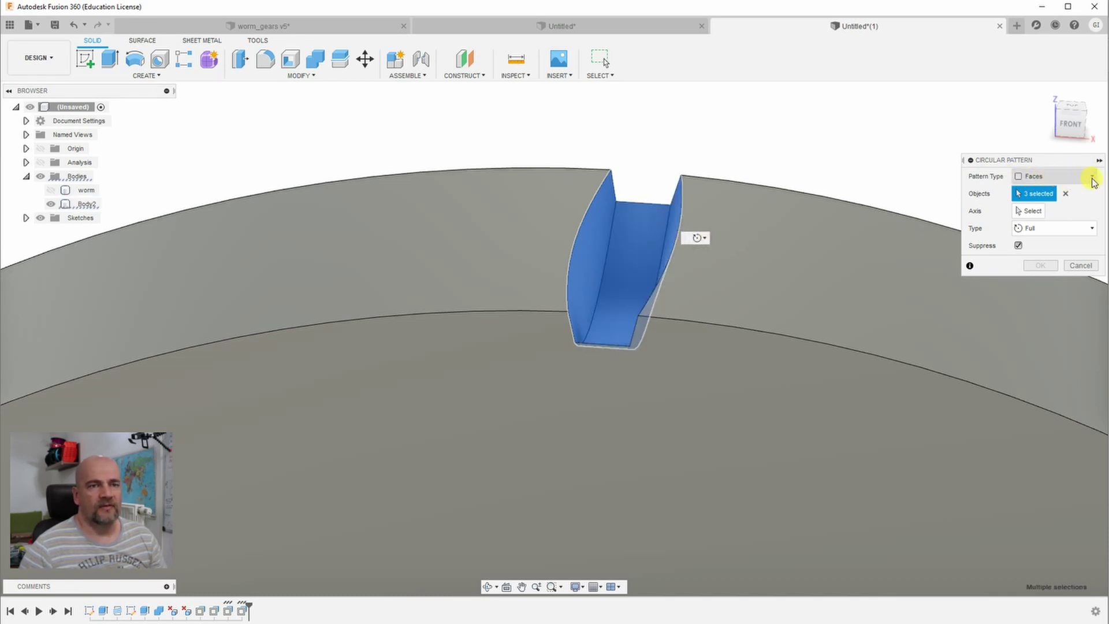
# Step: Use the disc rim as the pattern axis and set Quantity to 60
pyautogui.click(1032, 212)
pyautogui.scroll(-5, 911, 310)
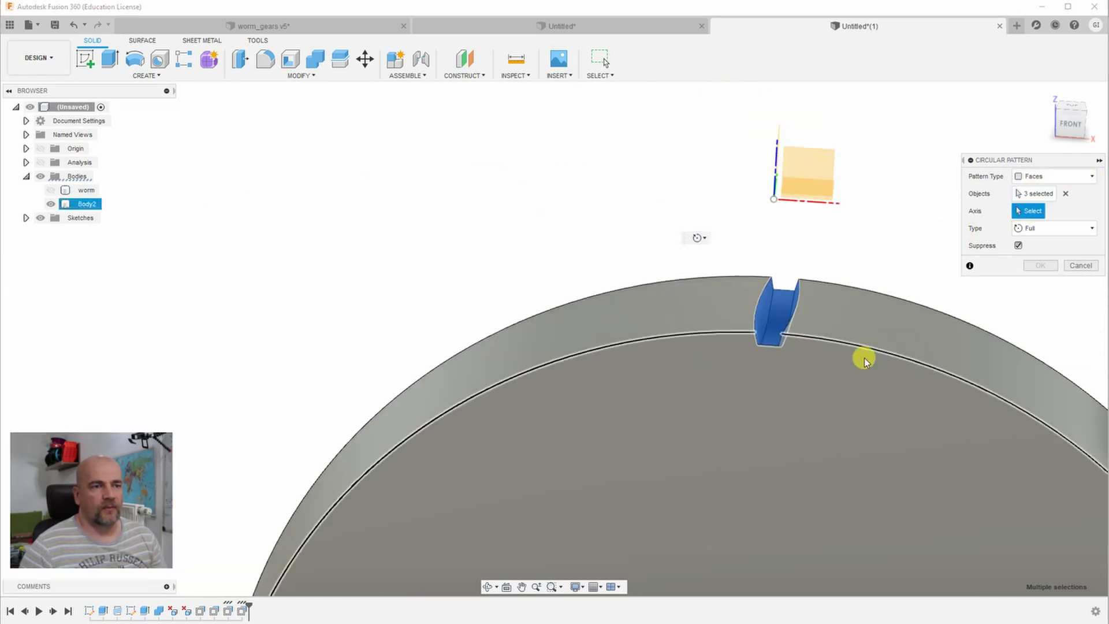
pyautogui.moveTo(725, 330); pyautogui.dragTo(594, 240, button='middle')
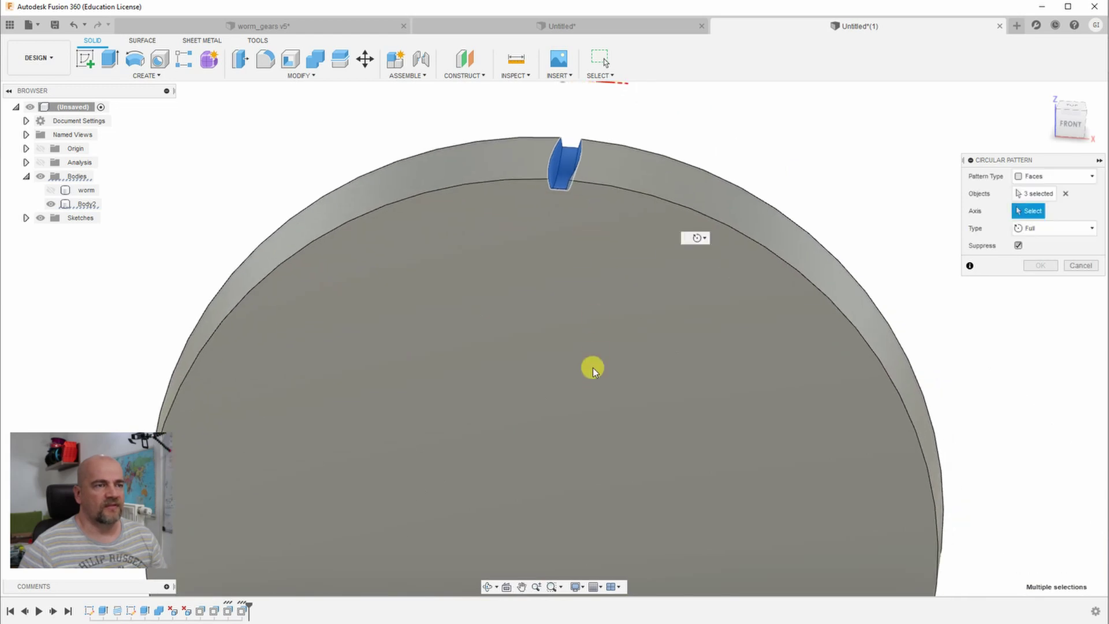
pyautogui.scroll(-2, 591, 366)
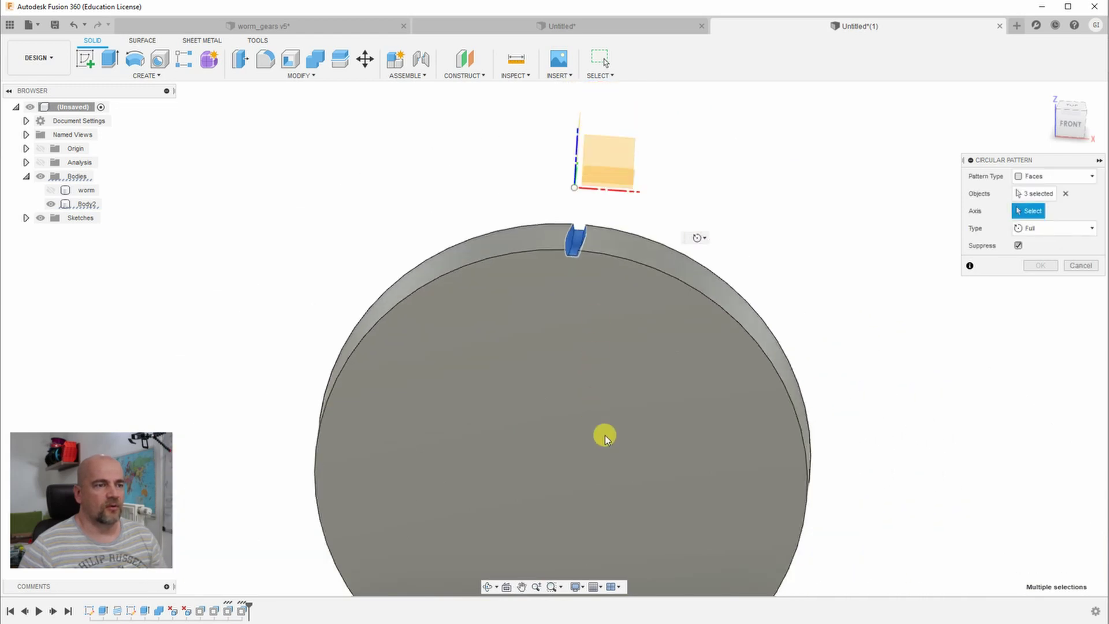
pyautogui.click(656, 255)
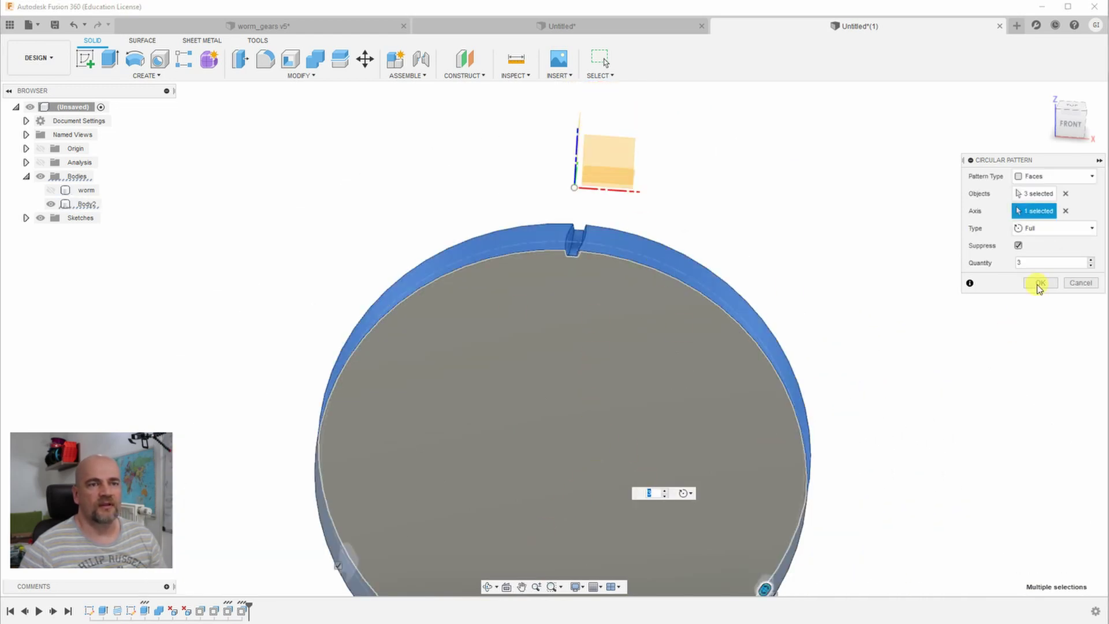
pyautogui.doubleClick(1038, 262)
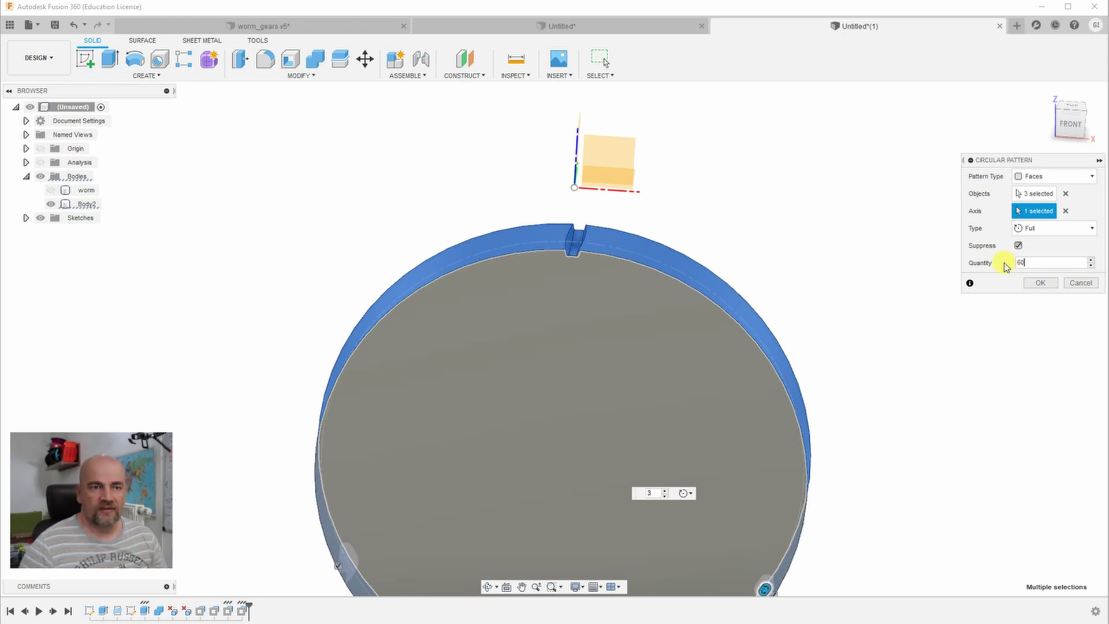
pyautogui.write('60')
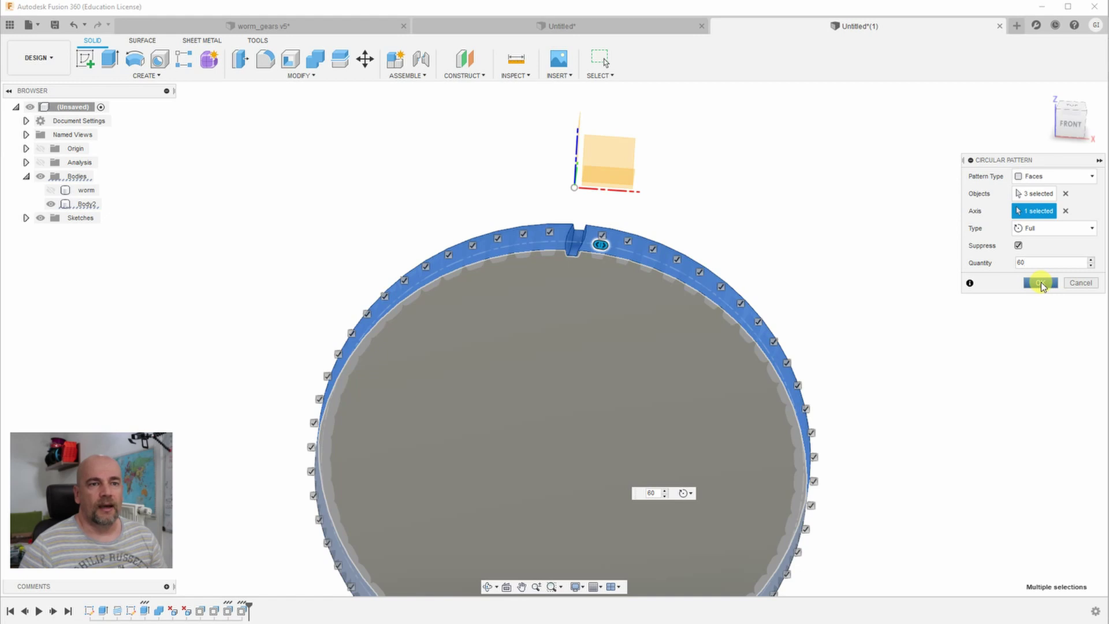
pyautogui.click(1040, 283)
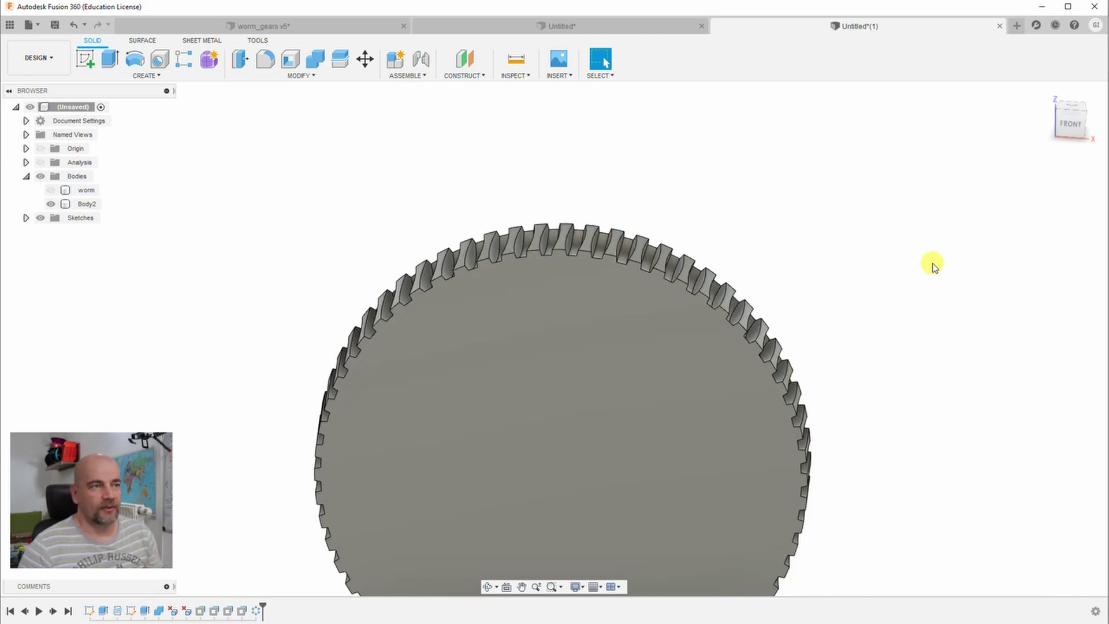
# Step: Orbit around the gear to inspect the patterned teeth
pyautogui.click(556, 262)
pyautogui.scroll(3, 557, 266)
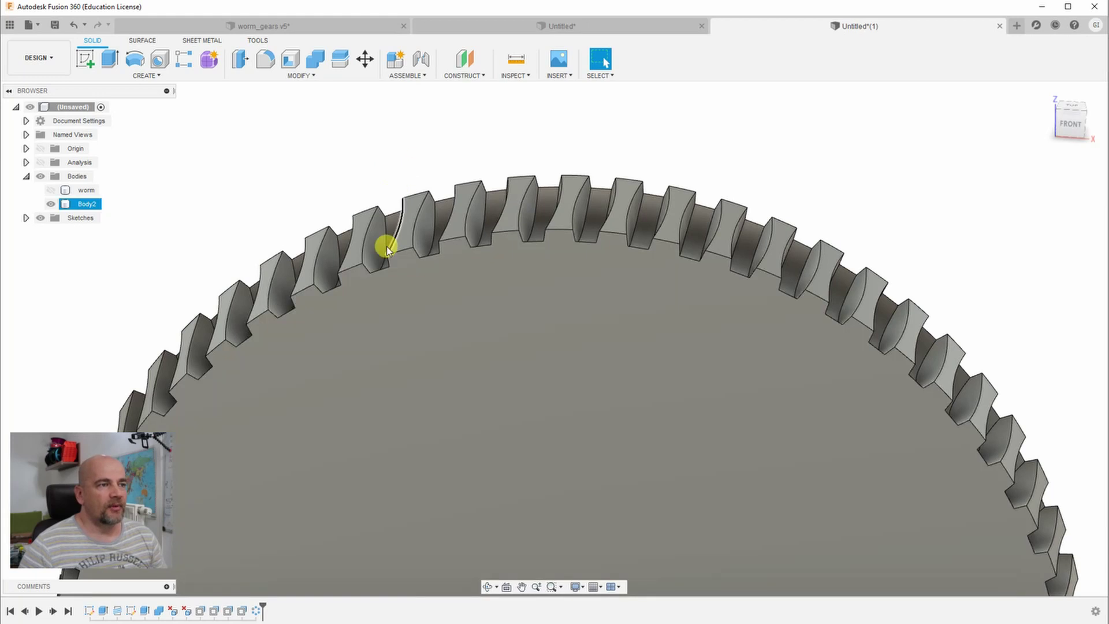
pyautogui.scroll(-3, 386, 243)
pyautogui.press('F4')
pyautogui.moveTo(905, 362); pyautogui.dragTo(884, 362)
pyautogui.press('Escape')
# Step: Show the worm and view the meshing from a lower angle
pyautogui.click(47, 195)
pyautogui.click(483, 331)
pyautogui.scroll(5, 483, 250)
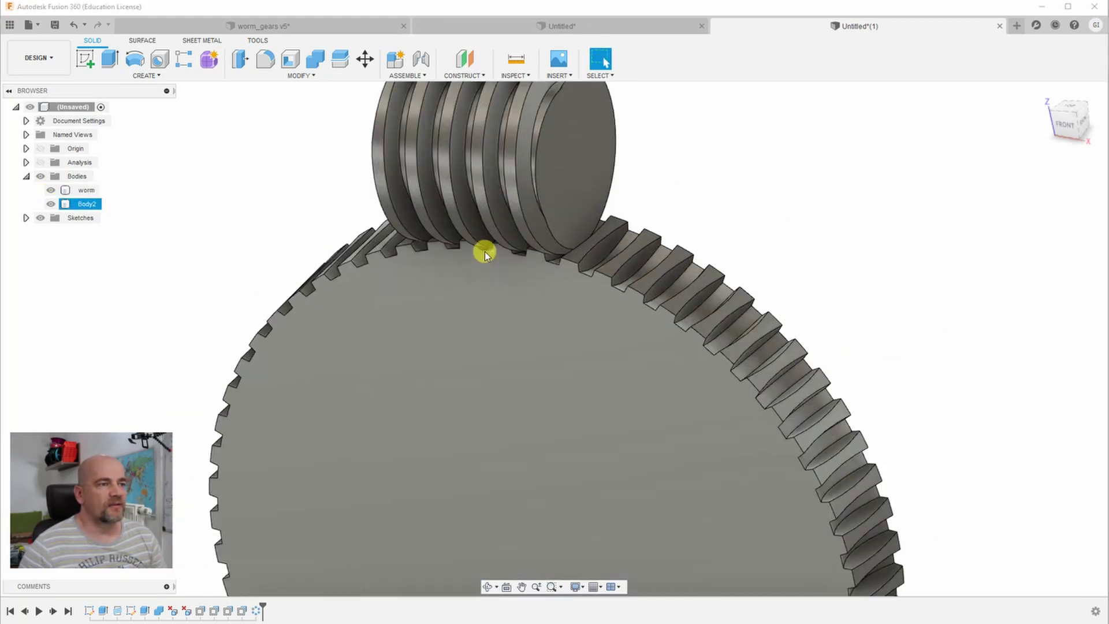
pyautogui.press('F4')
pyautogui.moveTo(484, 258); pyautogui.dragTo(507, 301)
pyautogui.press('Escape')
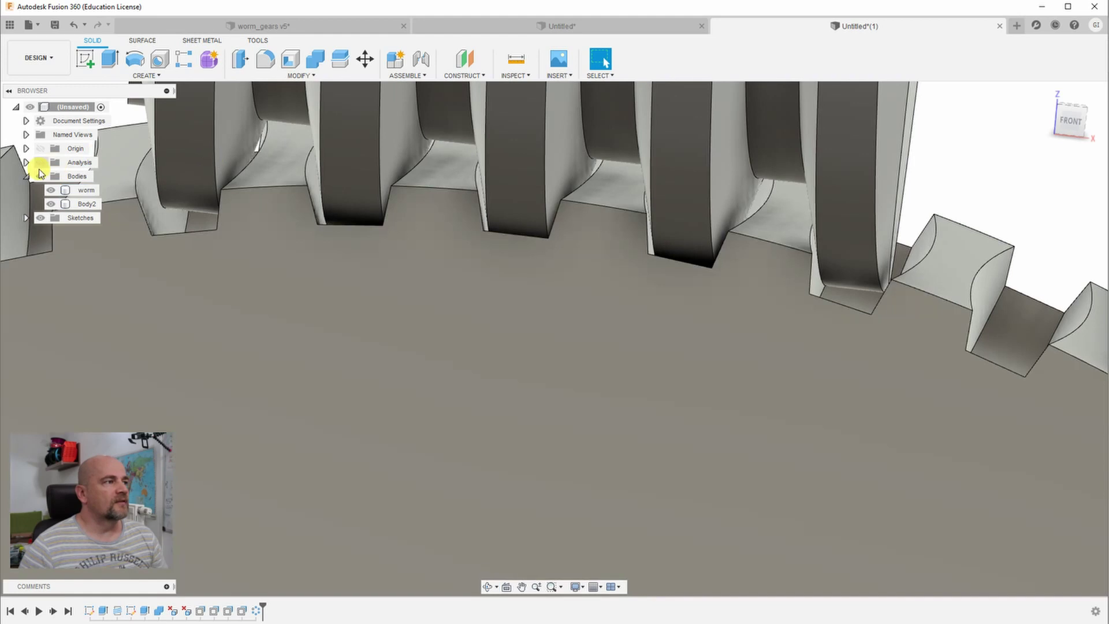
# Step: Check the mesh with the section cut on, then hide the worm and section again
pyautogui.click(40, 163)
pyautogui.click(397, 278)
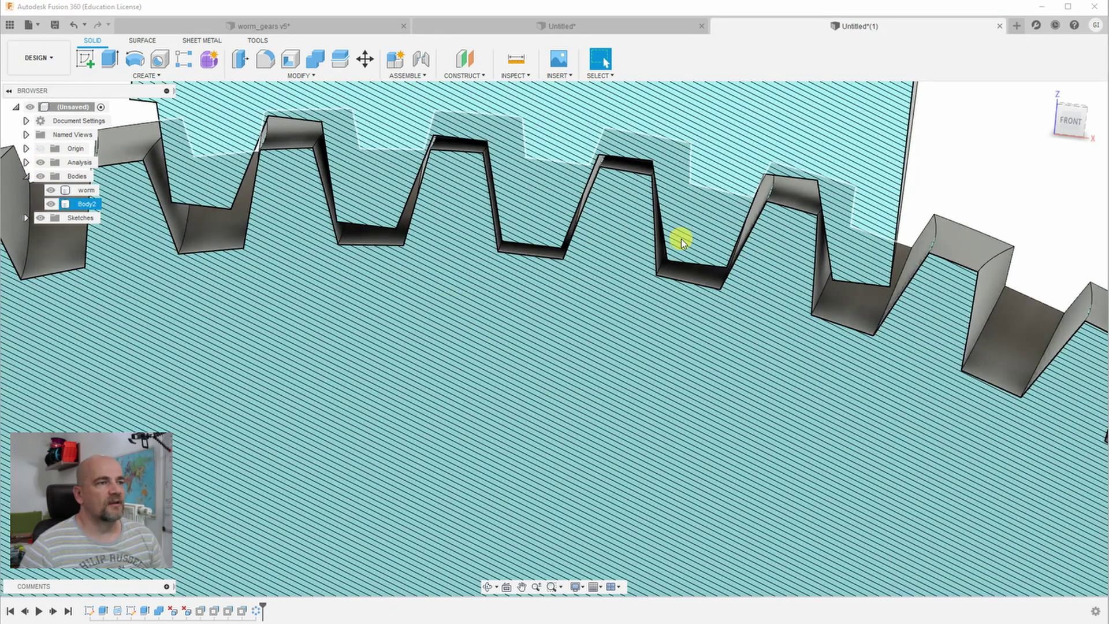
pyautogui.scroll(-2, 1069, 175)
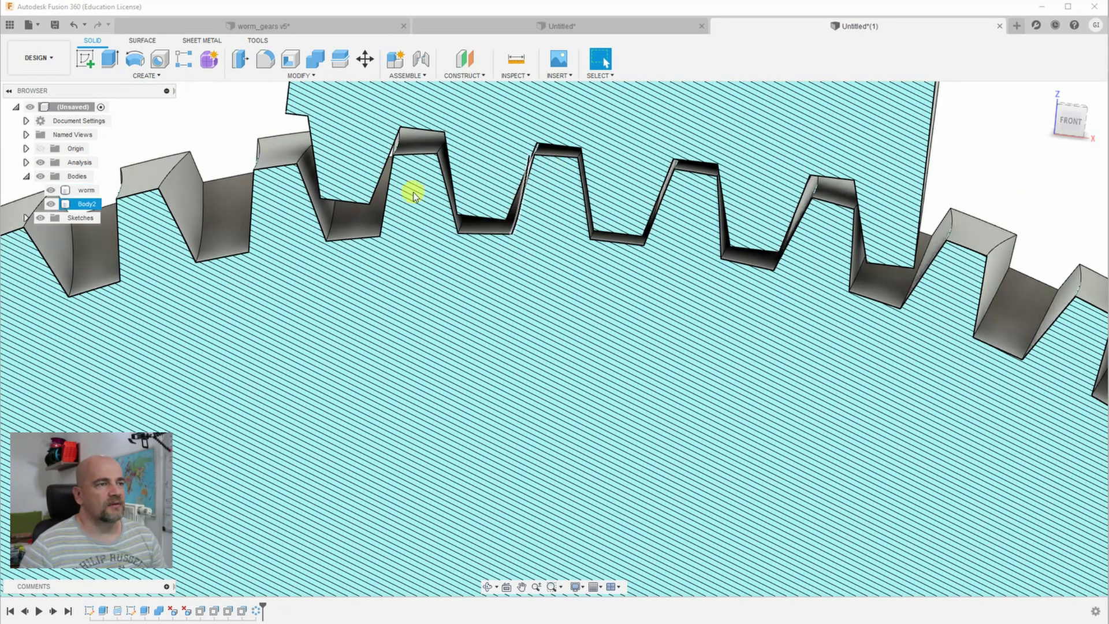
pyautogui.scroll(-3, 450, 232)
pyautogui.click(933, 215)
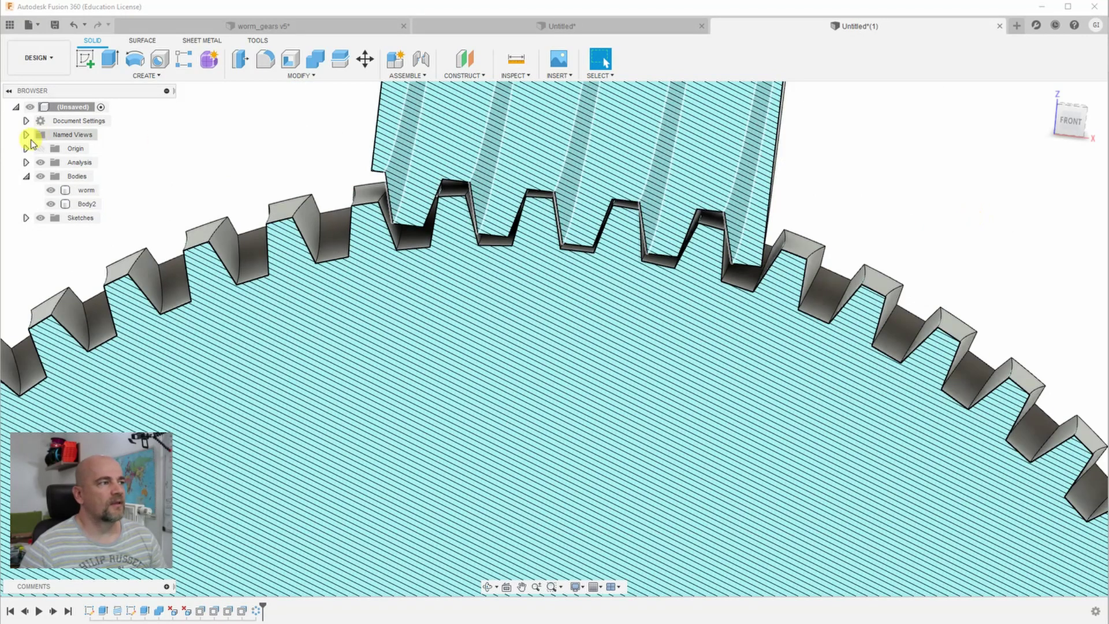
pyautogui.click(51, 190)
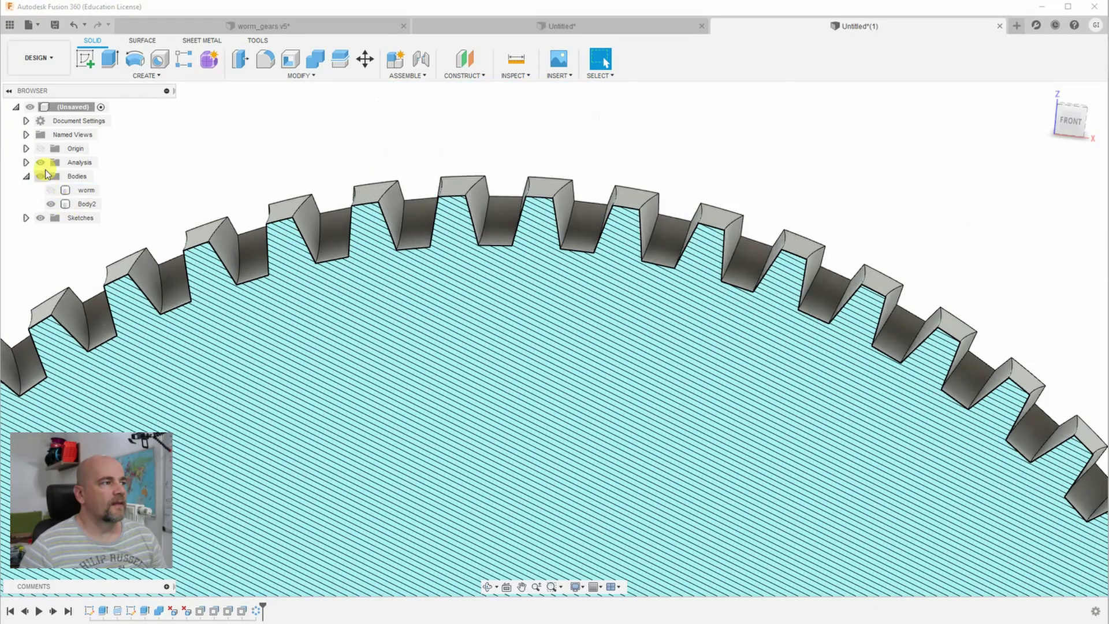
pyautogui.click(40, 162)
# Step: View the gear teeth from oblique angles
pyautogui.click(574, 248)
pyautogui.scroll(-5, 574, 248)
pyautogui.keyDown('shift'); pyautogui.moveTo(805, 198); pyautogui.dragTo(700, 230, button='middle'); pyautogui.keyUp('shift')
pyautogui.scroll(5, 677, 231)
pyautogui.keyDown('shift'); pyautogui.moveTo(933, 176); pyautogui.dragTo(691, 273, button='middle'); pyautogui.keyUp('shift')
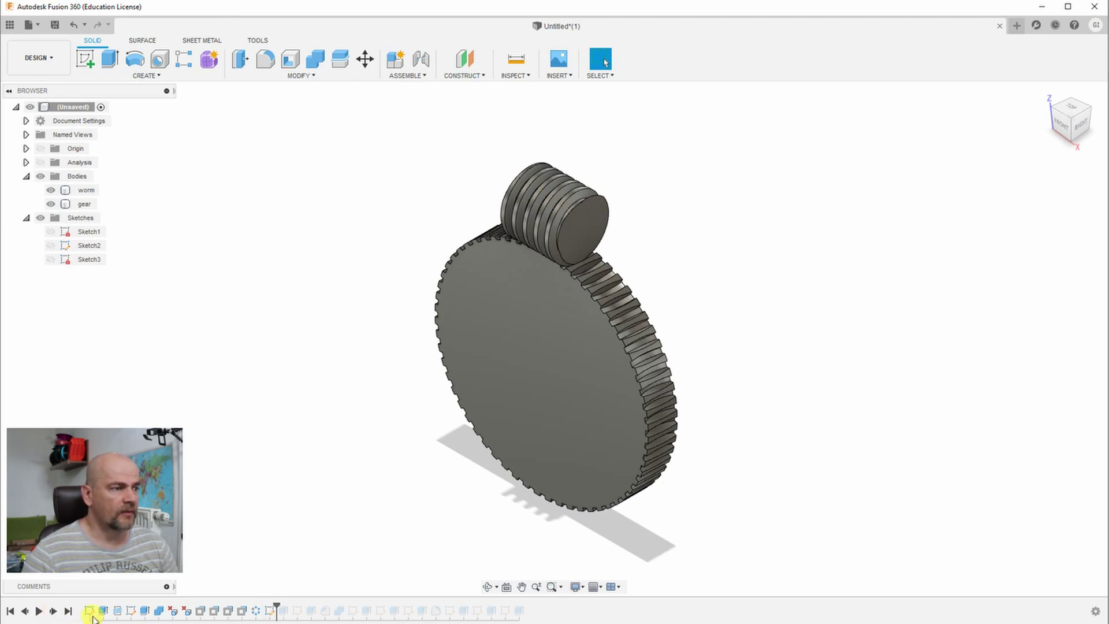
# Step: Roll the timeline past Sketch3, then hide the gear and worm bodies to inspect the remaining ring body
pyautogui.click(270, 610)
pyautogui.moveTo(223, 483)
pyautogui.keyDown('shift'); pyautogui.mouseDown(button='middle')
pyautogui.moveTo(366, 438)
pyautogui.moveTo(545, 173)
pyautogui.mouseUp(button='middle'); pyautogui.keyUp('shift')
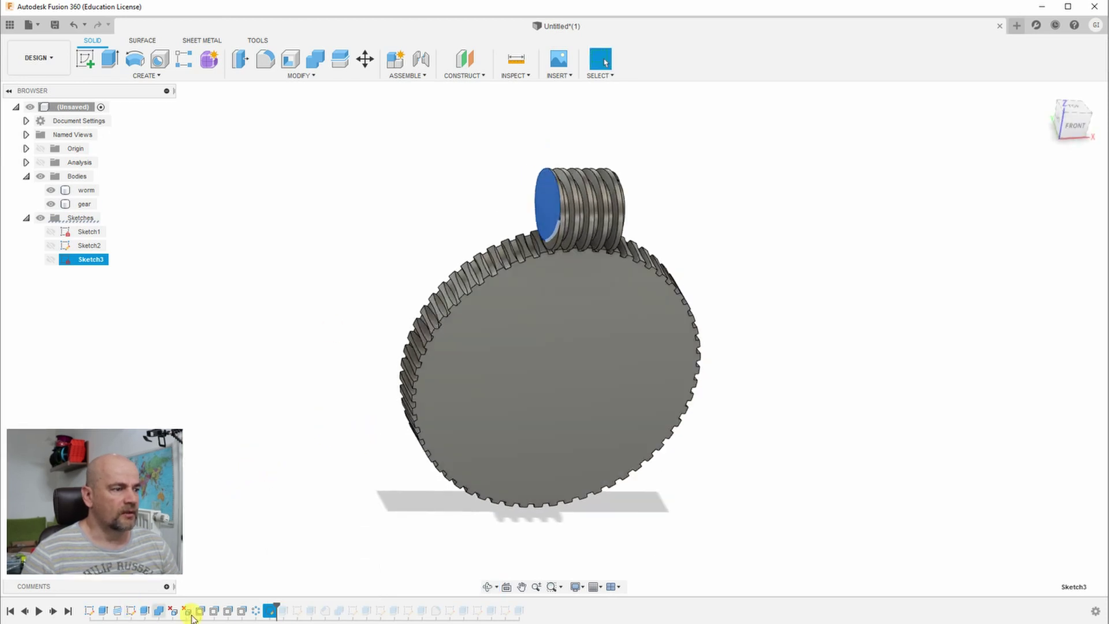
pyautogui.moveTo(279, 603); pyautogui.dragTo(317, 604)
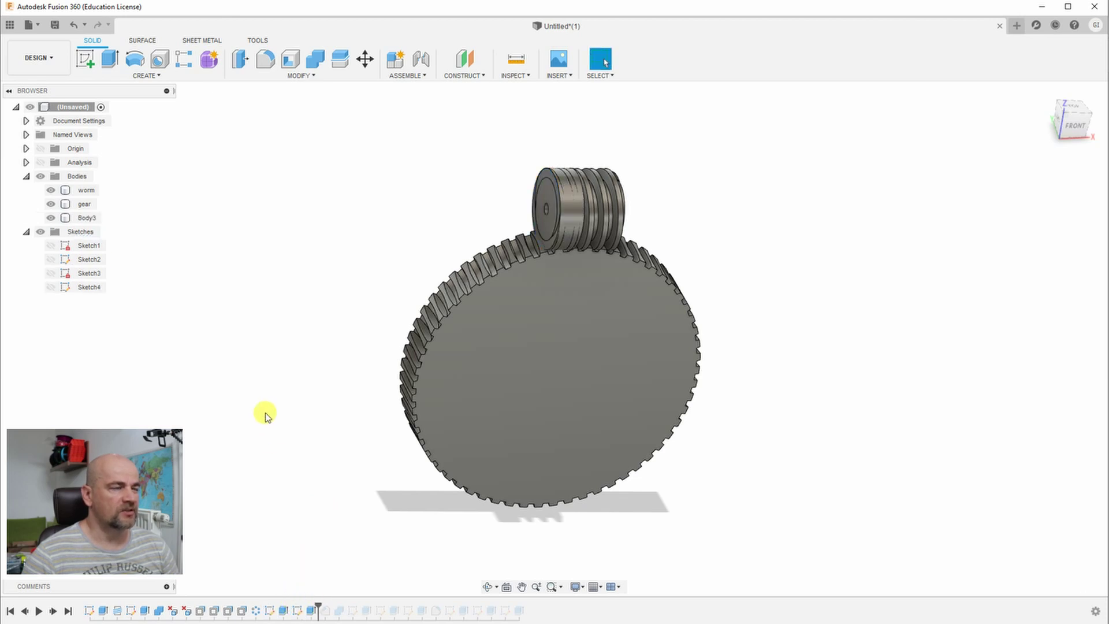
pyautogui.click(50, 204)
pyautogui.click(51, 190)
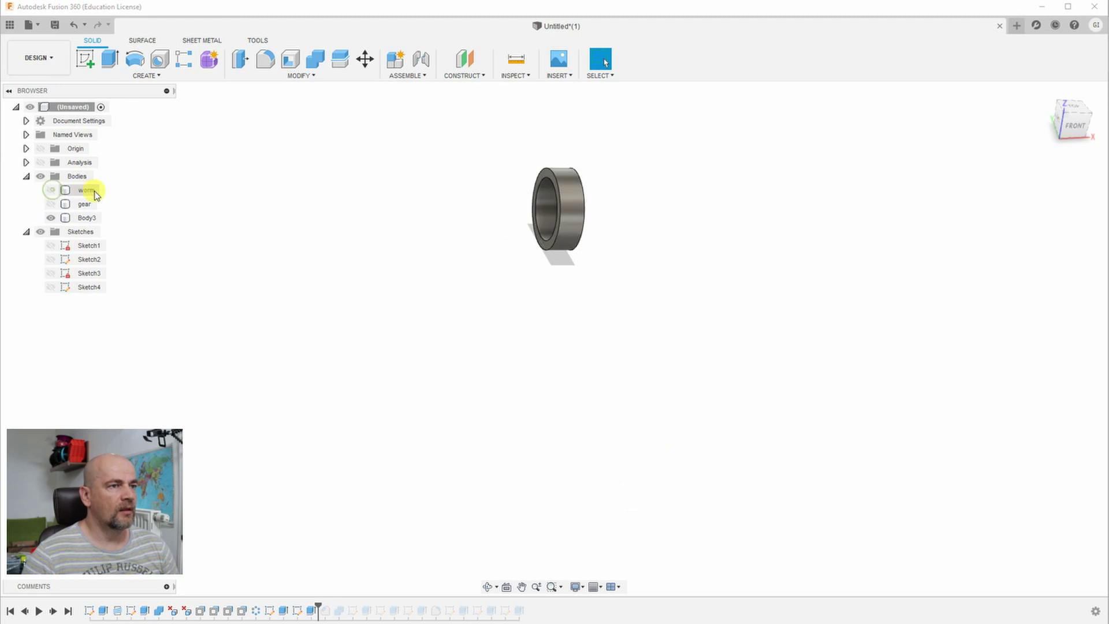
pyautogui.moveTo(272, 228)
pyautogui.keyDown('shift'); pyautogui.mouseDown(button='middle')
pyautogui.moveTo(226, 225)
pyautogui.moveTo(206, 198)
pyautogui.moveTo(265, 218)
pyautogui.moveTo(251, 234)
pyautogui.mouseUp(button='middle'); pyautogui.keyUp('shift')
pyautogui.click(51, 190)
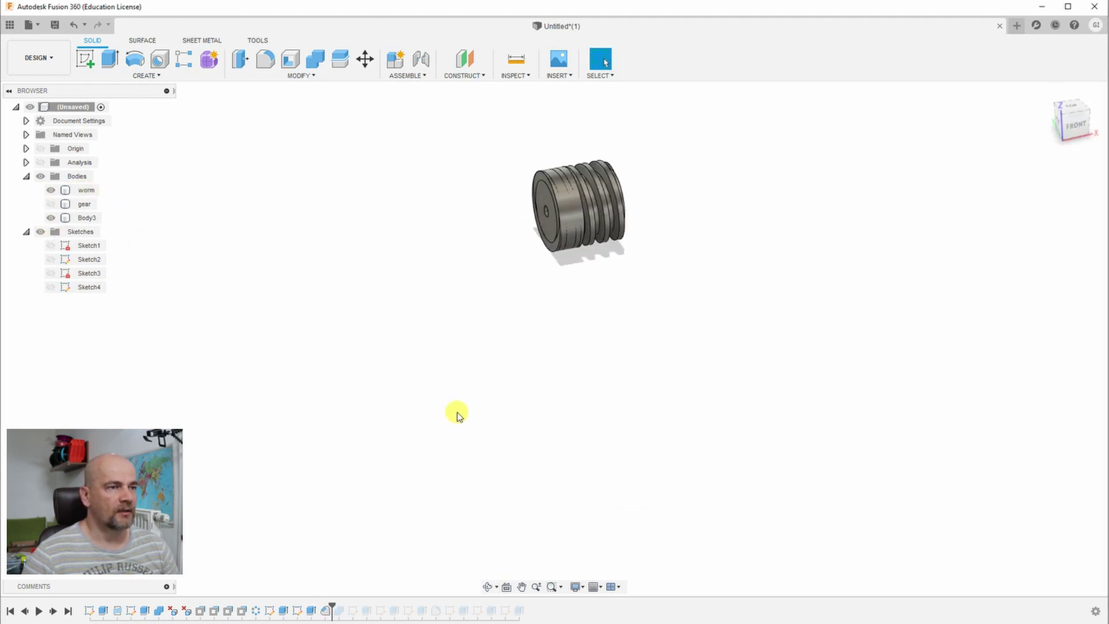
pyautogui.keyDown('shift'); pyautogui.moveTo(458, 413); pyautogui.dragTo(408, 413, button='middle'); pyautogui.keyUp('shift')
# Step: Roll the history forward to add the worm's thread and inspect the threaded worm
pyautogui.moveTo(318, 604); pyautogui.dragTo(345, 605)
pyautogui.keyDown('shift'); pyautogui.moveTo(395, 440); pyautogui.dragTo(477, 314, button='middle'); pyautogui.keyUp('shift')
pyautogui.click(556, 240)
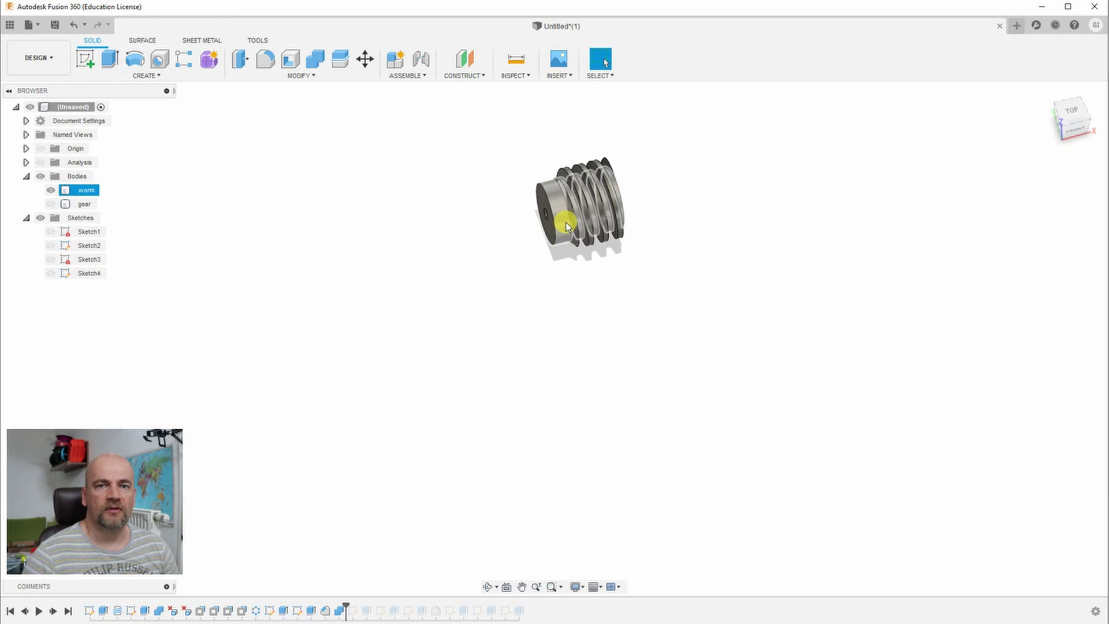
pyautogui.click(564, 256)
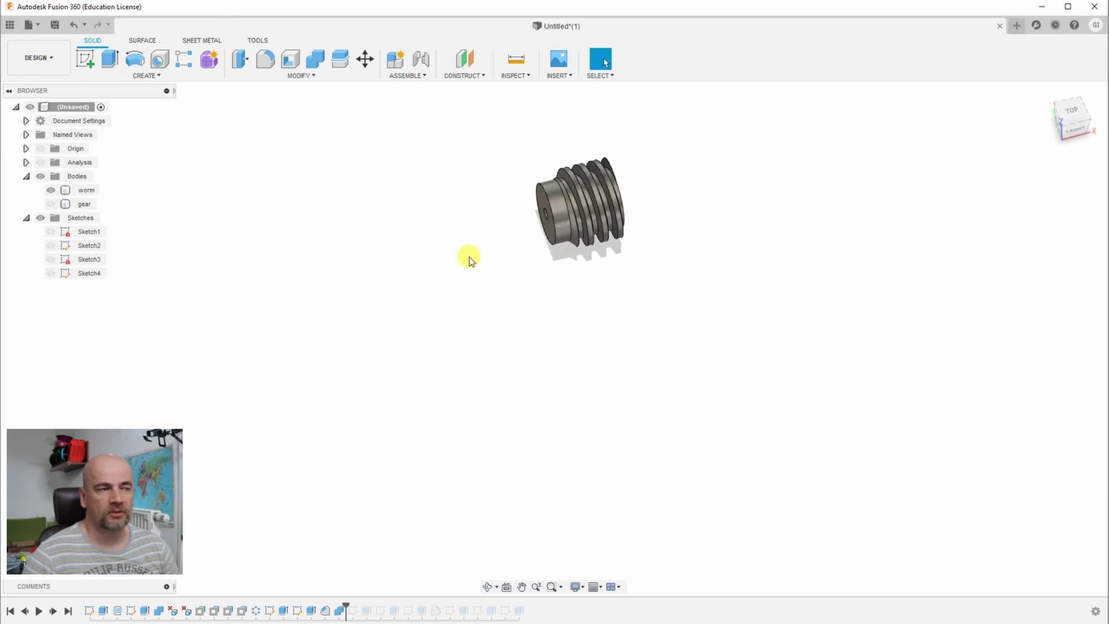
# Step: Edit and finish Sketch5, check the nut pockets on the worm end, and roll forward to Sketch7
pyautogui.moveTo(341, 609); pyautogui.dragTo(358, 610)
pyautogui.rightClick(353, 610)
pyautogui.click(383, 502)
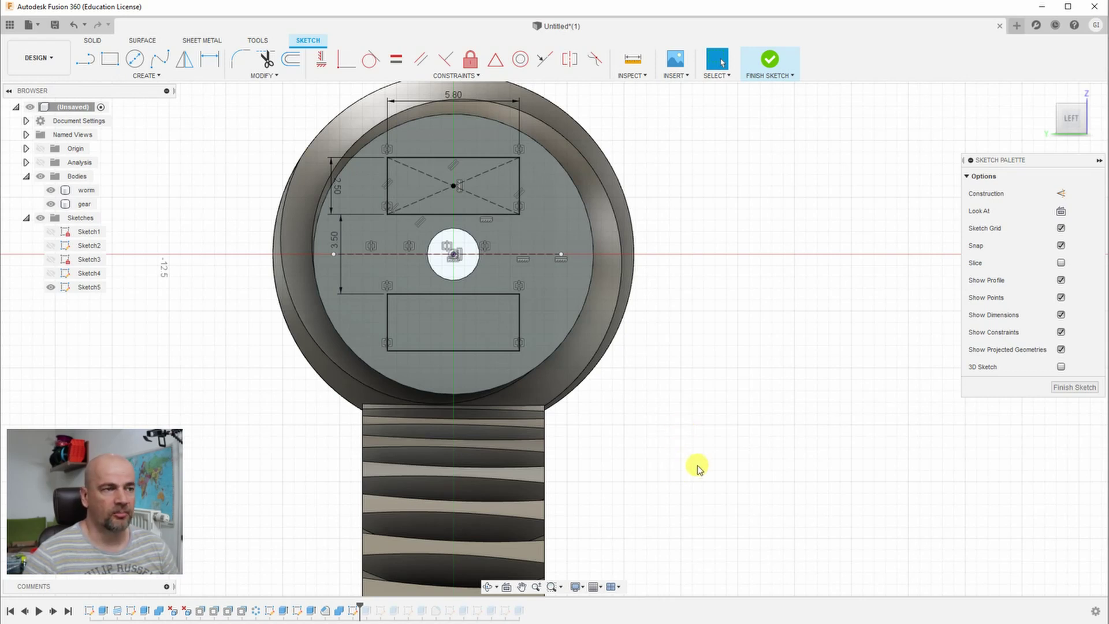
pyautogui.keyDown('shift'); pyautogui.moveTo(690, 462); pyautogui.dragTo(681, 466, button='middle'); pyautogui.keyUp('shift')
pyautogui.click(52, 610)
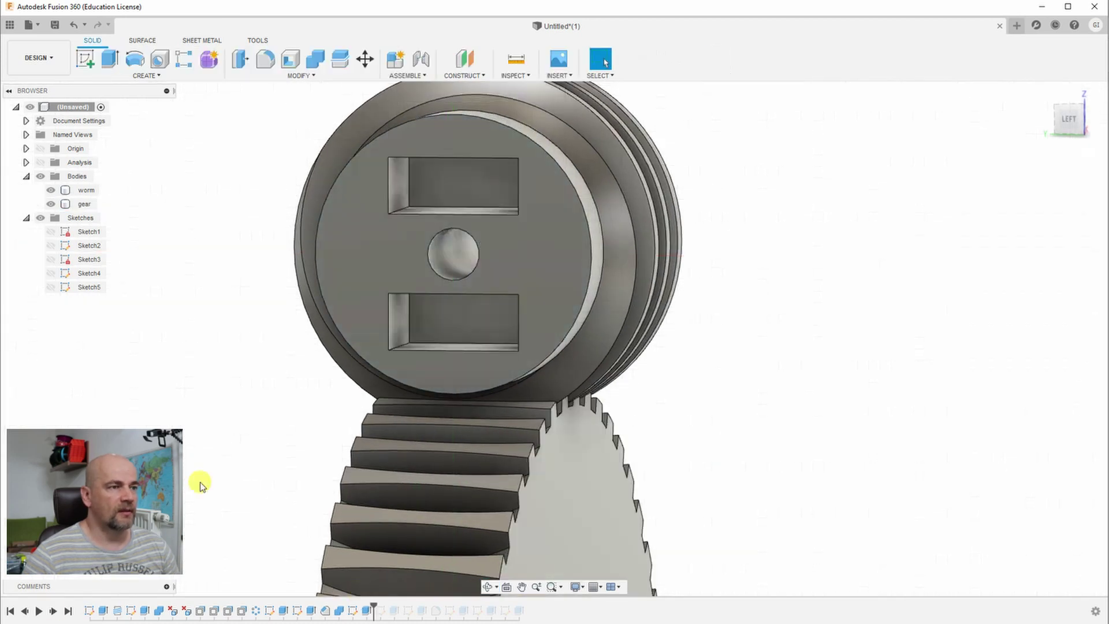
pyautogui.moveTo(237, 350); pyautogui.dragTo(223, 359)
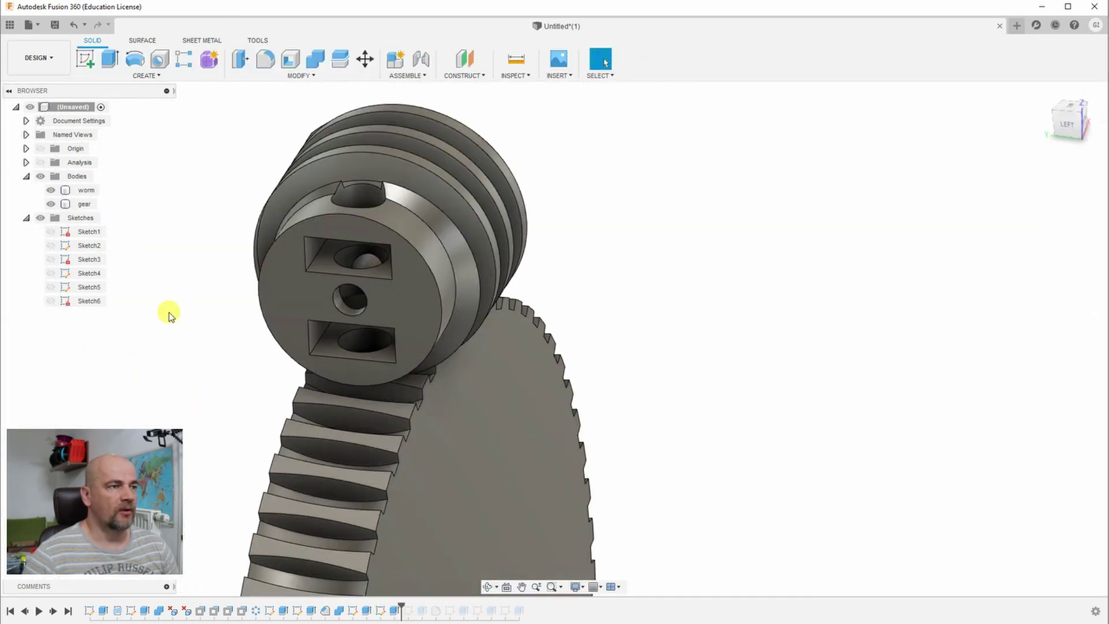
pyautogui.keyDown('shift'); pyautogui.moveTo(168, 314); pyautogui.dragTo(203, 344, button='middle'); pyautogui.keyUp('shift')
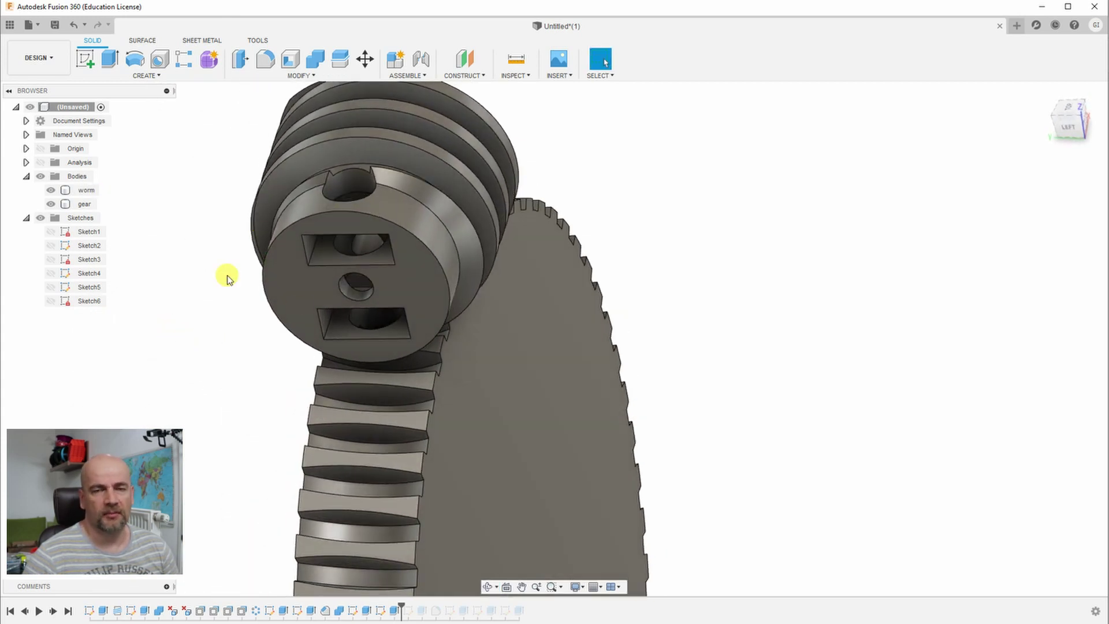
pyautogui.moveTo(401, 610); pyautogui.dragTo(414, 610)
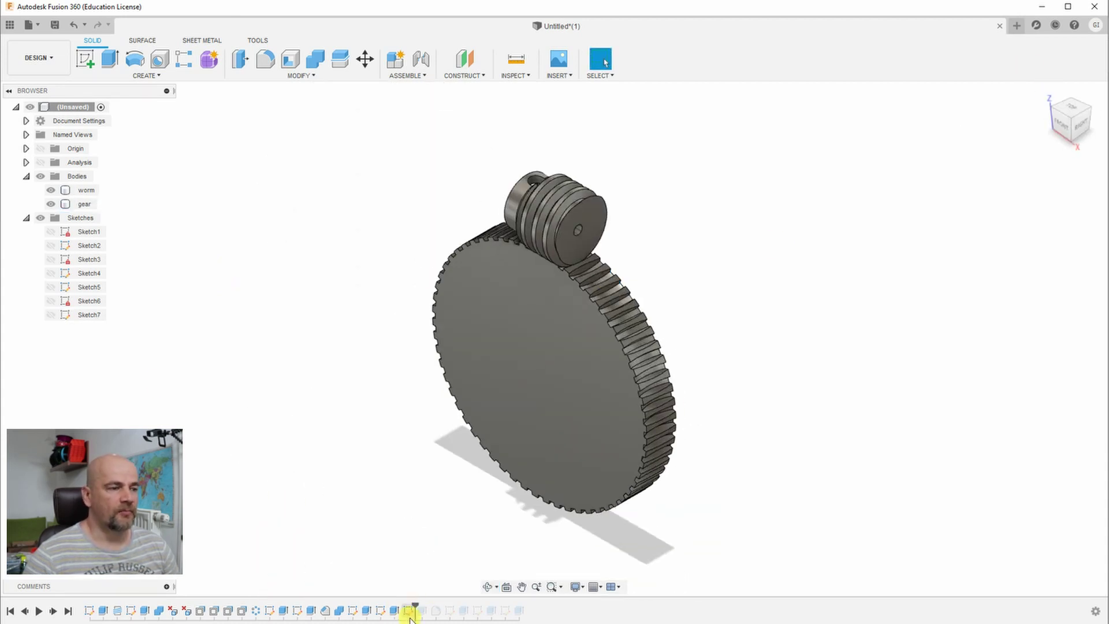
# Step: Roll the timeline past the spoke cuts, Extrude7, Extrude8, the hub and the hub's nut slots
pyautogui.moveTo(419, 611); pyautogui.dragTo(434, 611)
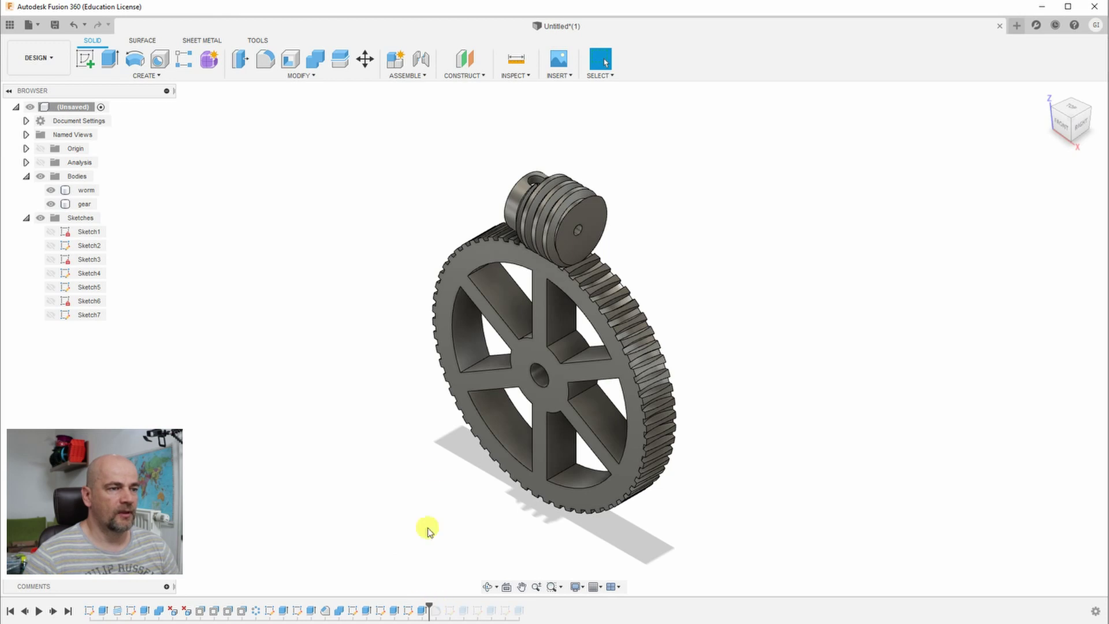
pyautogui.keyDown('shift'); pyautogui.moveTo(432, 442); pyautogui.dragTo(453, 416, button='middle'); pyautogui.keyUp('shift')
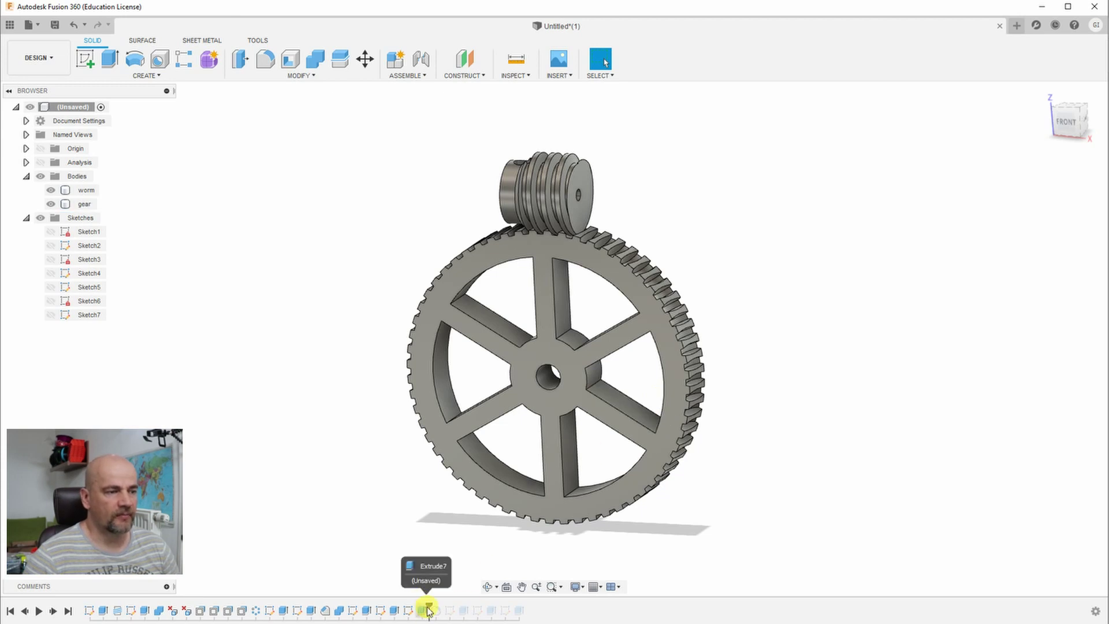
pyautogui.moveTo(428, 611); pyautogui.dragTo(443, 611)
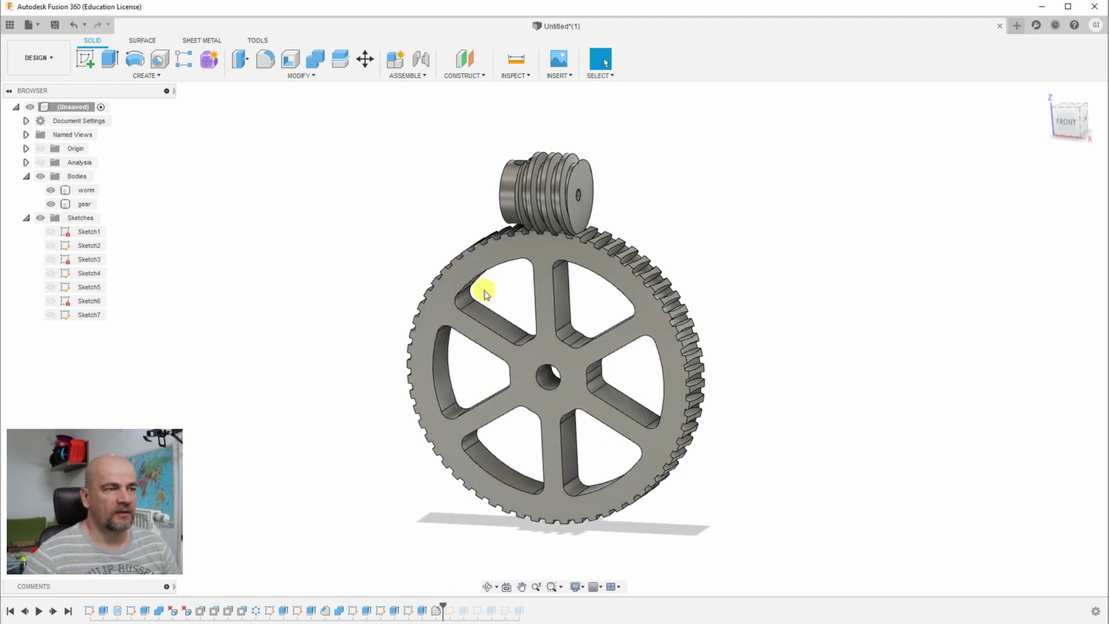
pyautogui.moveTo(443, 607); pyautogui.dragTo(471, 610)
pyautogui.keyDown('shift'); pyautogui.moveTo(825, 410); pyautogui.dragTo(786, 428, button='middle'); pyautogui.keyUp('shift')
pyautogui.moveTo(470, 608); pyautogui.dragTo(526, 610)
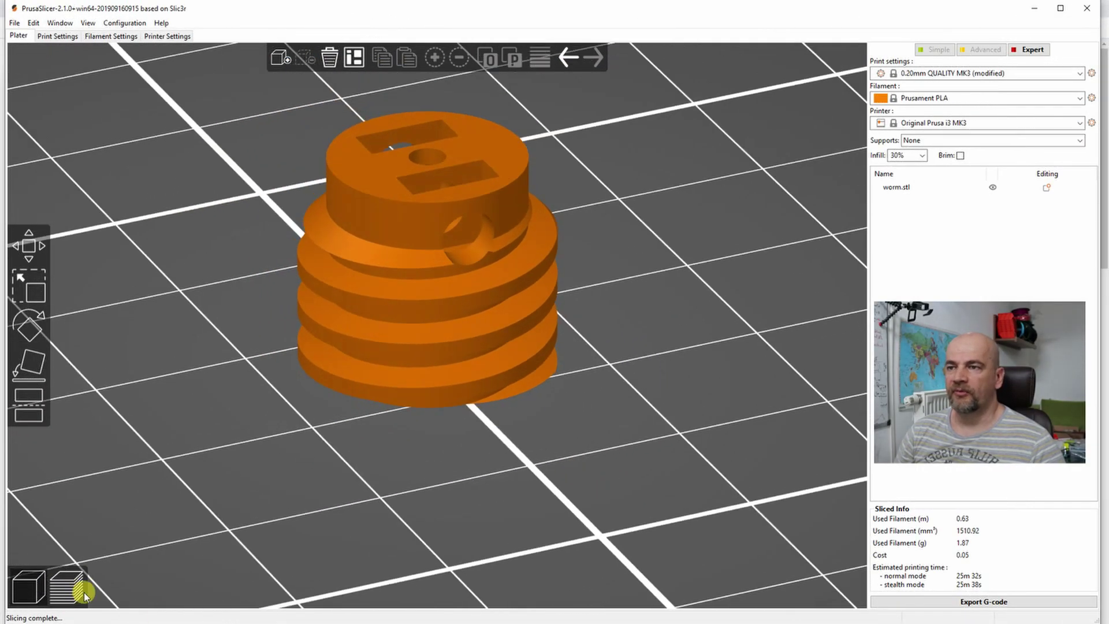
# Step: Preview the sliced worm up to layer 53, then the sliced wheel up to 6.20 mm
pyautogui.click(75, 593)
pyautogui.moveTo(841, 552); pyautogui.dragTo(838, 84)
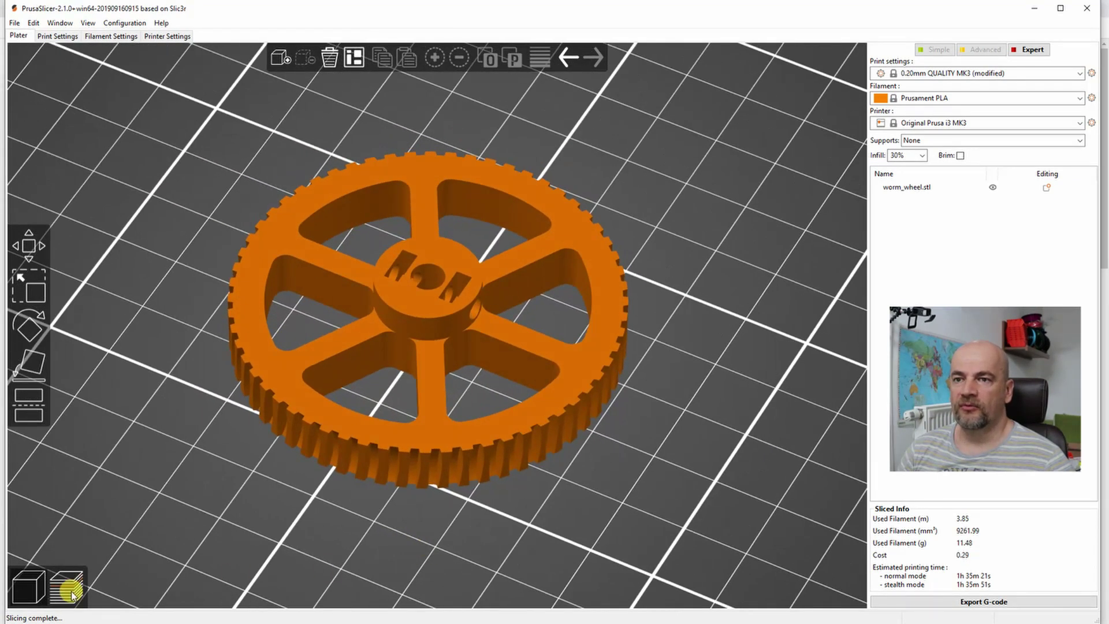
pyautogui.click(70, 593)
pyautogui.moveTo(838, 58); pyautogui.dragTo(833, 320)
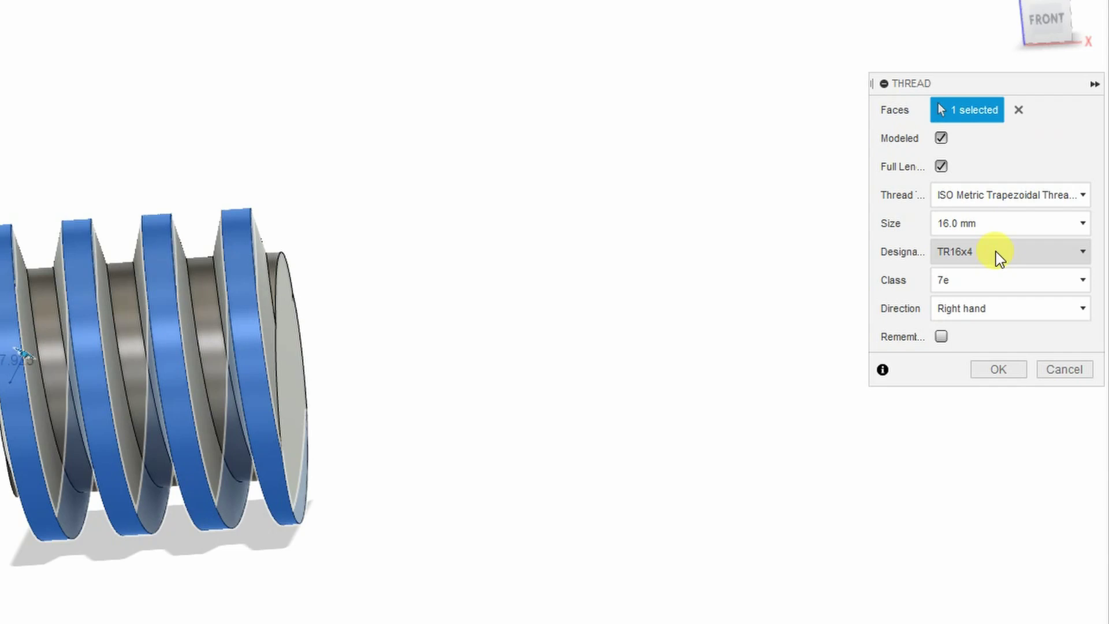
# Step: Show the thread designations TR16x4, TR16x3 and TR16x2 for the 16 mm trapezoidal thread
pyautogui.click(1044, 263)
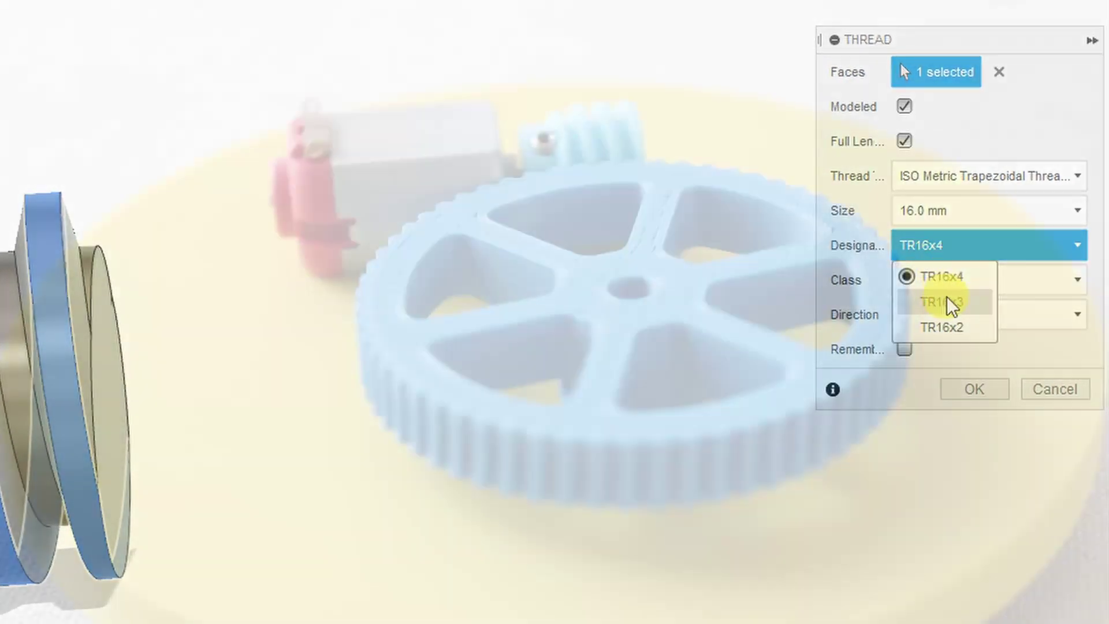